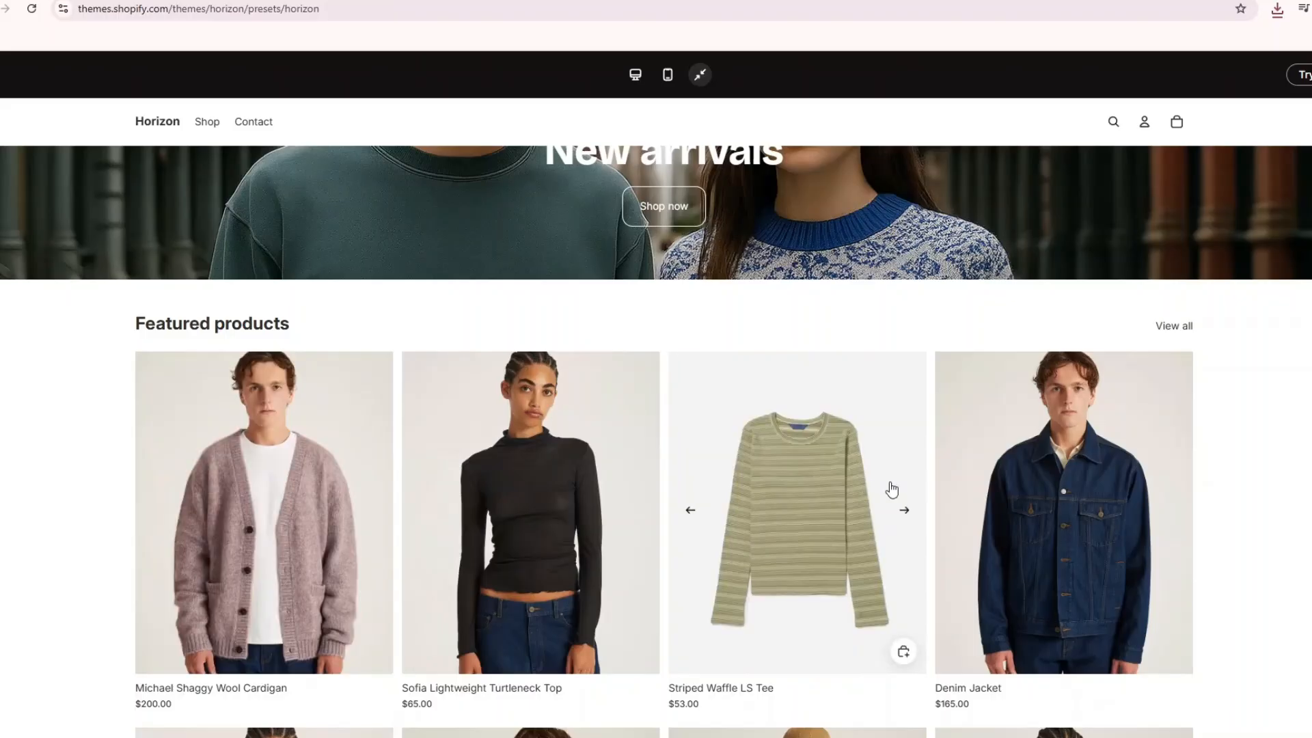
Look through the Horizon demo store's featured products and try the black and Pumice colors on the Michael Shaggy Wool Cardigan page.
scroll(991, 489, down, 4)
scroll(328, 534, down, 3)
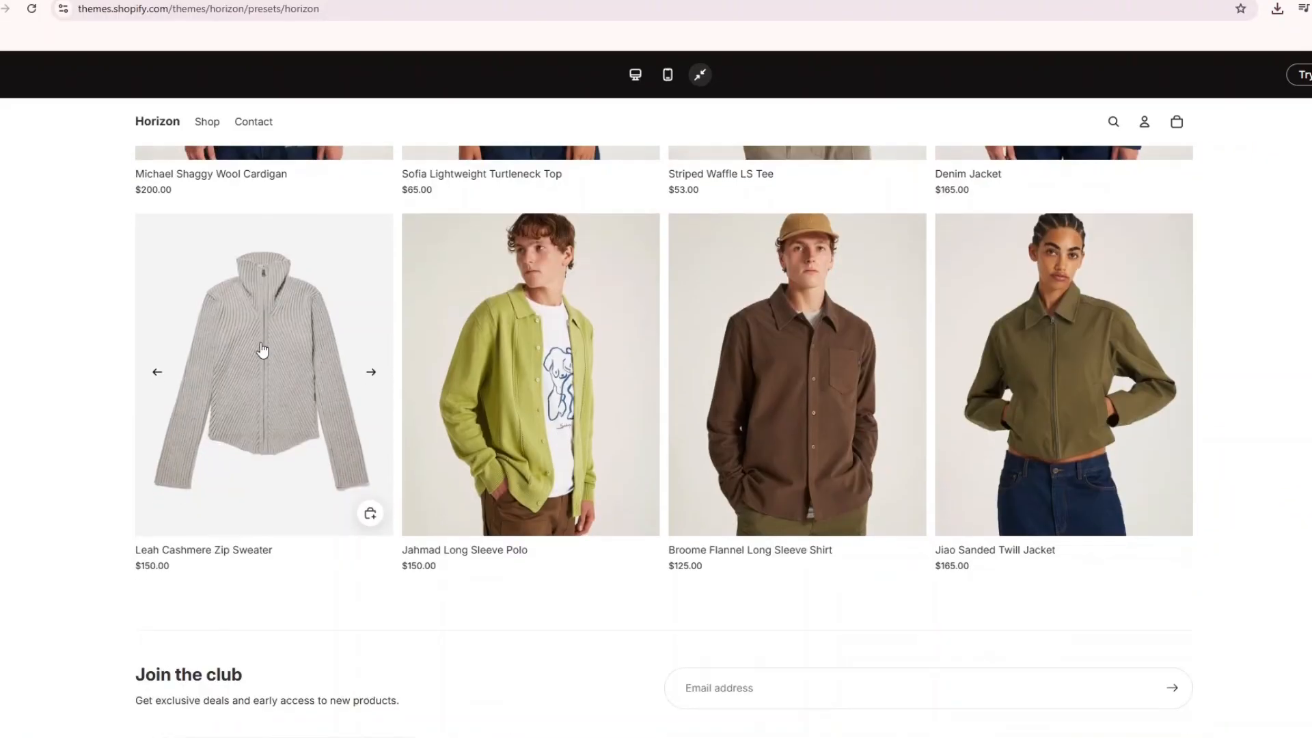
scroll(260, 351, up, 5)
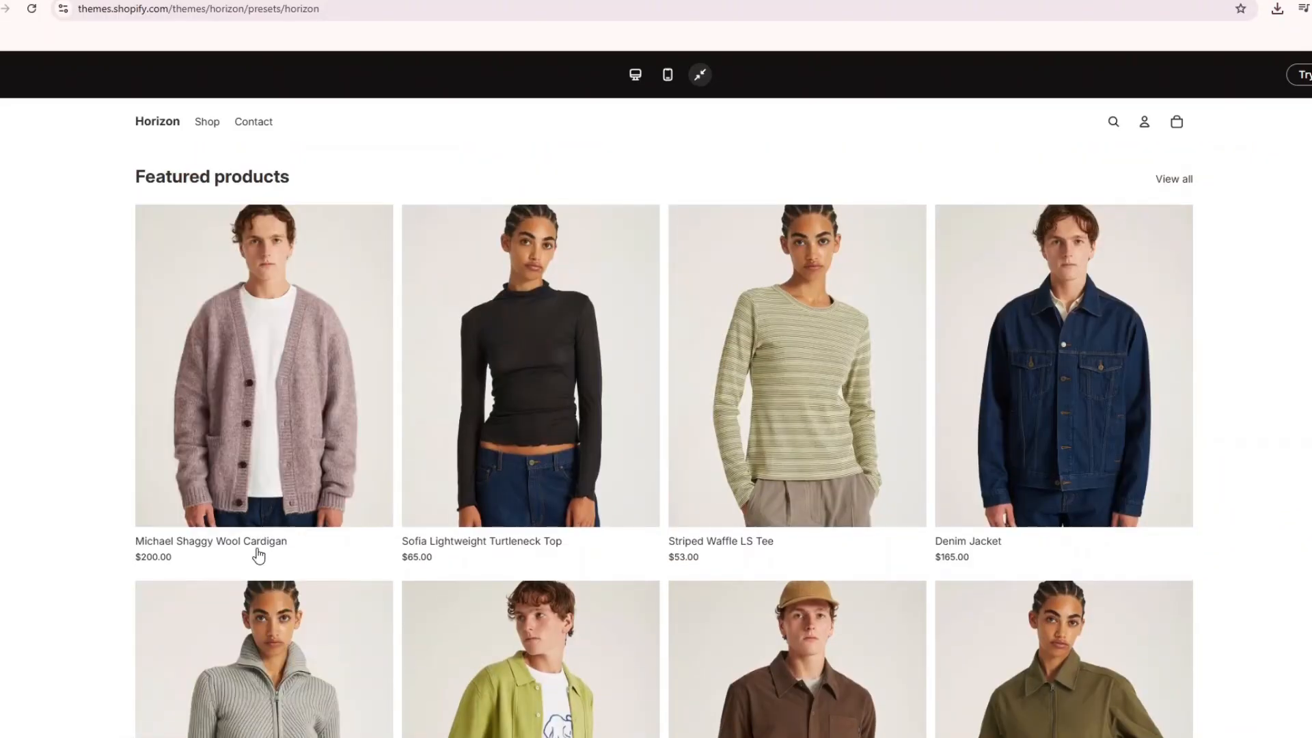
click(259, 555)
click(918, 368)
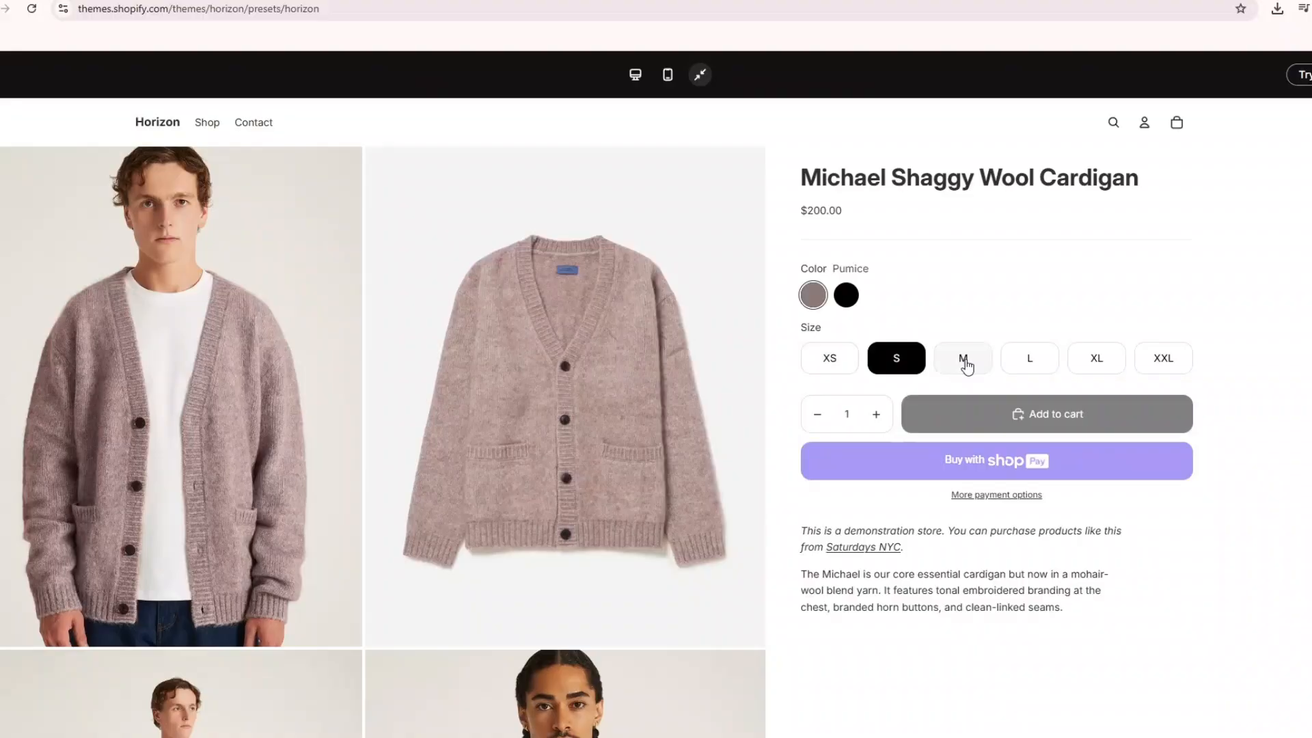
click(844, 294)
click(822, 296)
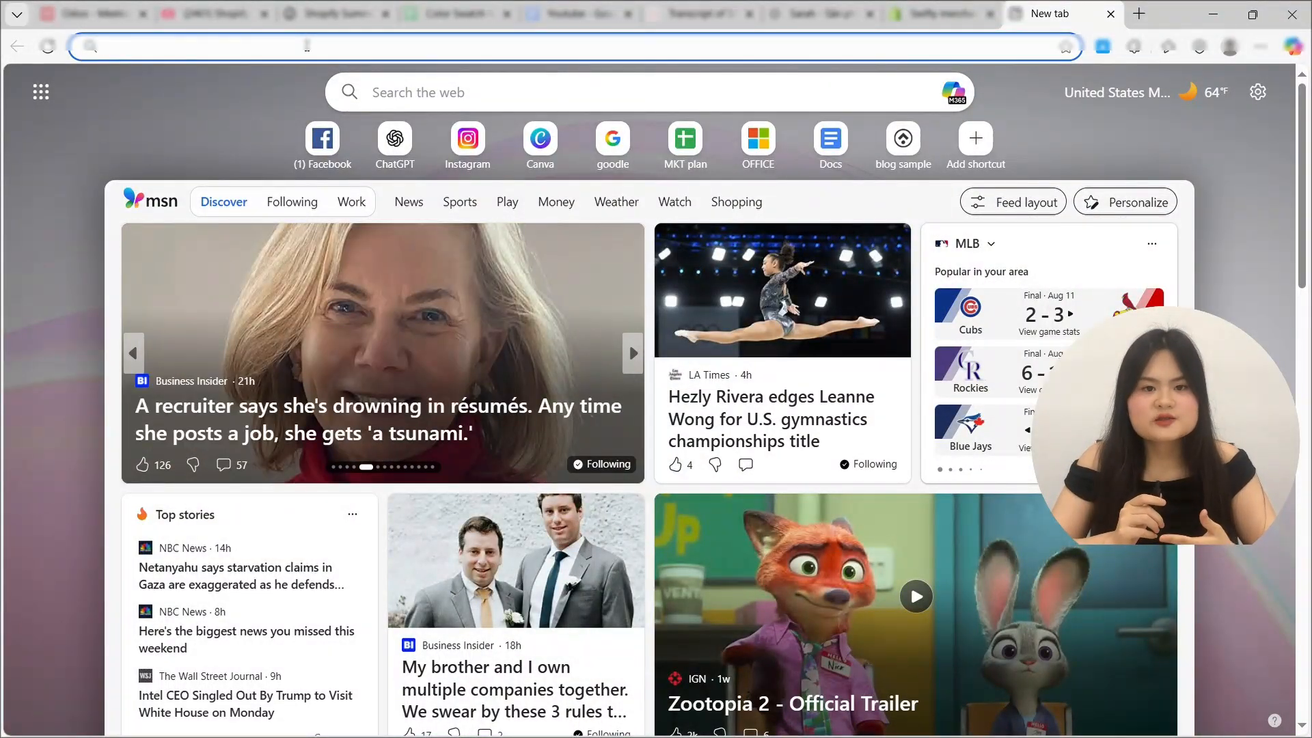
Search the web for "shopify theme" and open the Shopify Theme Store.
text(shopify )
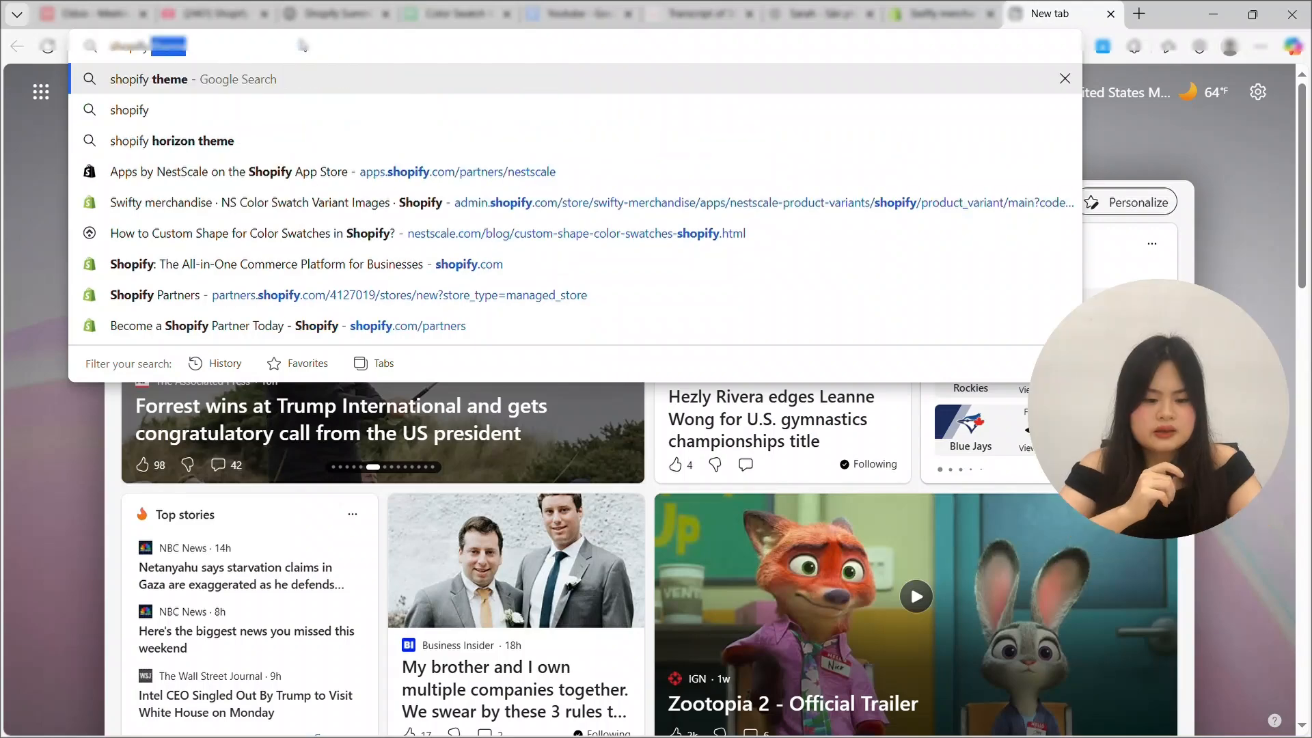
text(theme)
key(Return)
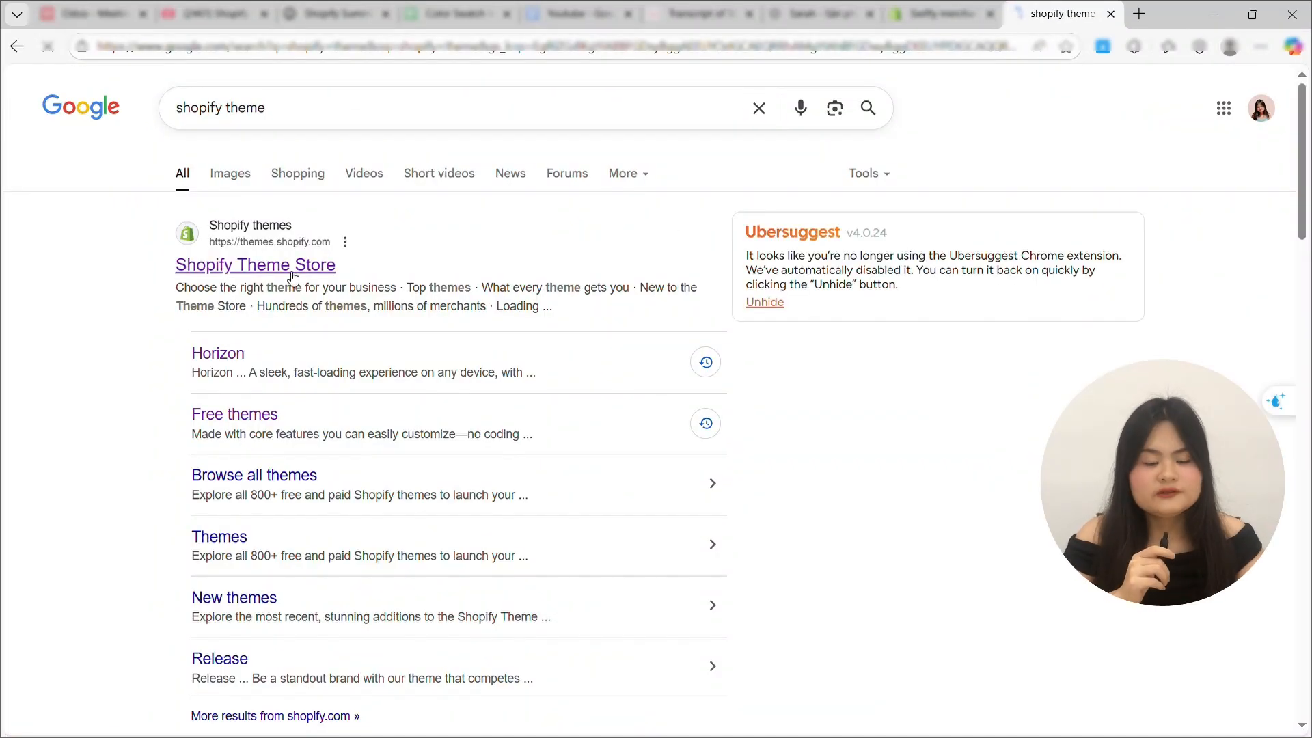
click(294, 278)
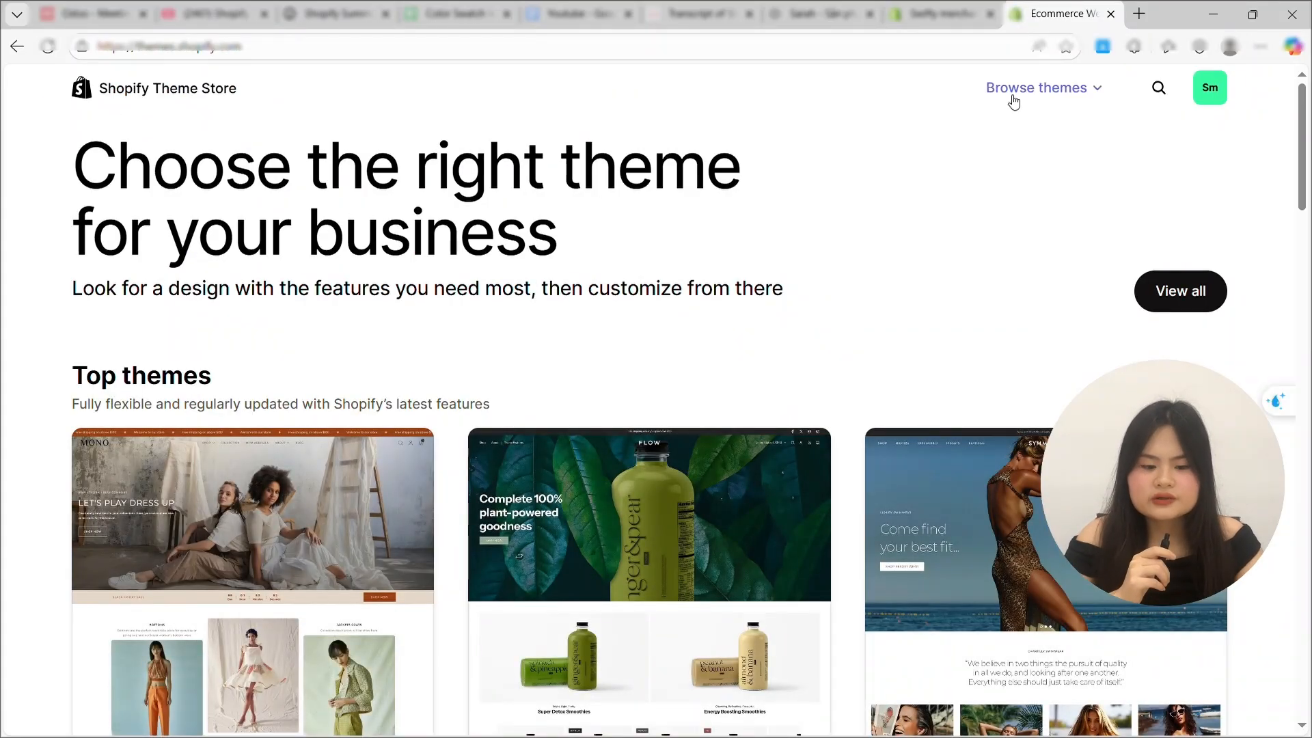
Browse the Horizon themes collection and open the Ritual theme's page.
click(1012, 97)
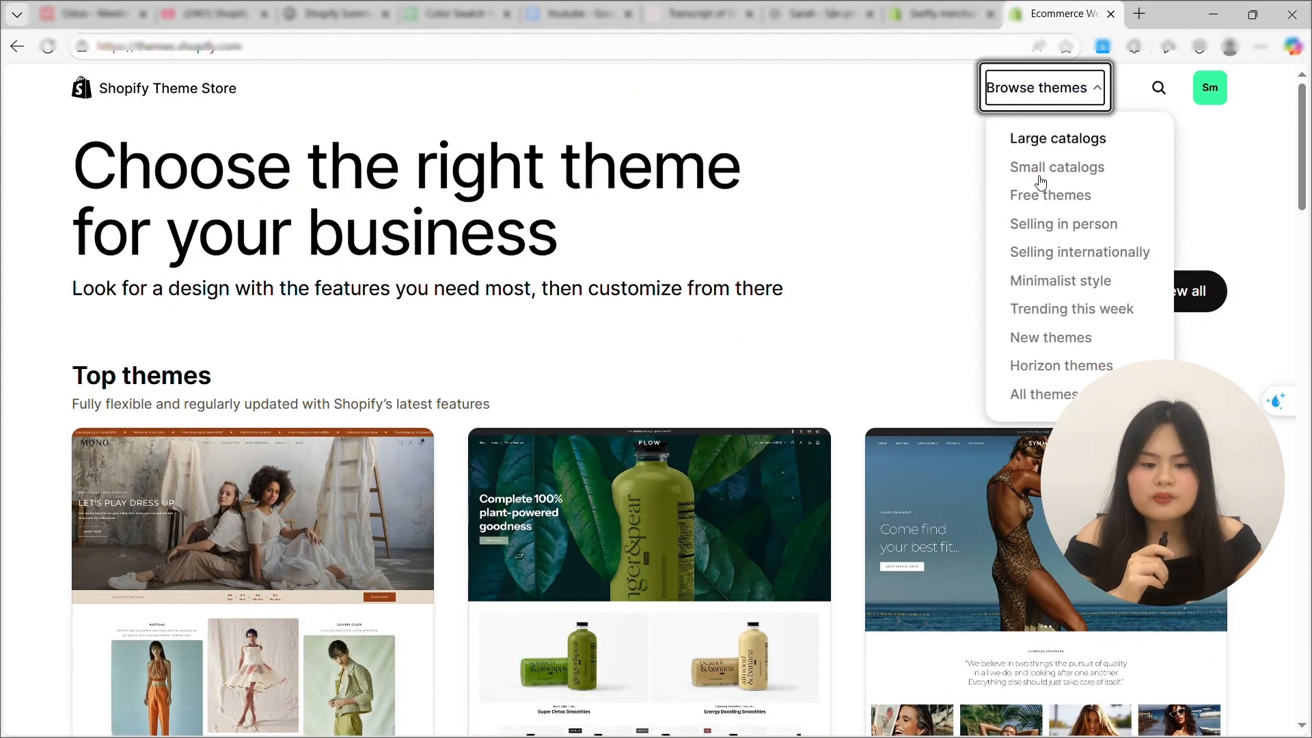
click(1063, 364)
scroll(316, 466, down, 3)
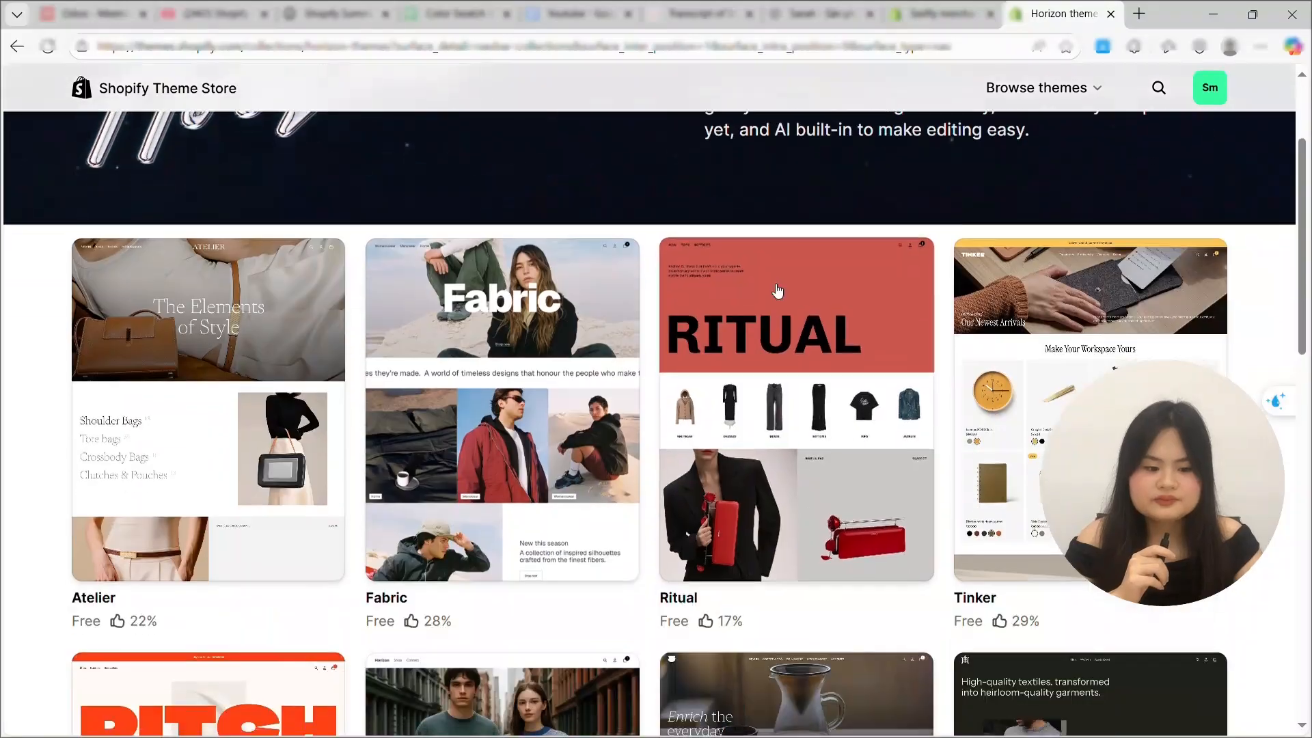
scroll(316, 465, down, 4)
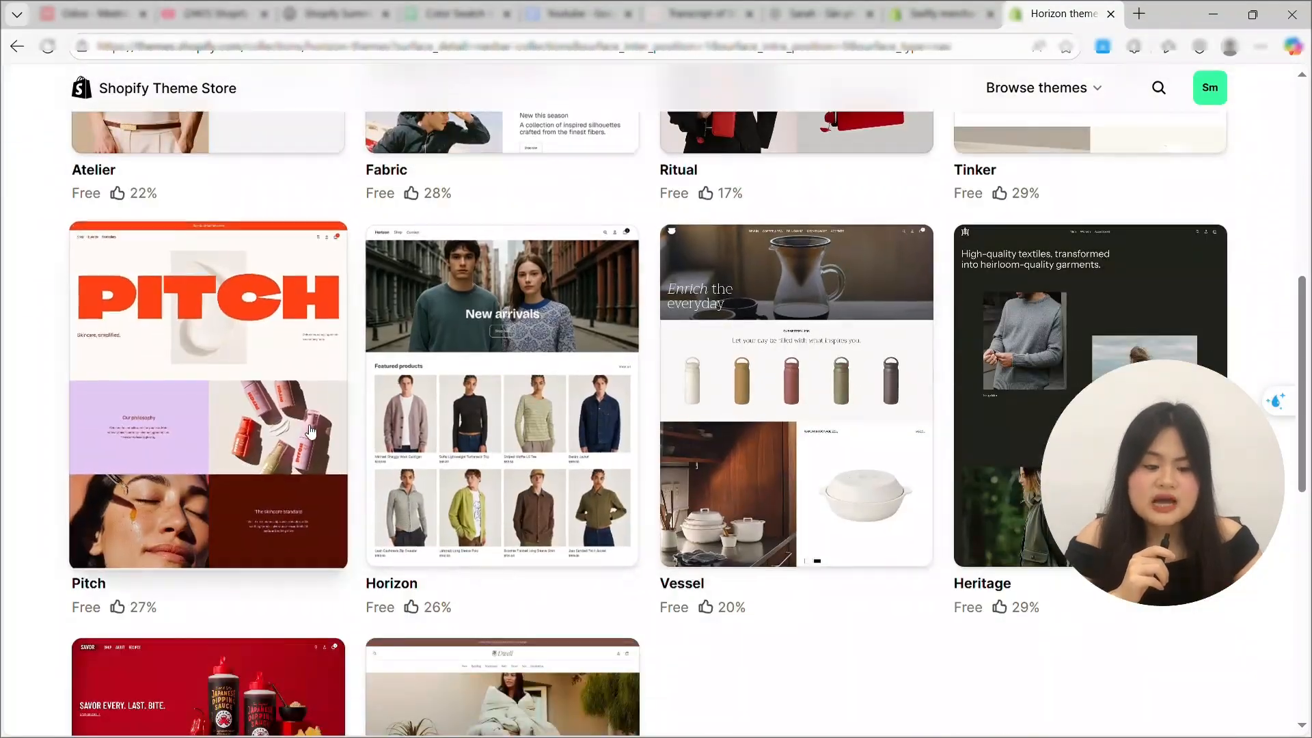
scroll(311, 431, down, 2)
scroll(311, 431, down, 2)
scroll(901, 377, up, 12)
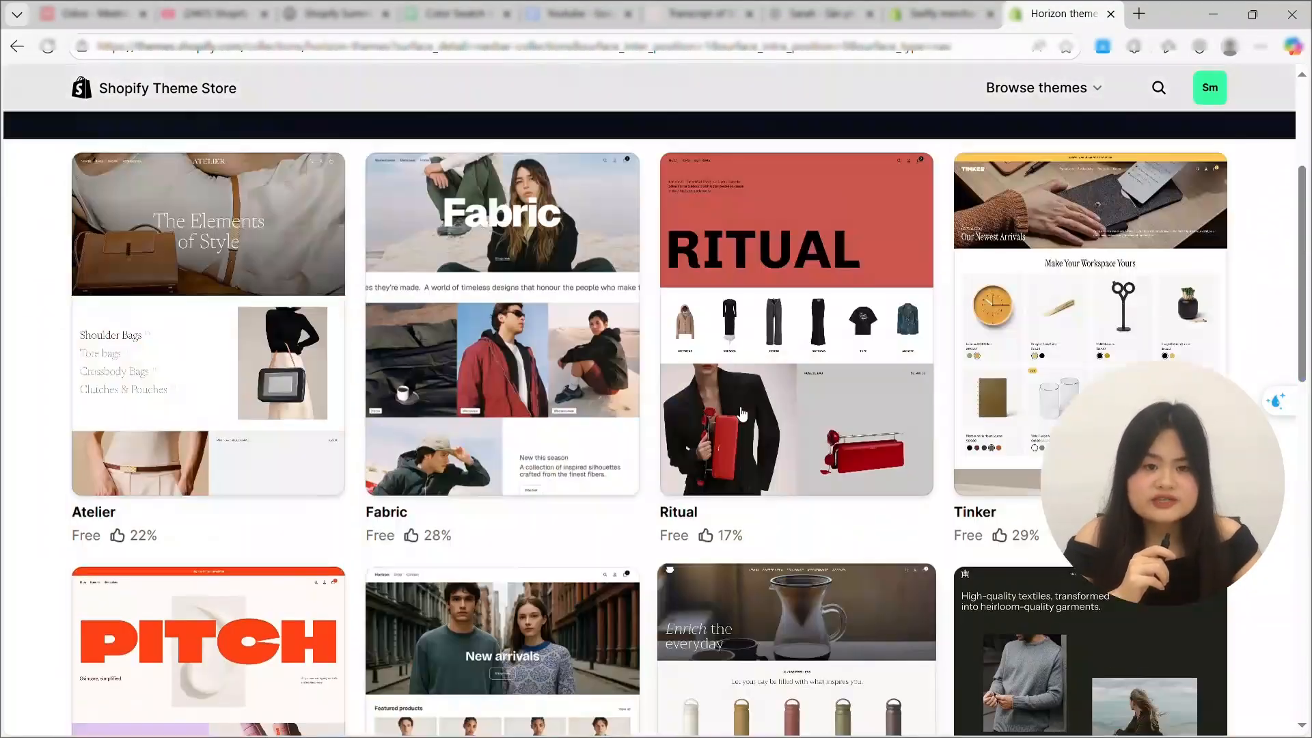
scroll(902, 377, down, 3)
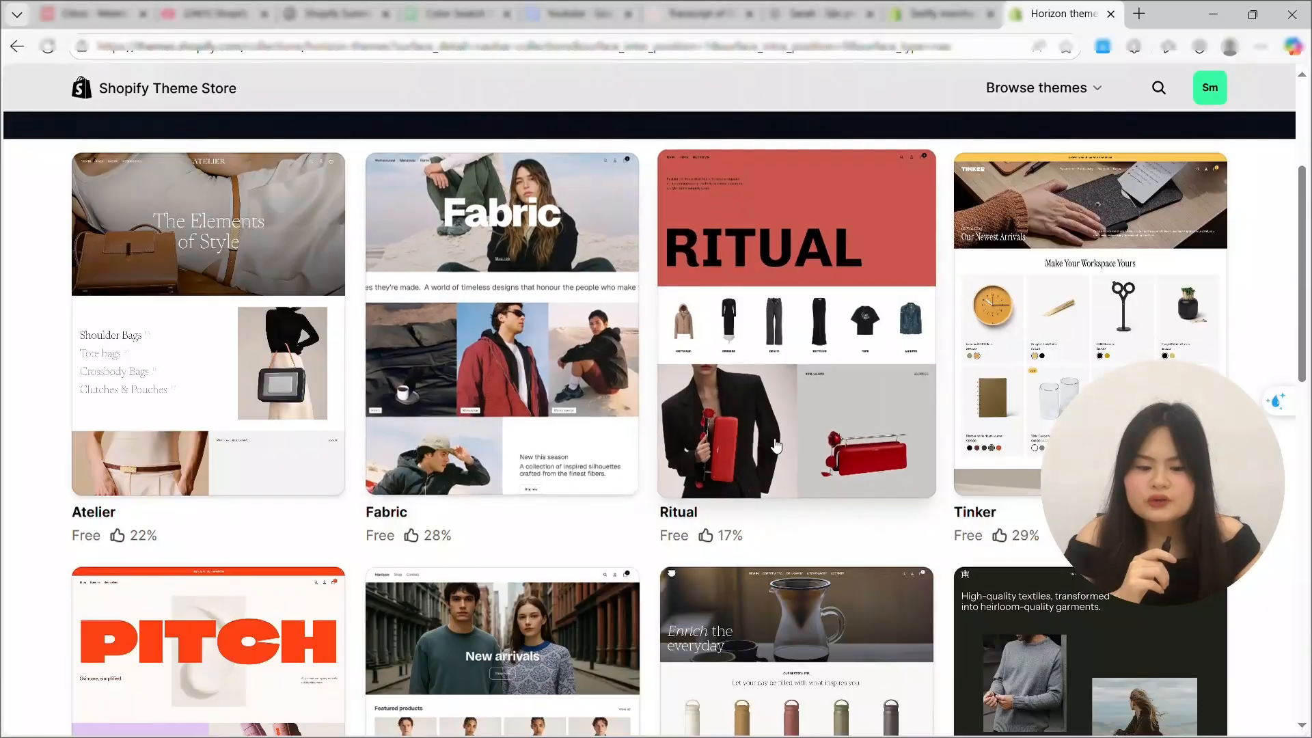
click(775, 446)
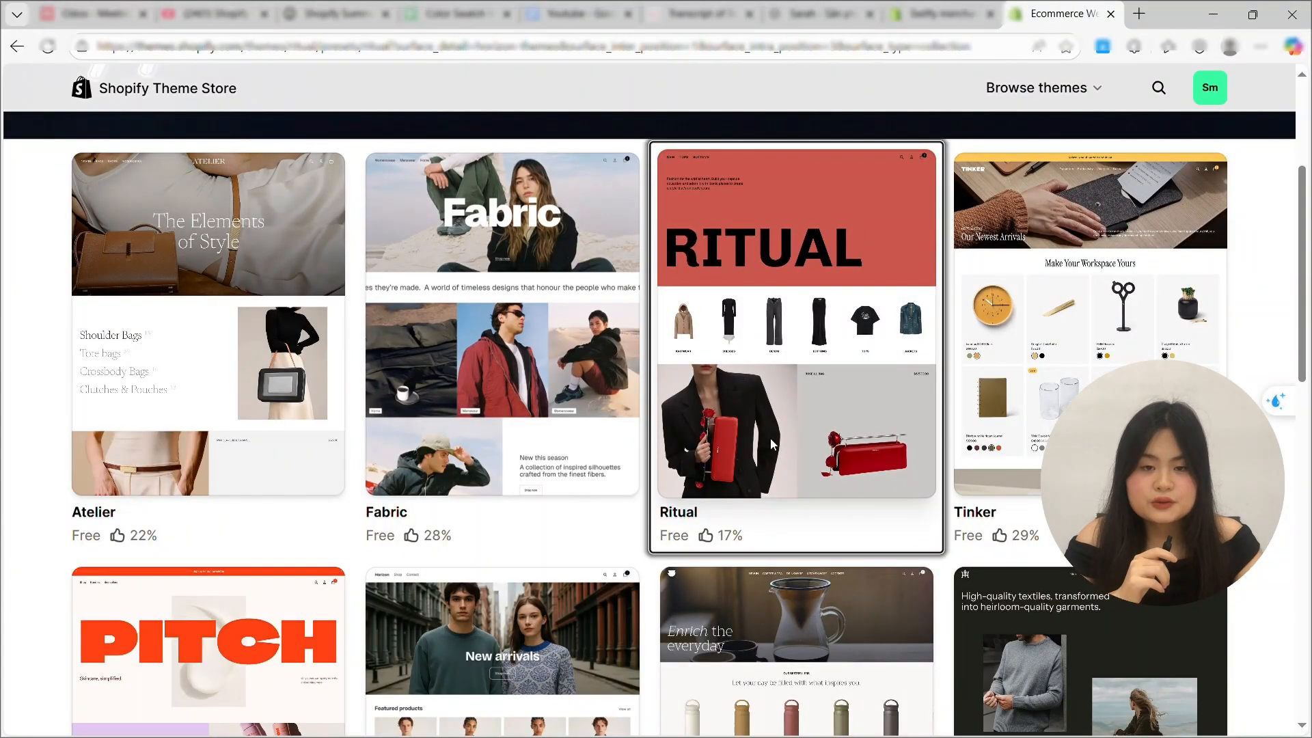
Examine the Ritual theme's desktop demo from its header through the product sections to the footer.
scroll(752, 427, down, 8)
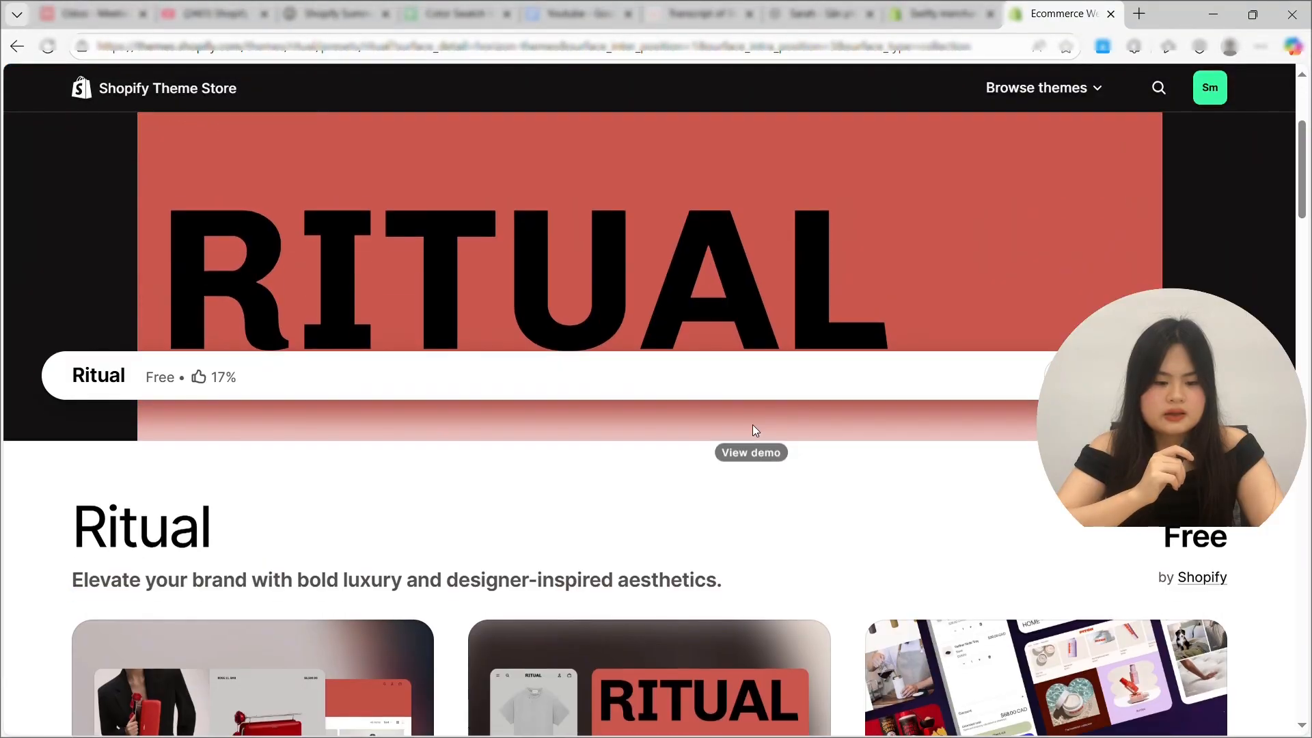
scroll(752, 427, up, 5)
scroll(752, 428, up, 3)
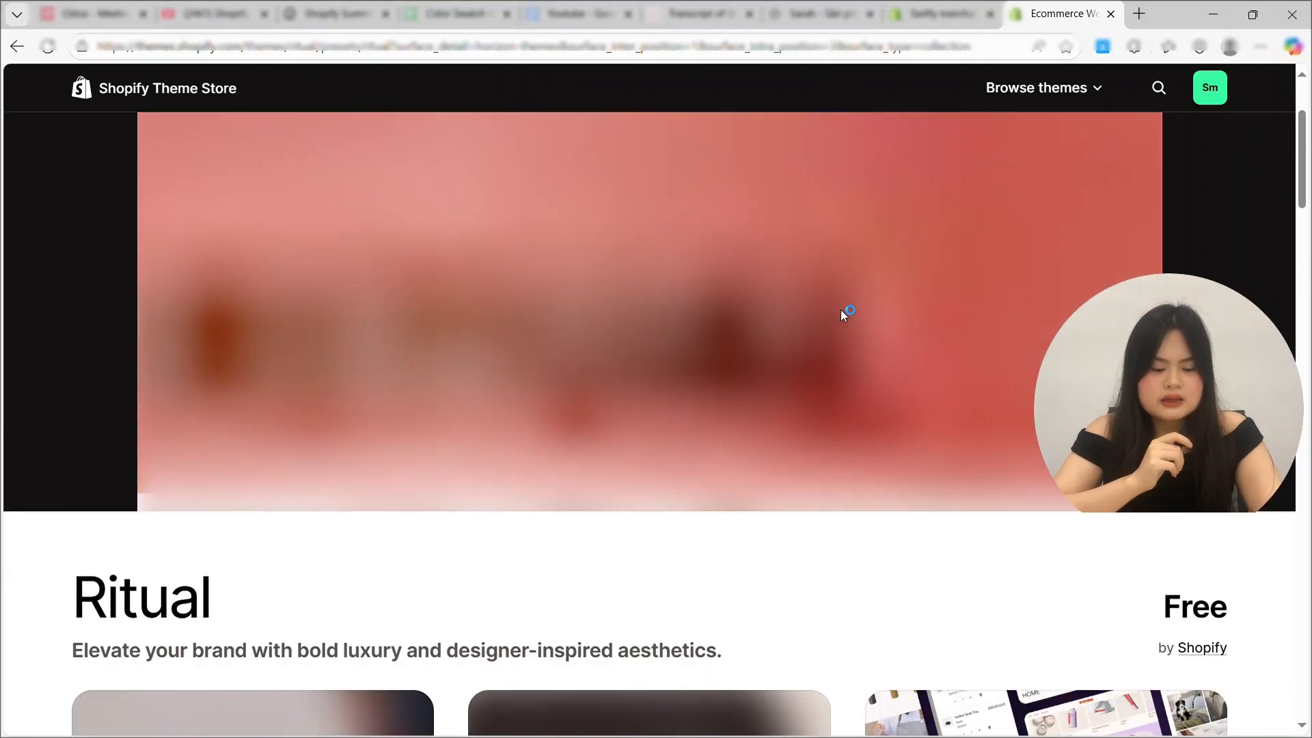
scroll(799, 441, down, 15)
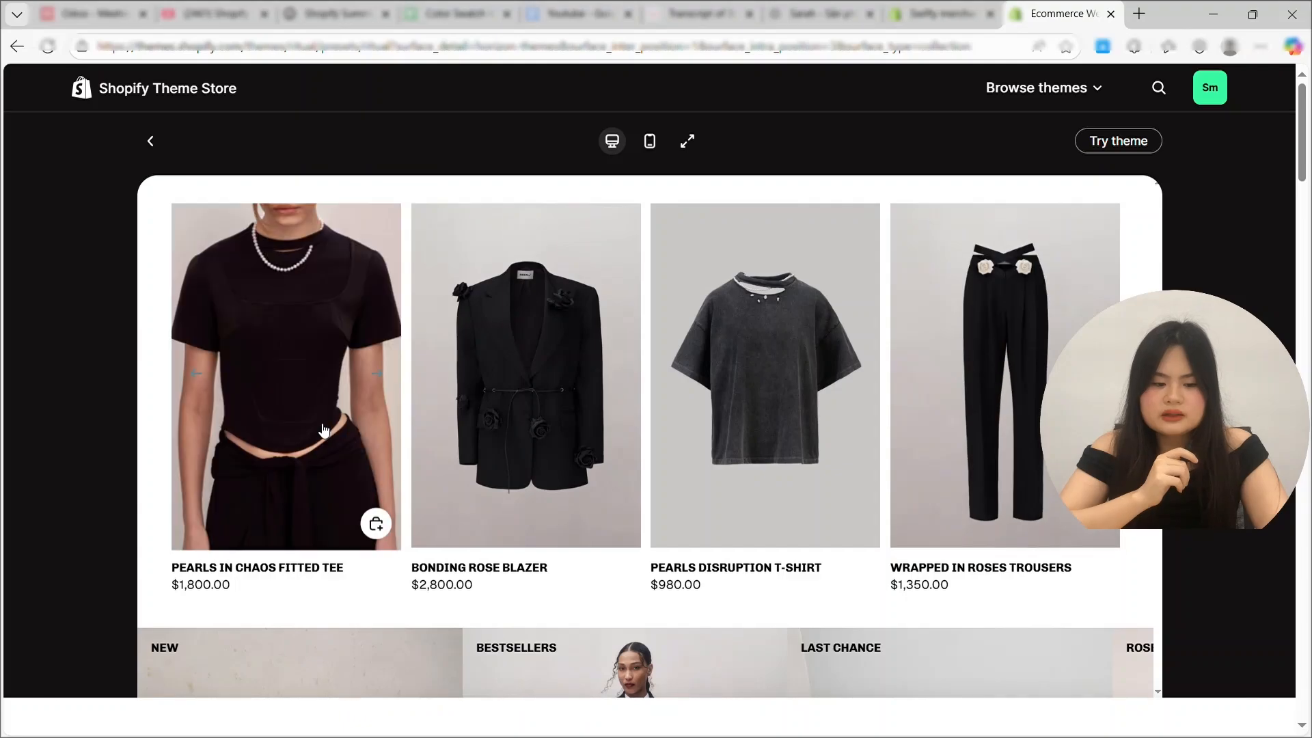
scroll(544, 469, down, 8)
scroll(722, 486, down, 5)
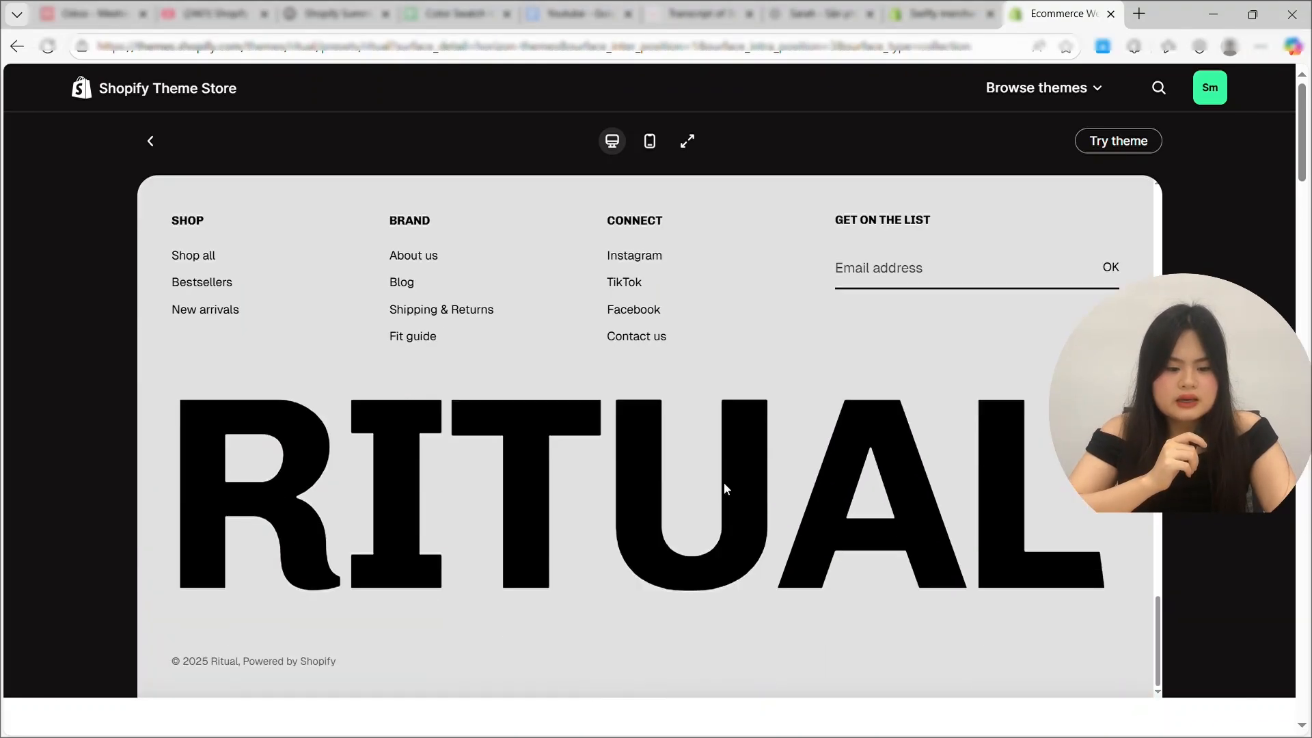
scroll(723, 486, up, 20)
scroll(618, 253, up, 5)
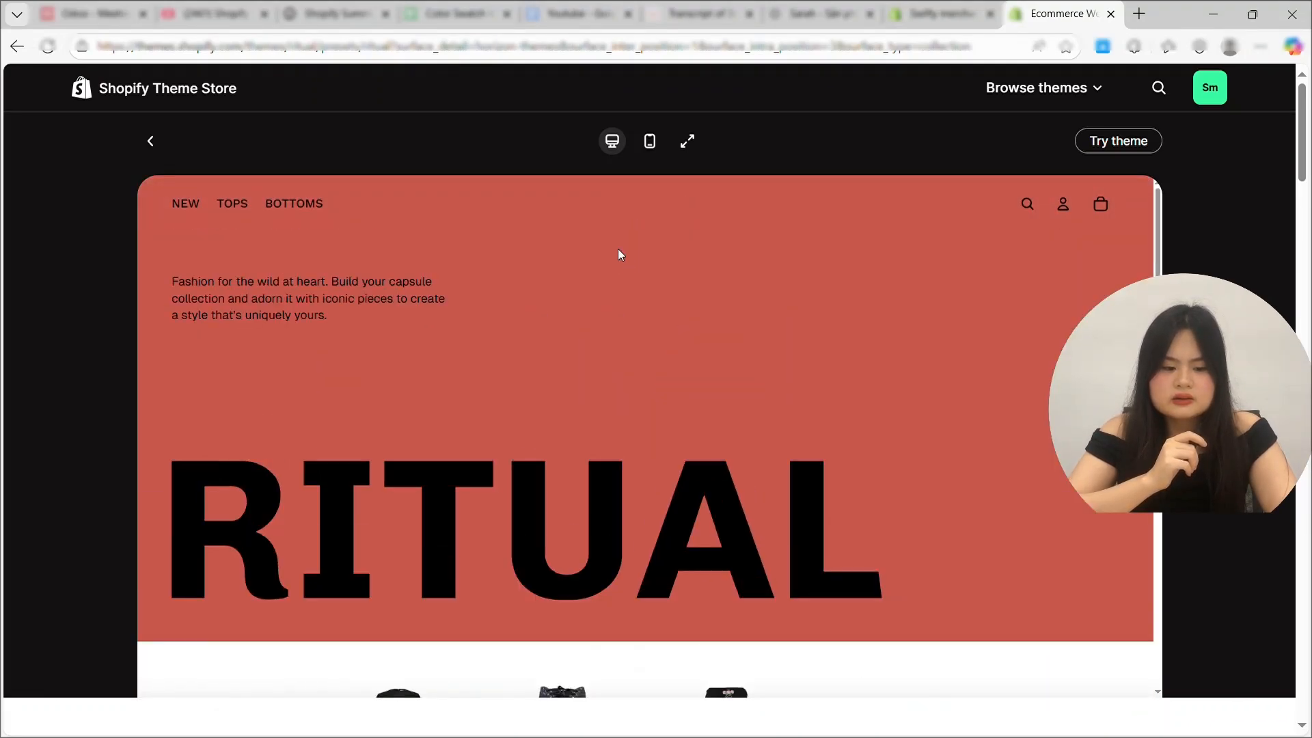
Preview the Ritual demo in mobile view and check the theme's version and release information.
click(649, 141)
scroll(693, 342, down, 20)
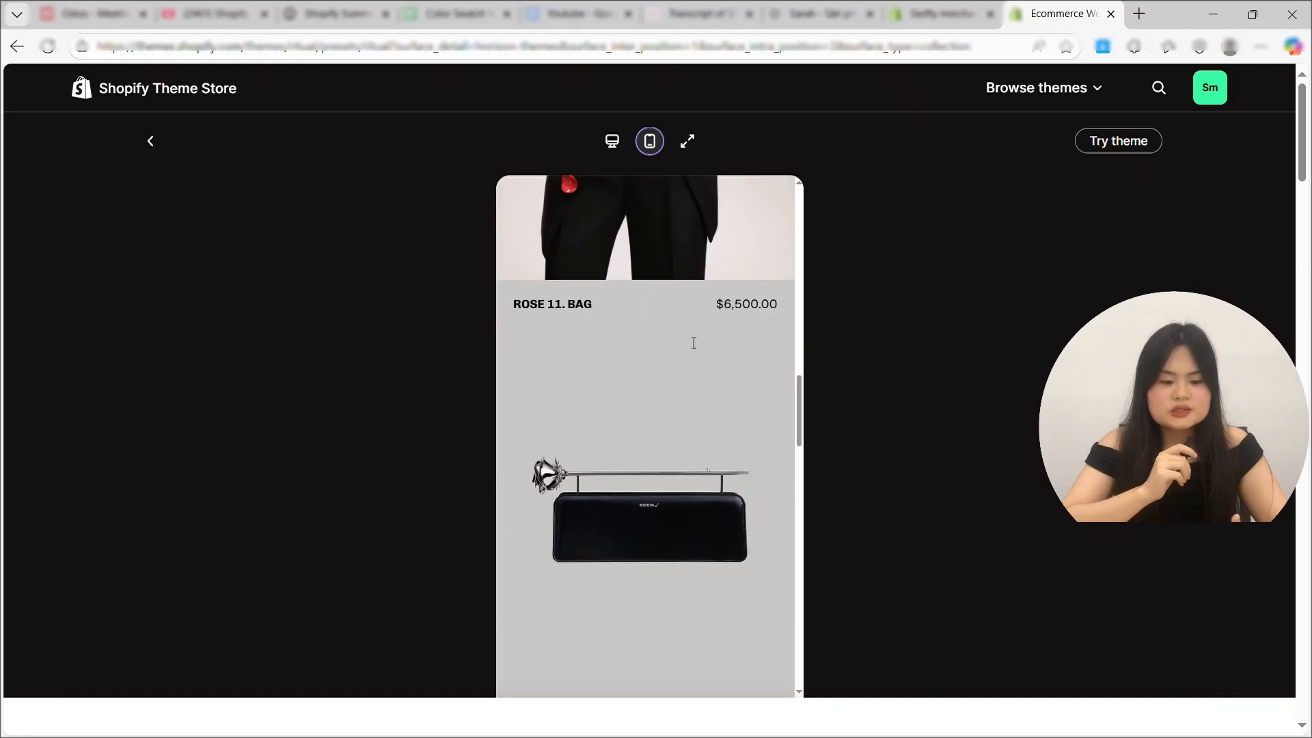
scroll(669, 315, down, 20)
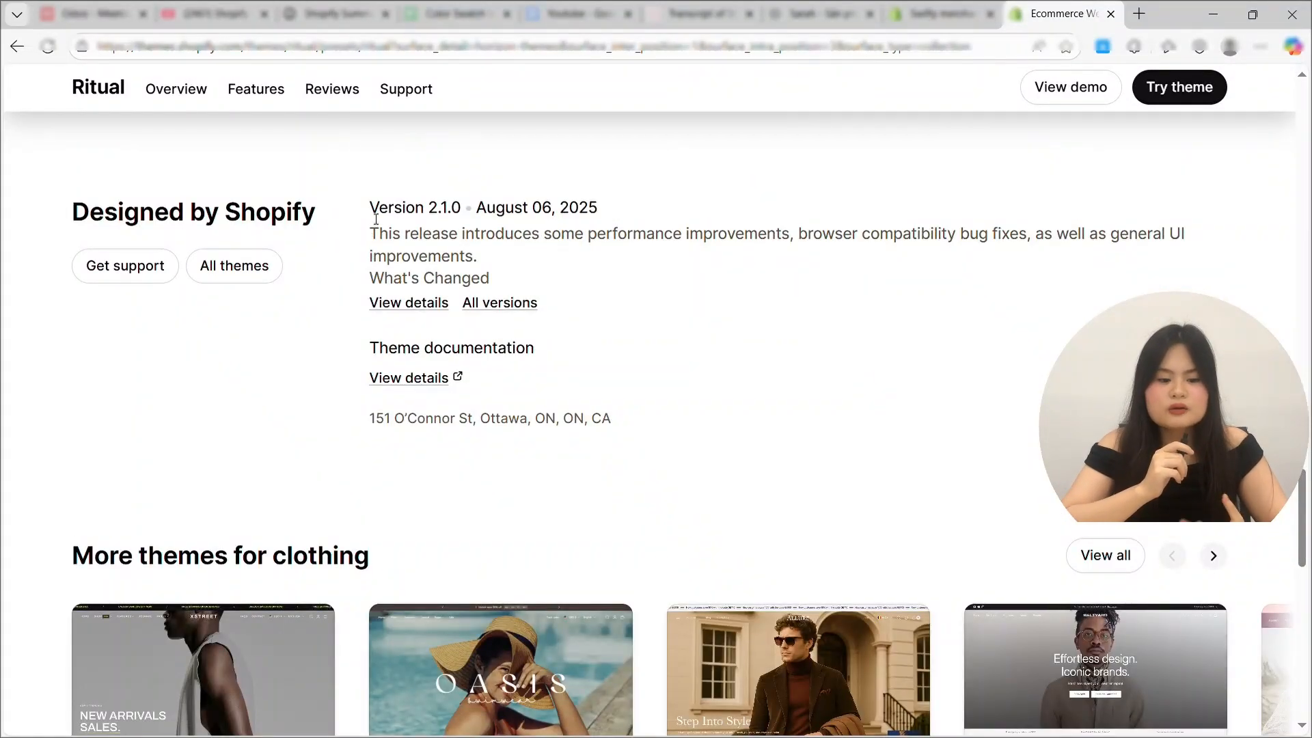
drag(375, 220, 447, 221)
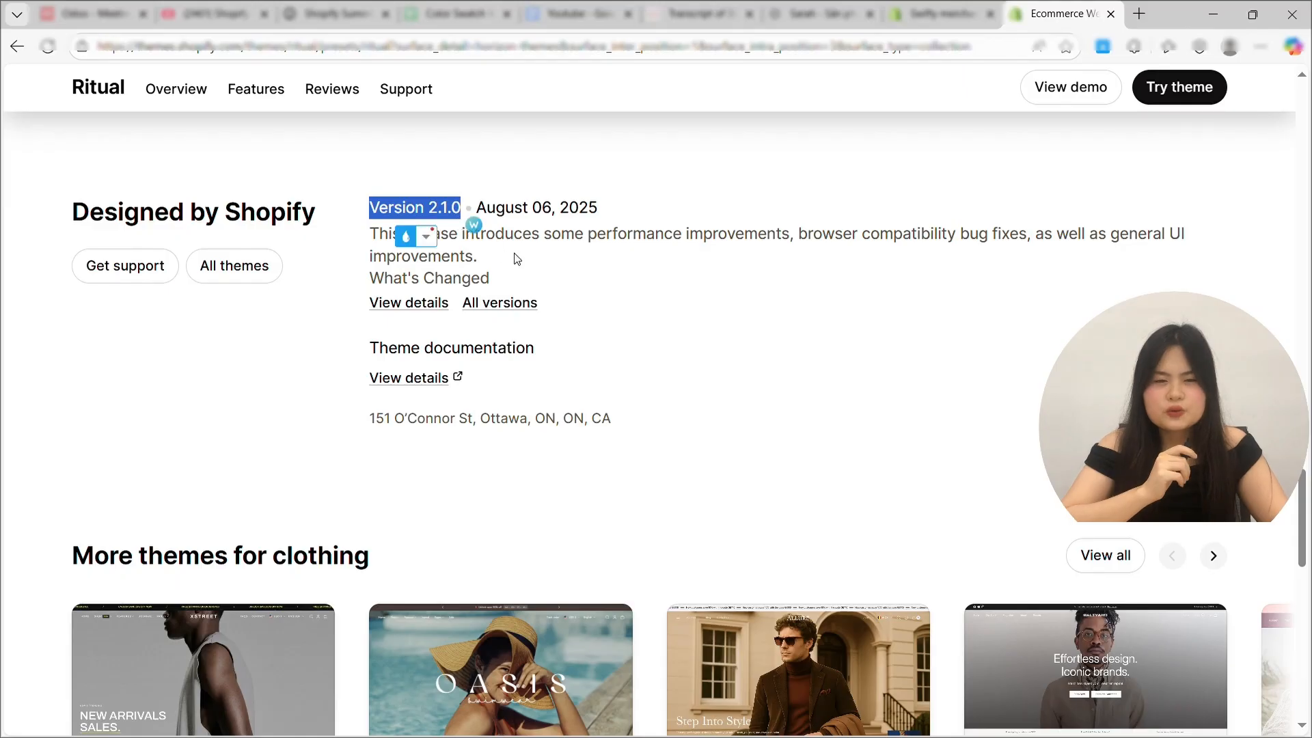
click(547, 261)
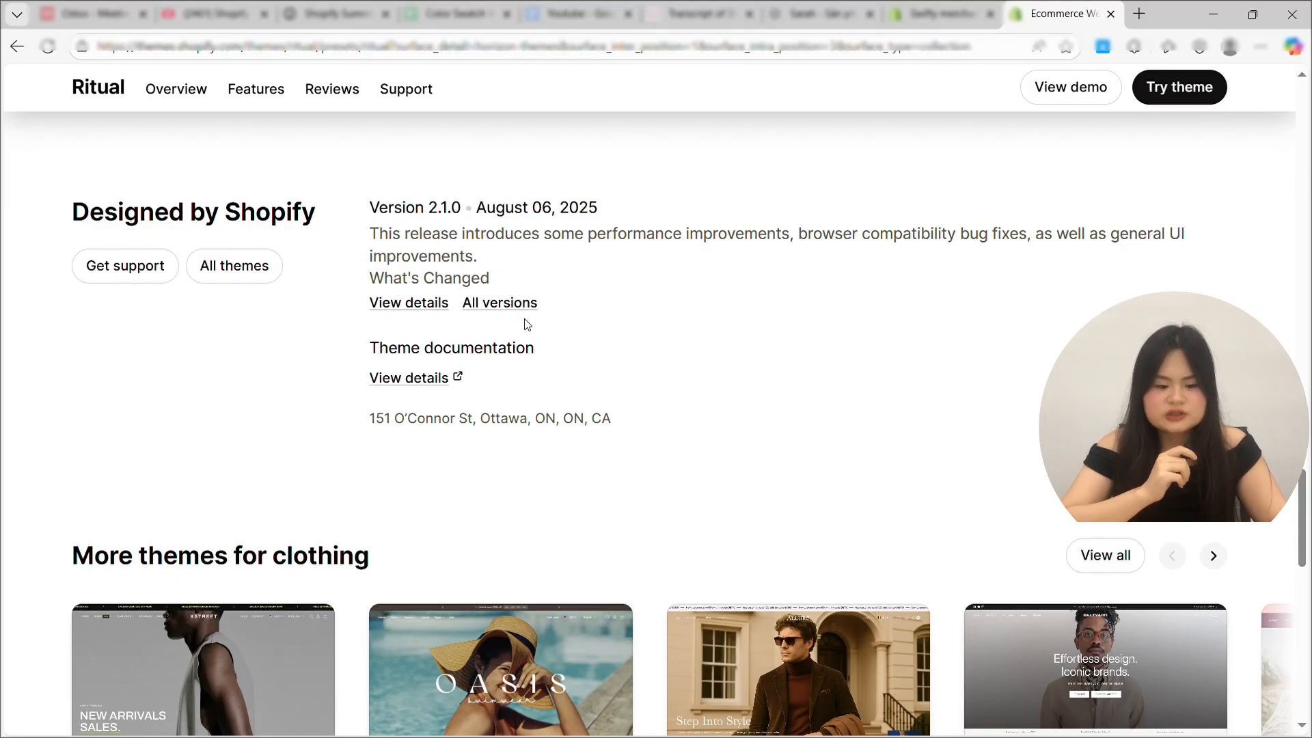
Add the Ritual theme to the store as a trial from its theme page.
scroll(528, 325, up, 20)
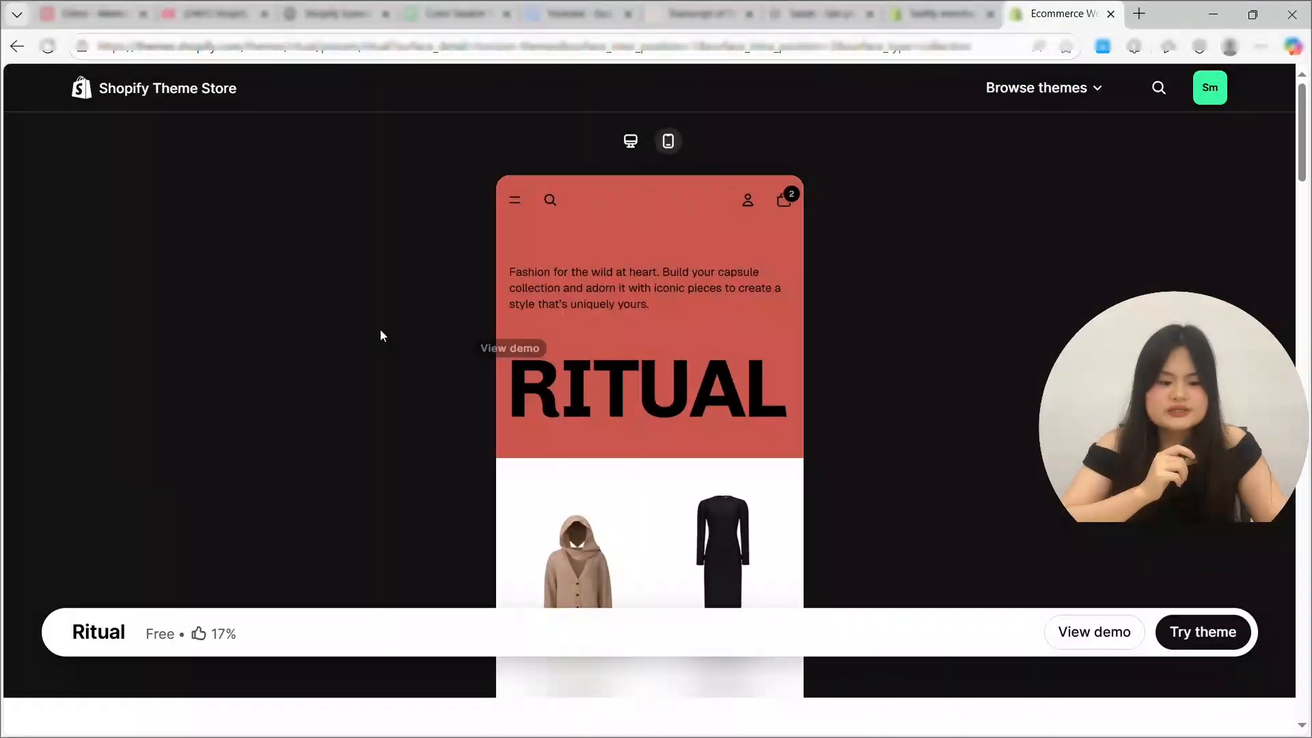
click(1189, 635)
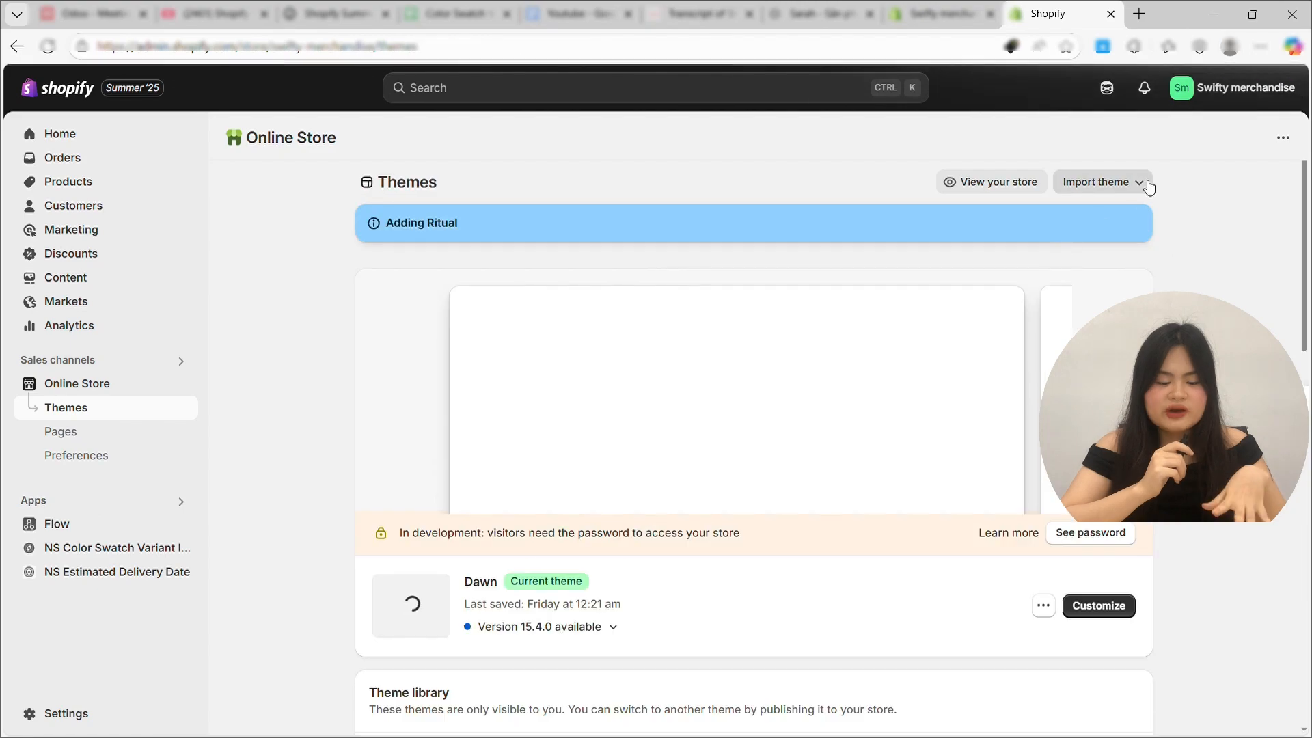
Open the Horizon theme from the theme library for customization.
scroll(1024, 225, down, 4)
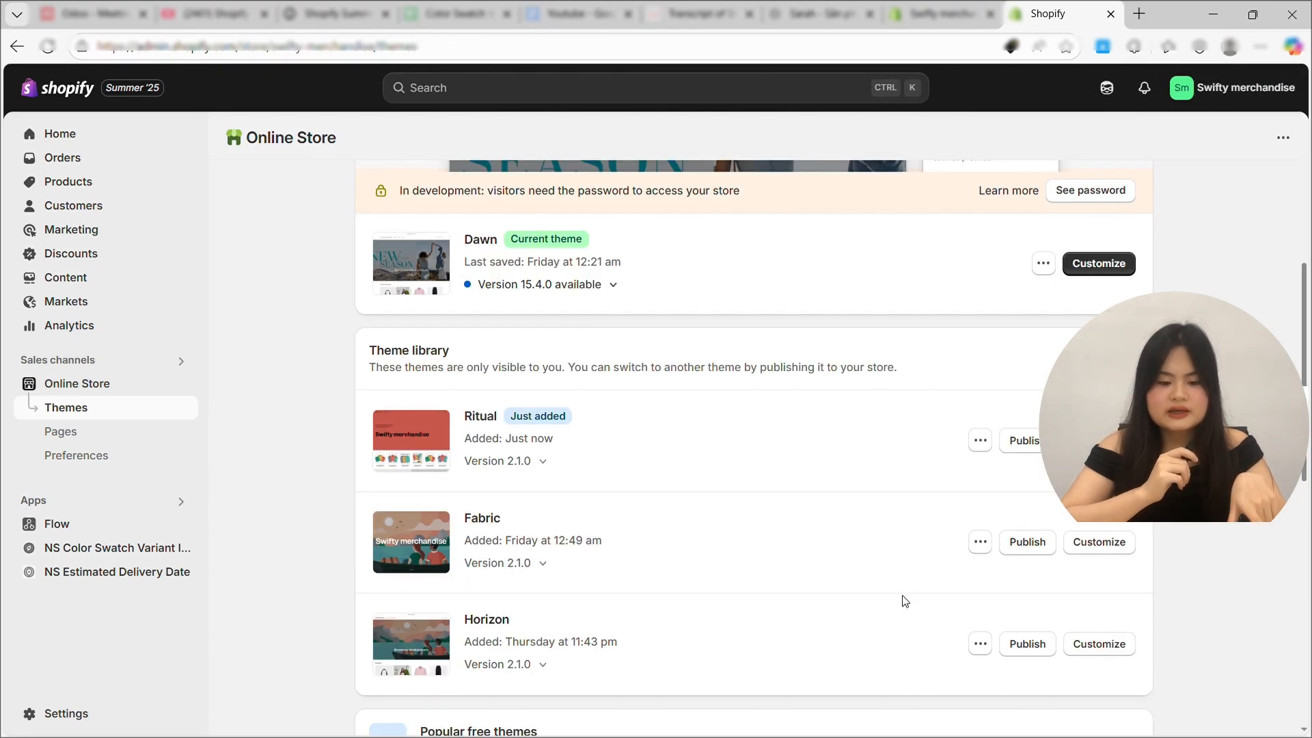
scroll(903, 599, down, 1)
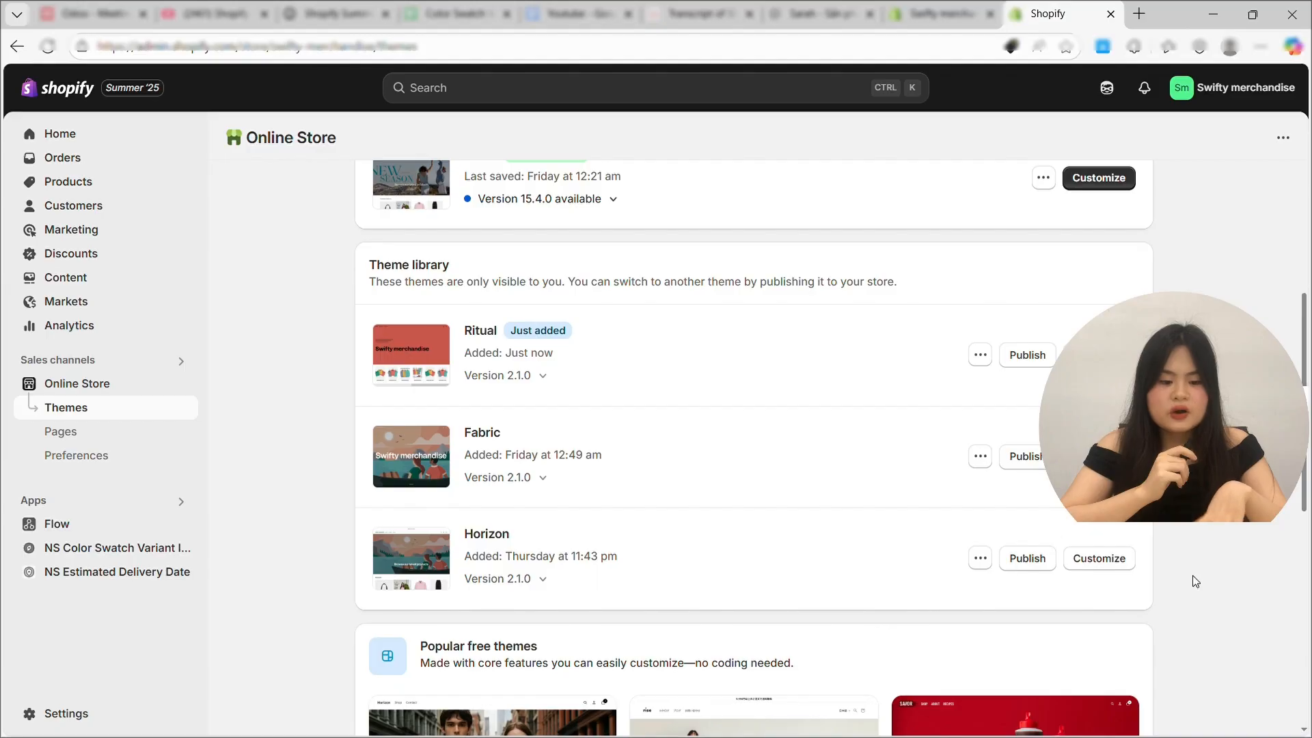
click(1104, 563)
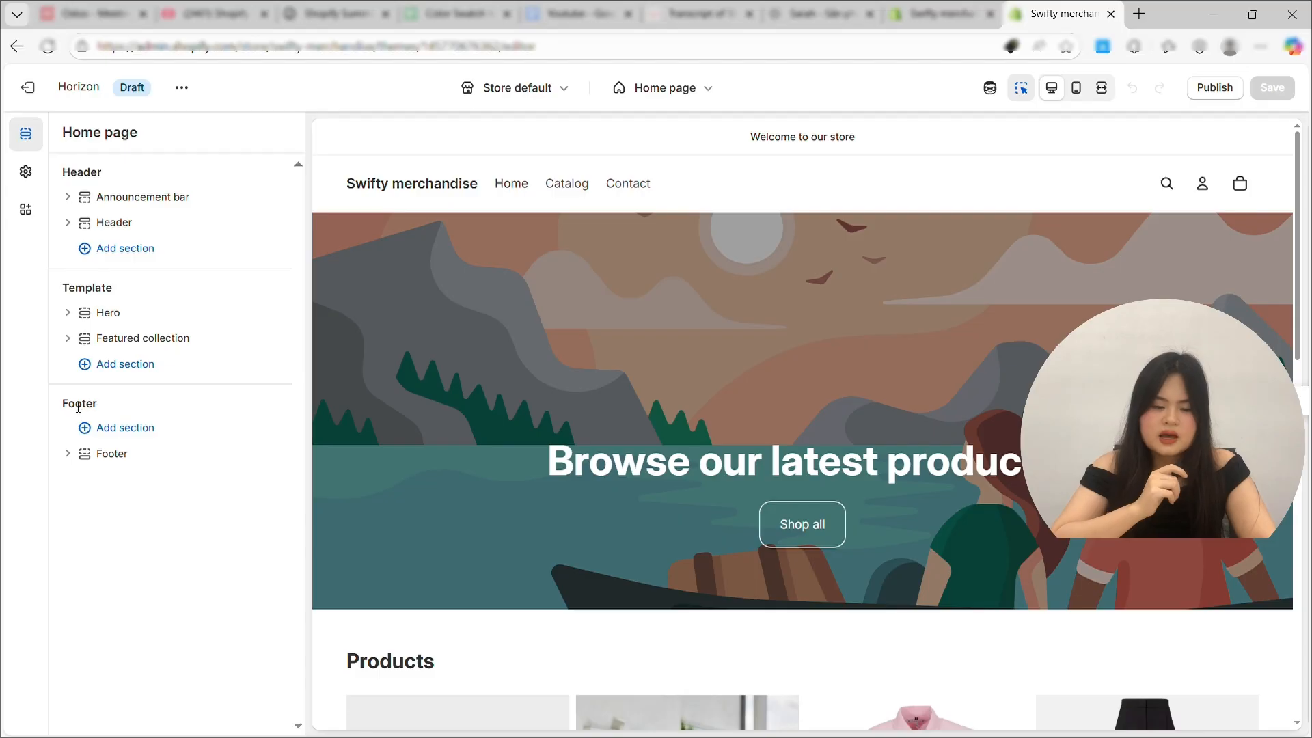
Examine the blocks available inside the Hero section and the sections available for the home page template.
click(72, 318)
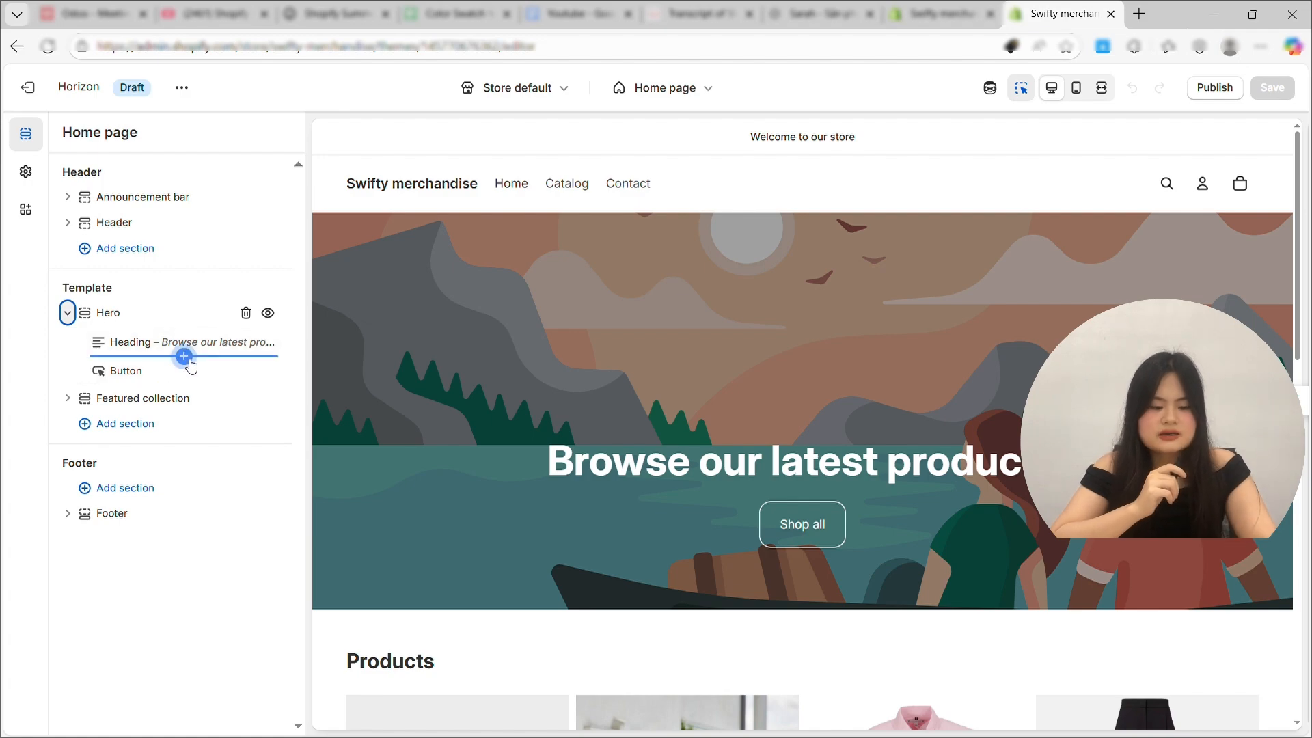
click(184, 356)
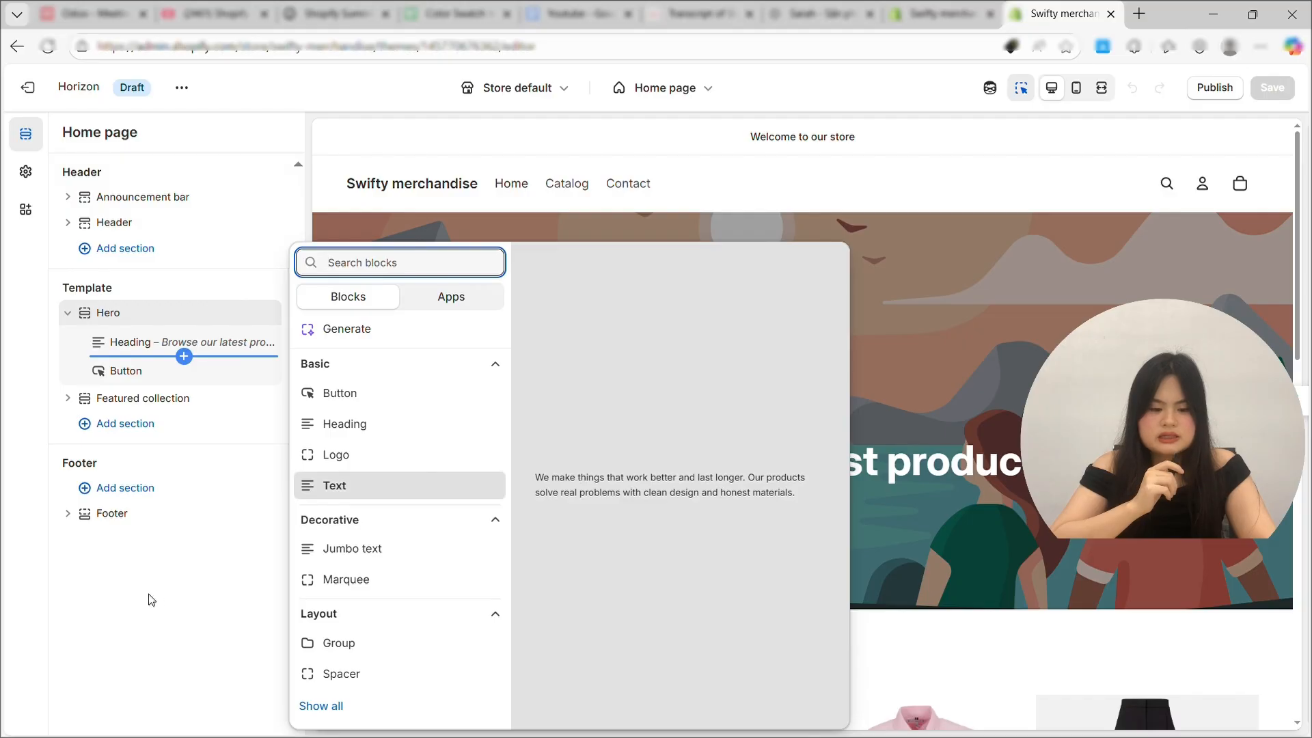
click(145, 630)
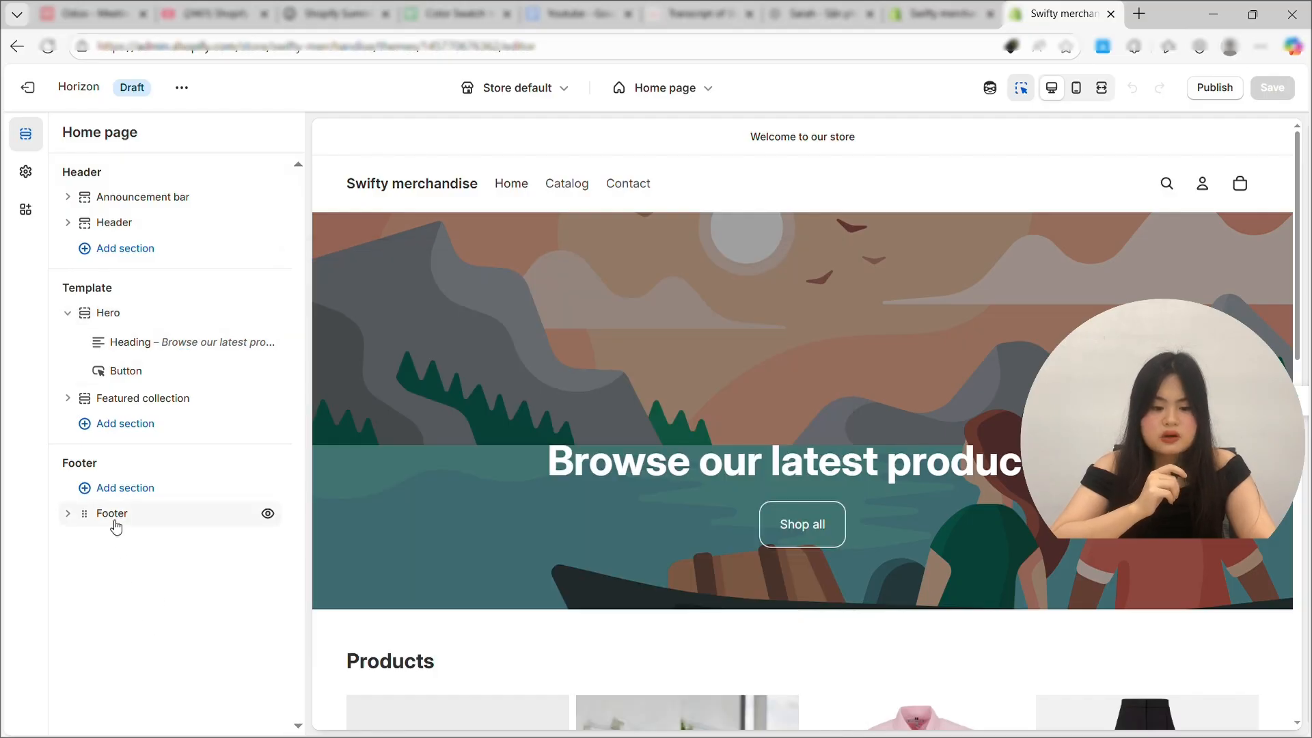
click(122, 432)
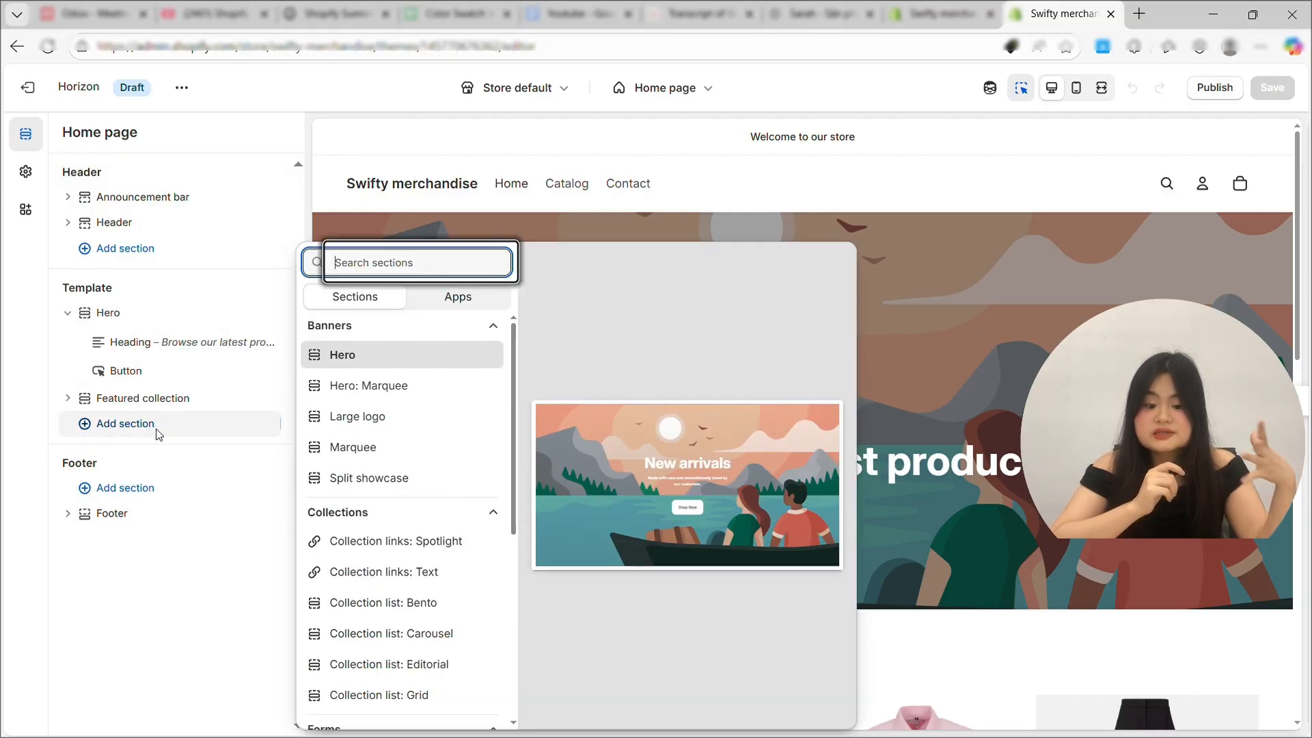
scroll(388, 444, down, 1)
scroll(387, 431, down, 8)
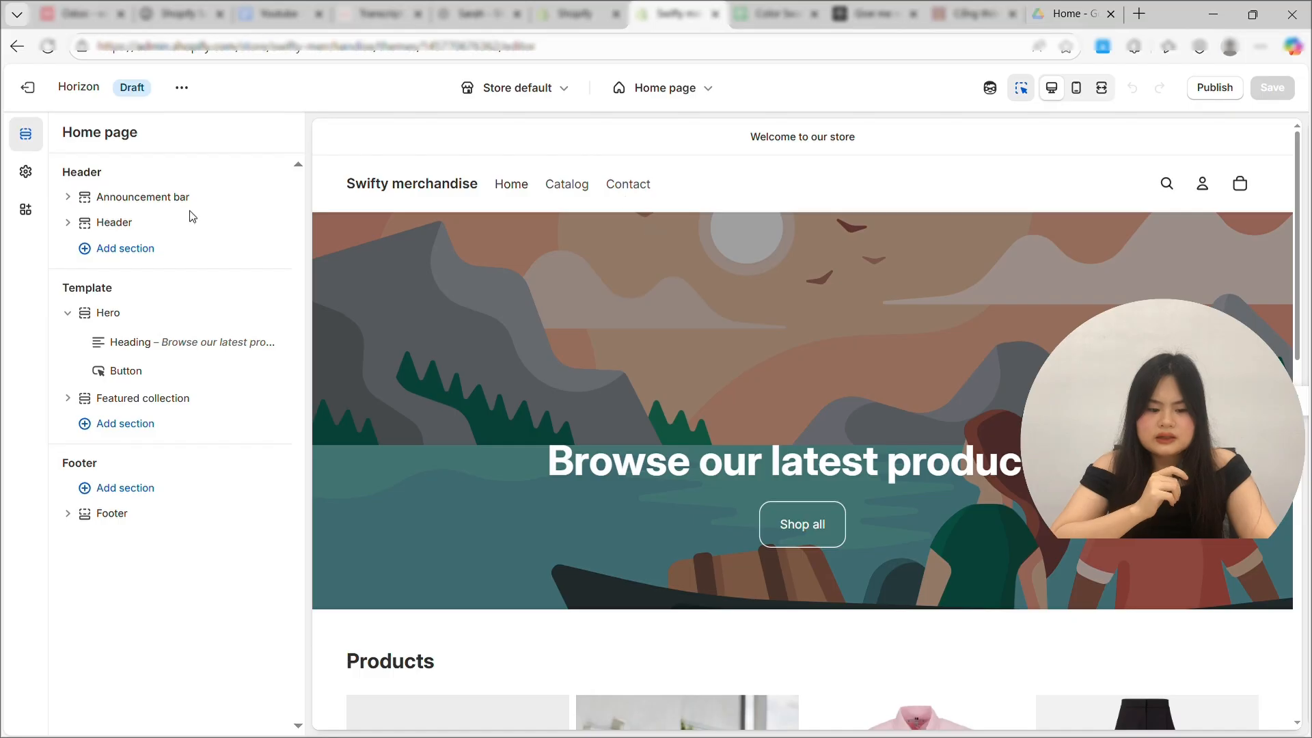
Set the Hero section's first media image to the Untitled_2000_x_80... PNG from the store's files.
click(122, 314)
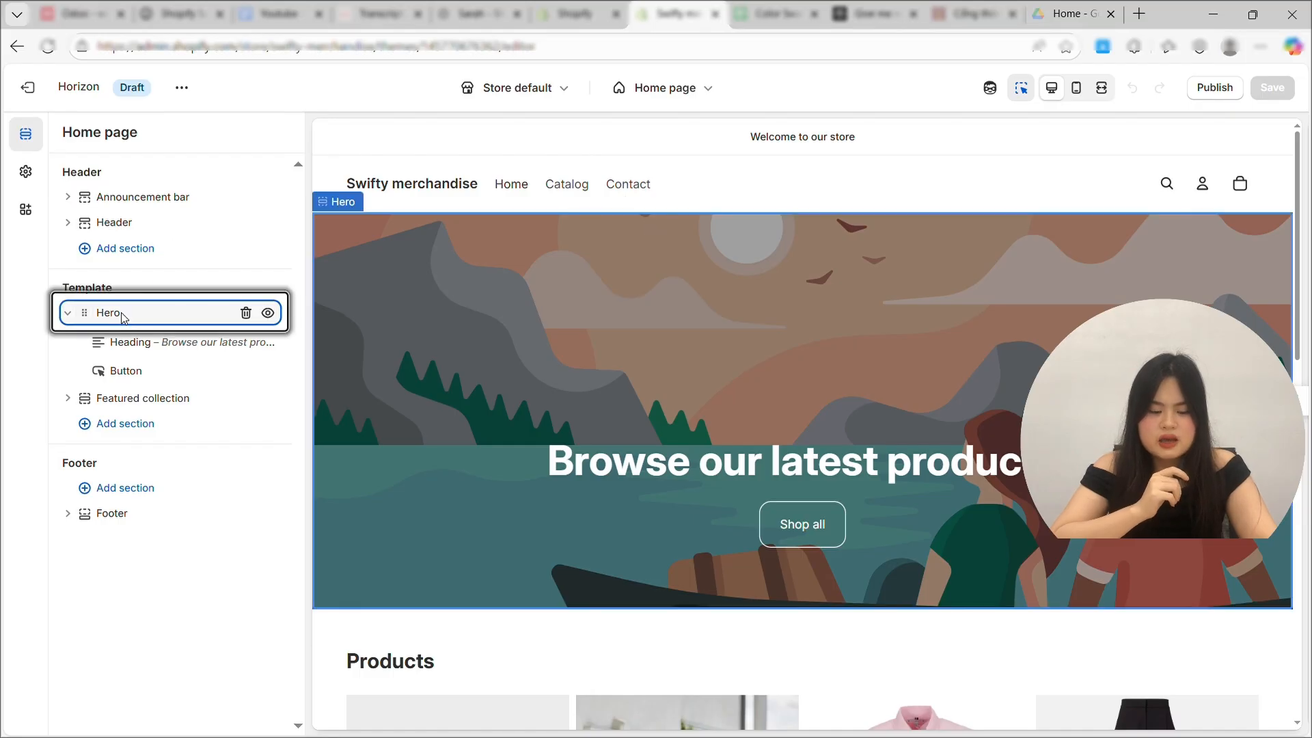
click(204, 268)
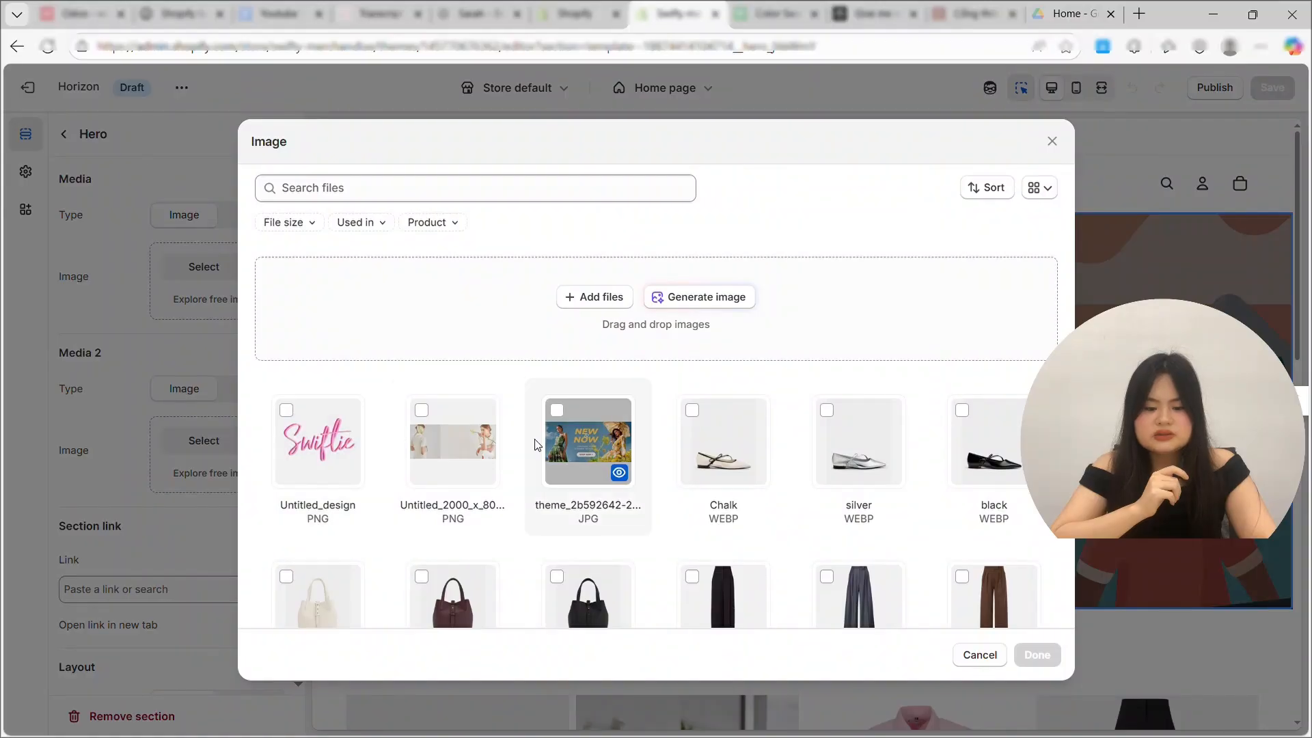
click(462, 439)
click(1050, 657)
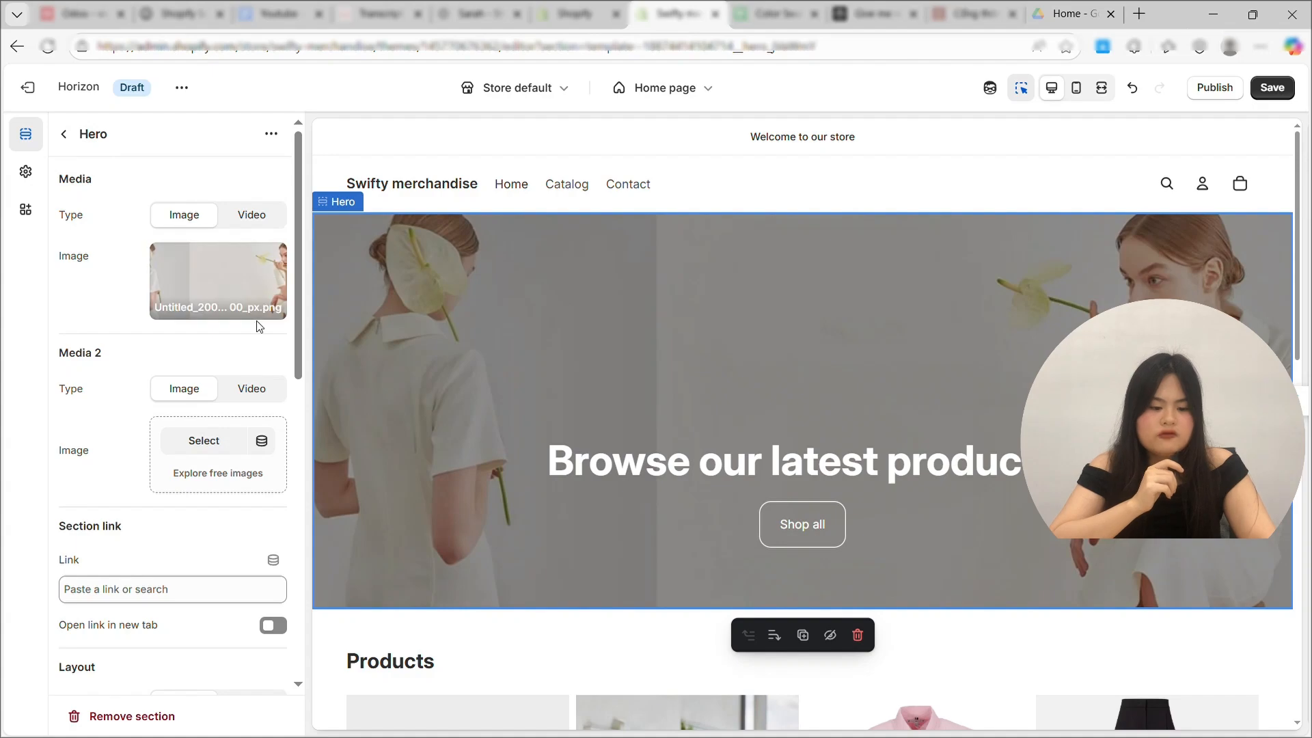
Switch the Hero section's first media to video and use the 86949f0437fada87... MP4 from the store's files.
click(268, 218)
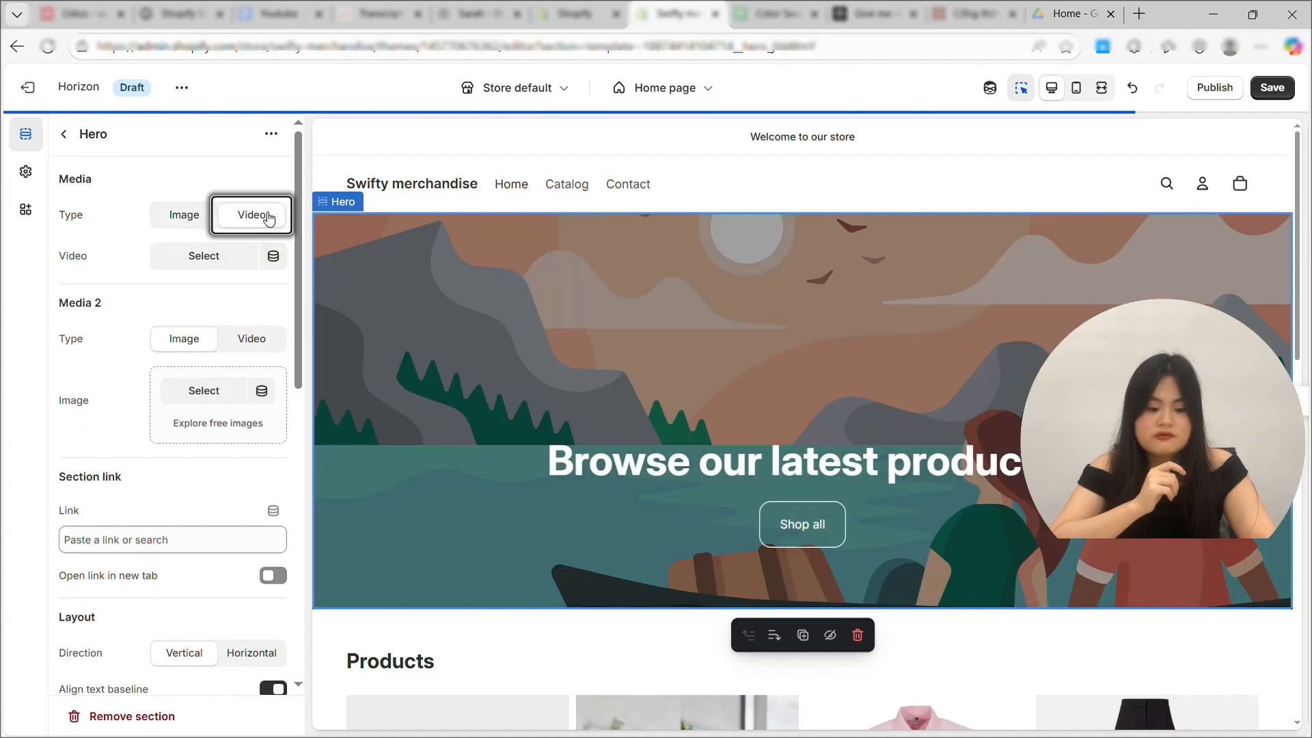
click(220, 255)
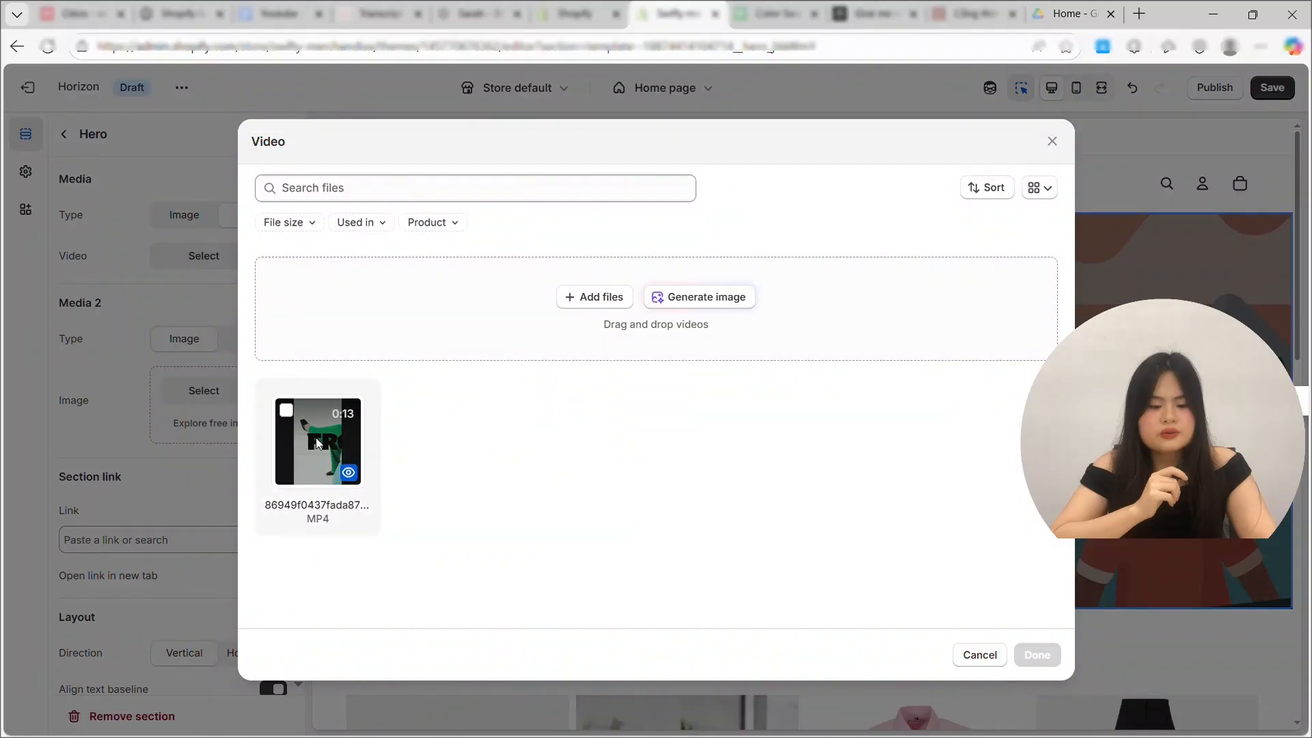
click(316, 437)
click(1037, 654)
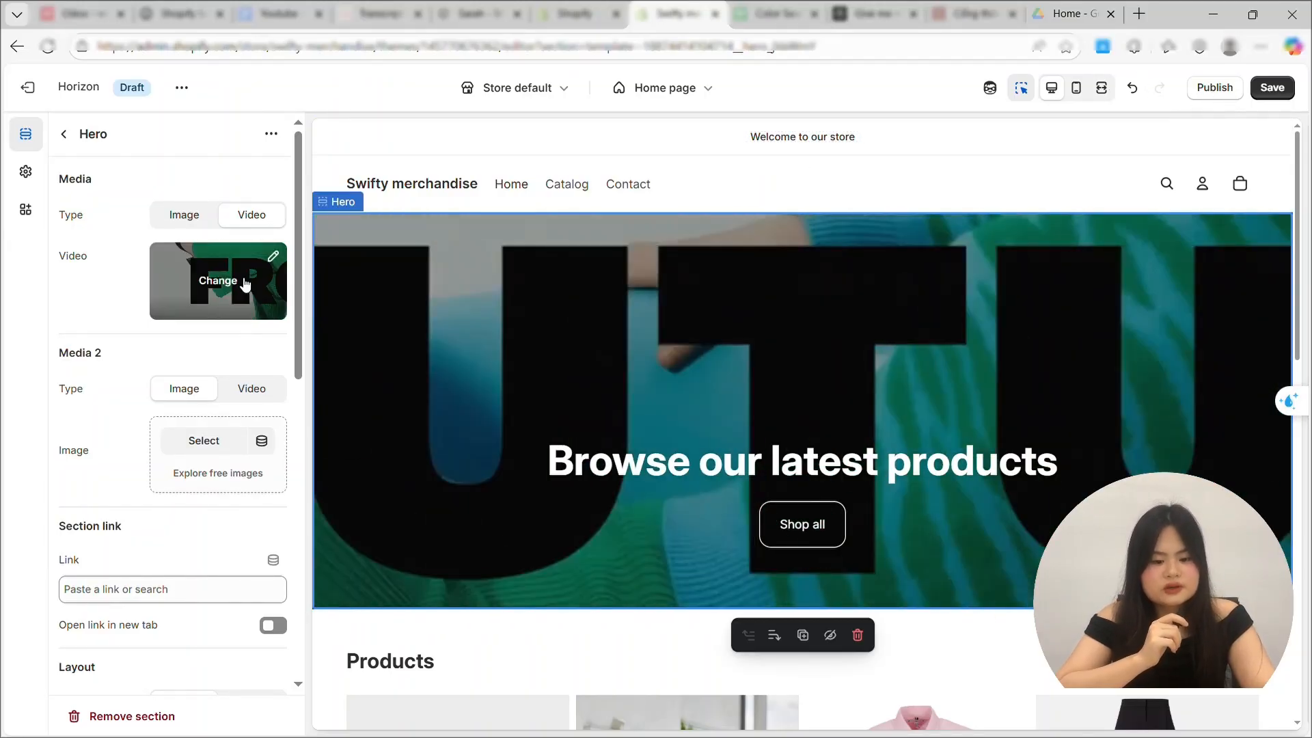
click(247, 282)
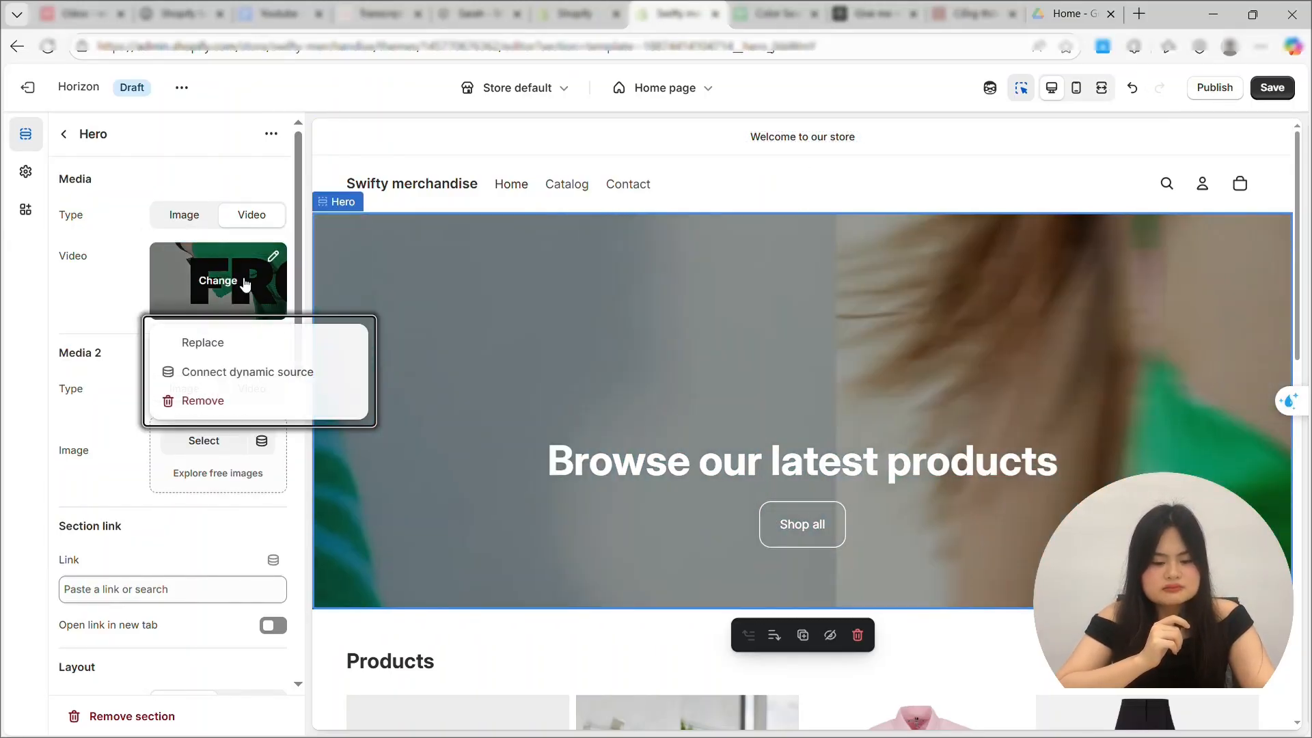
click(181, 105)
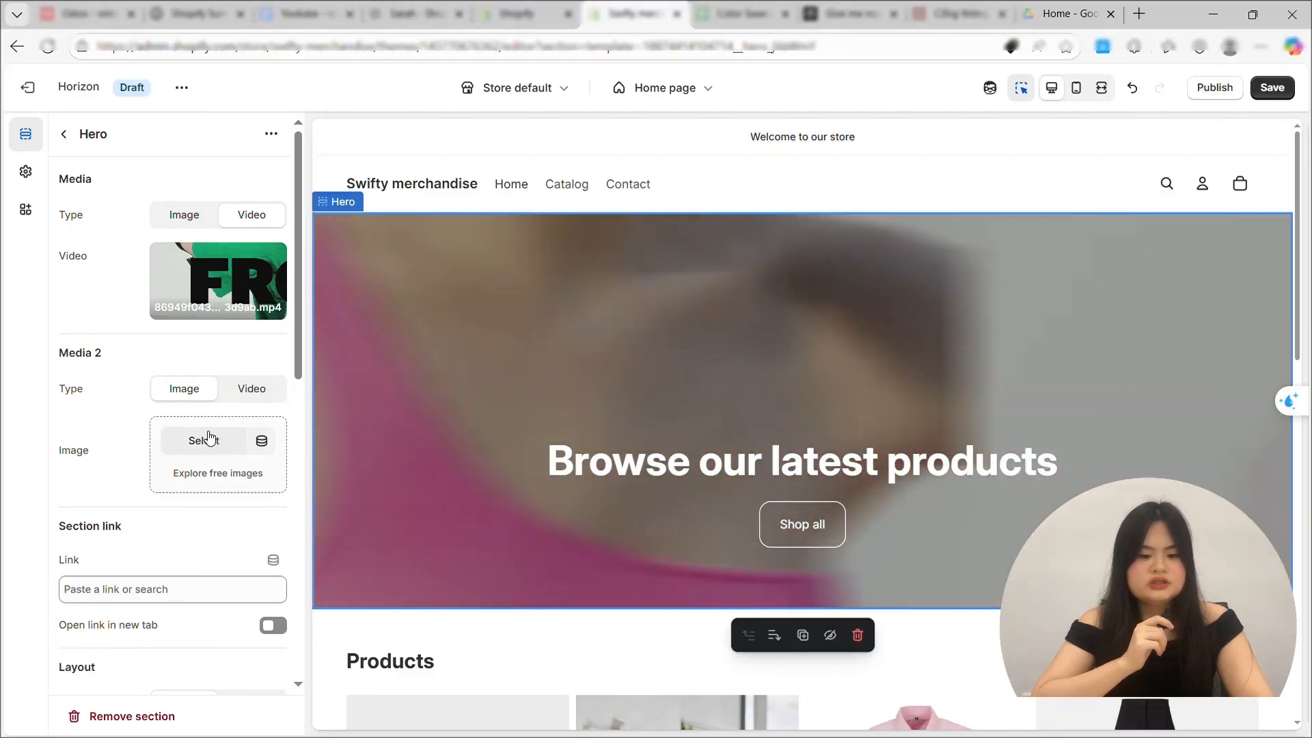
Open the image generator for the Hero section's Media 2 image.
click(208, 439)
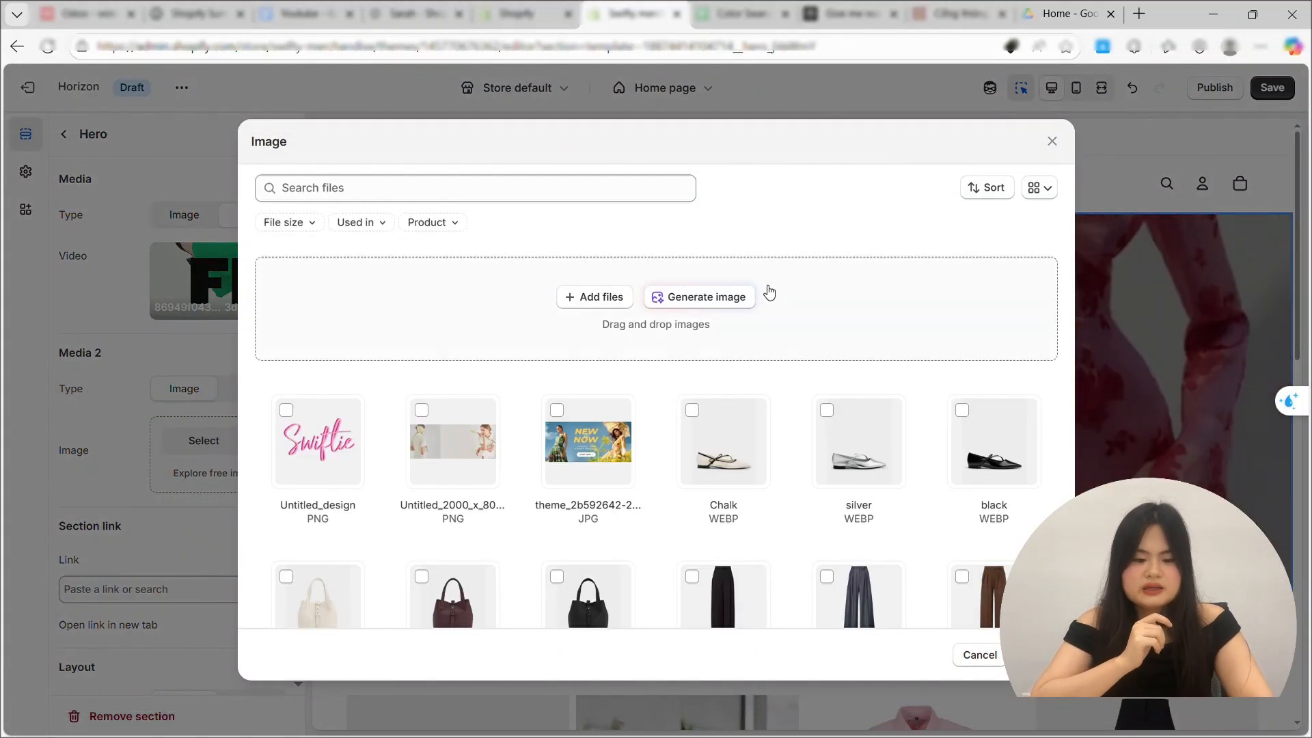
click(742, 298)
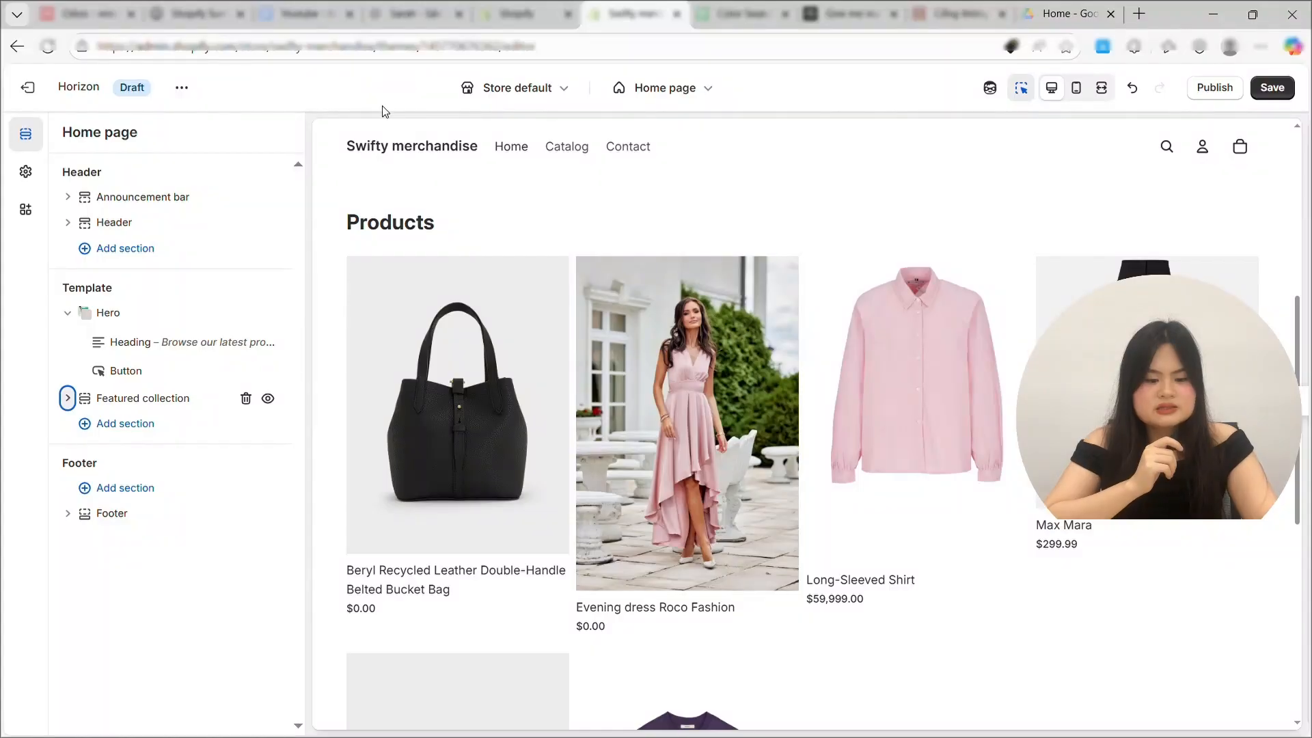
Expand the Featured collection section and view the actions available for its Collection title block.
click(67, 398)
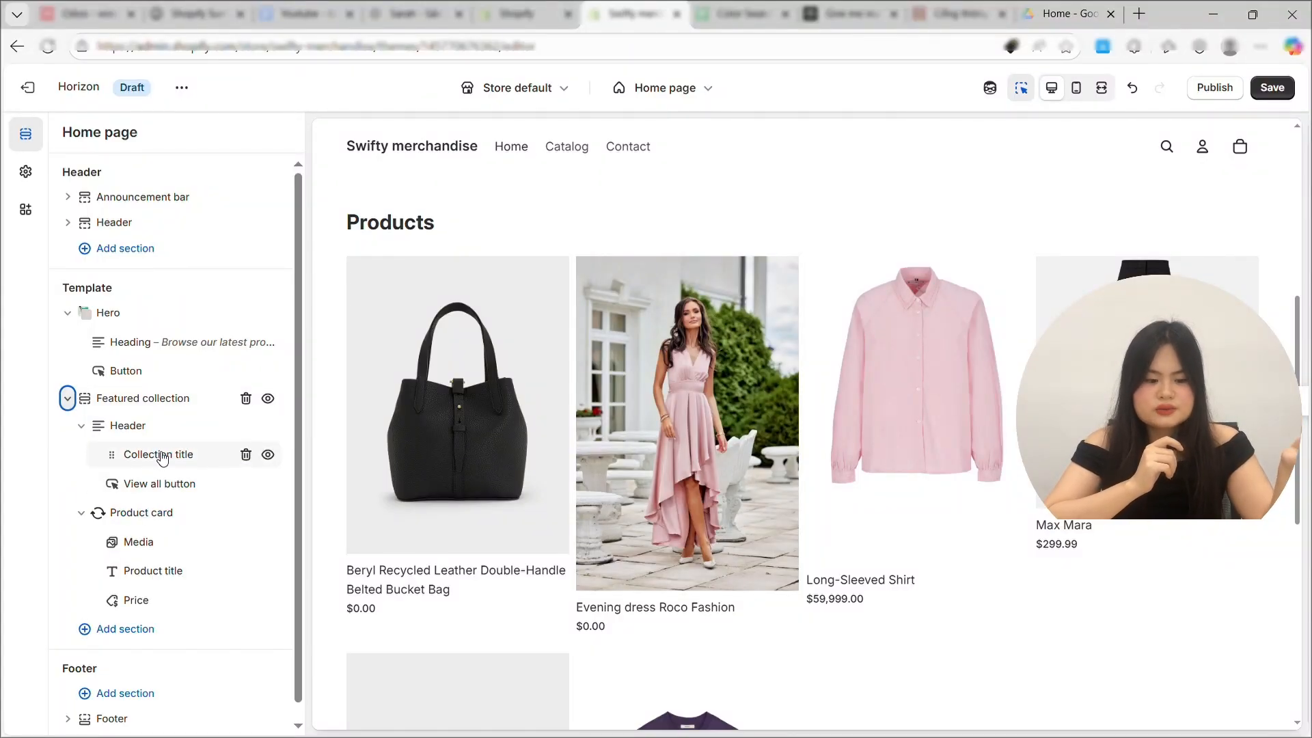
click(141, 457)
right_click(152, 454)
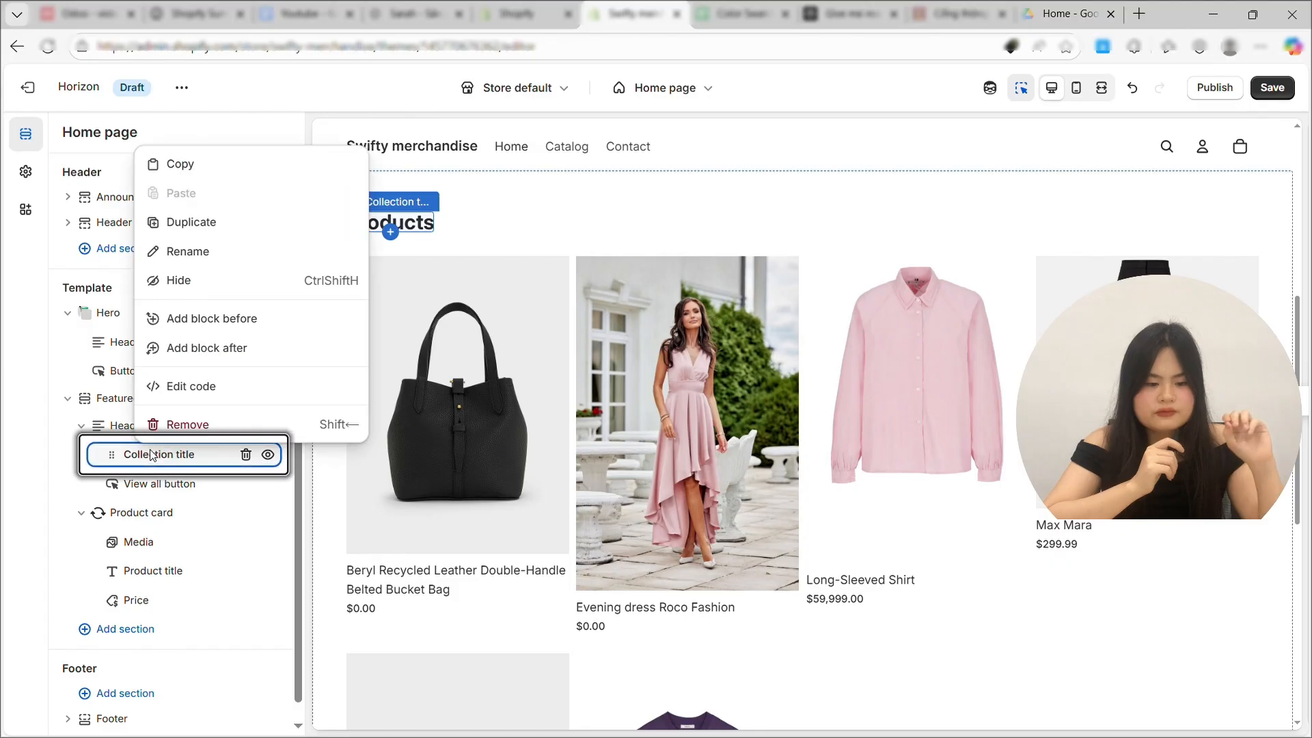
click(176, 473)
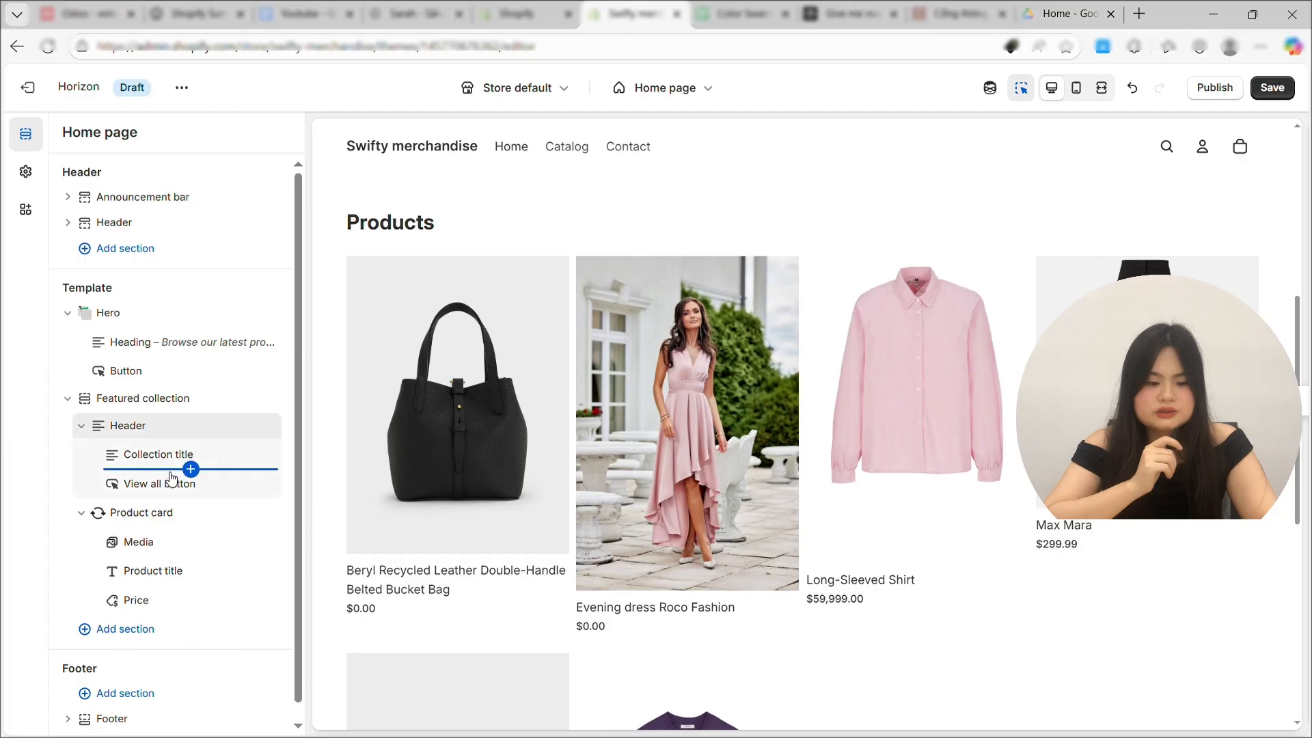
Try to generate a block from the suggestion "A heading with an animated glowing effect" between the Collection title and View all button.
click(191, 469)
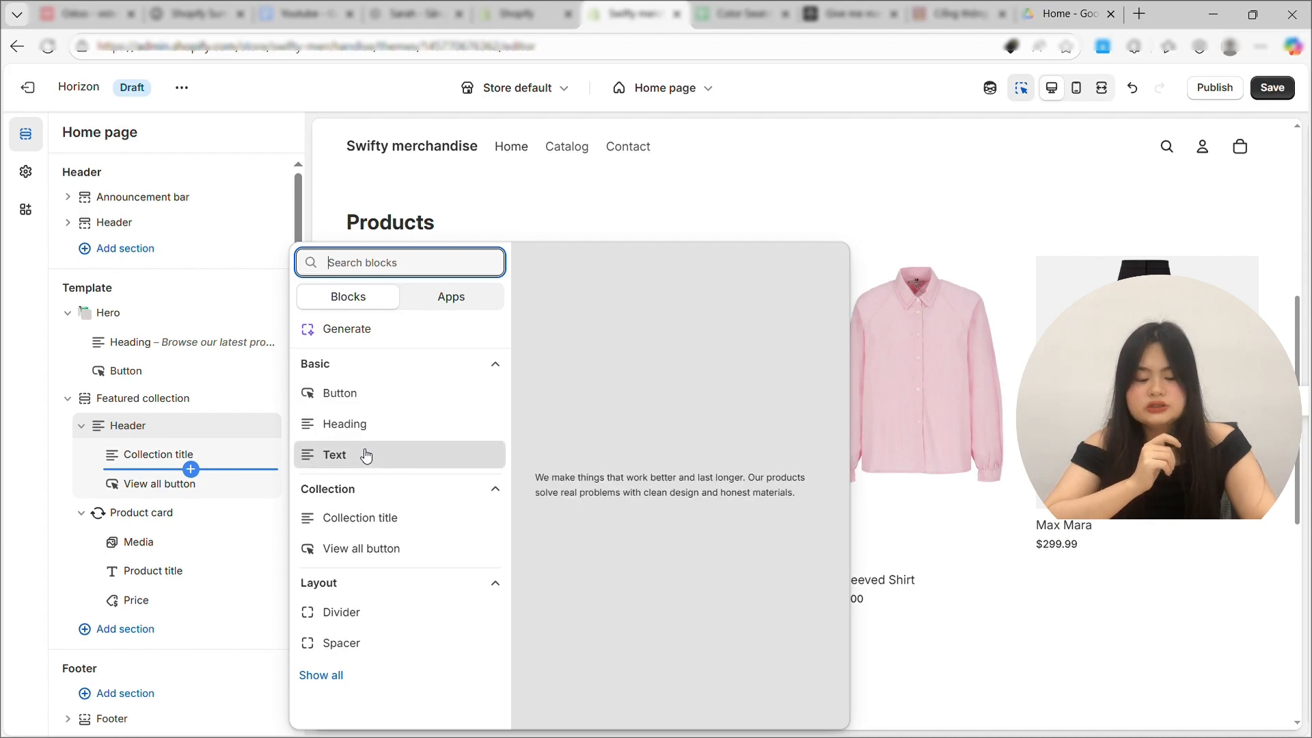
click(321, 329)
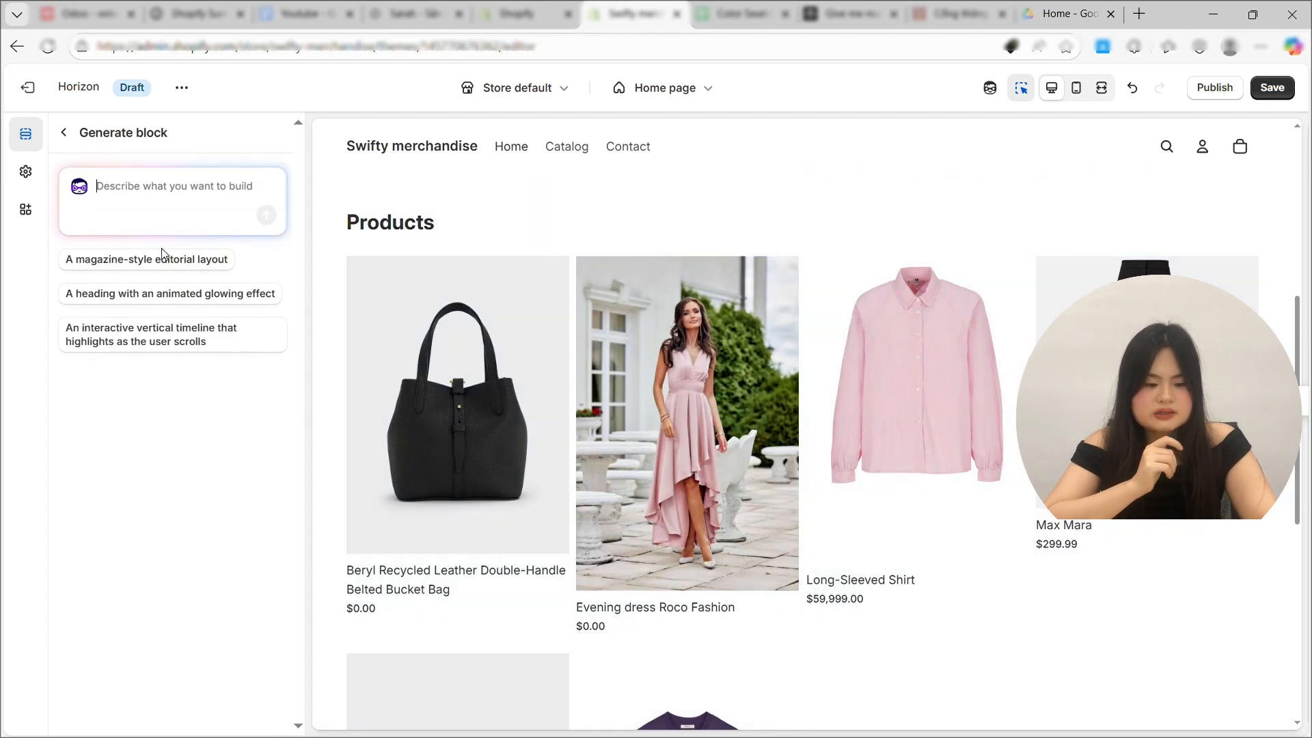
click(198, 295)
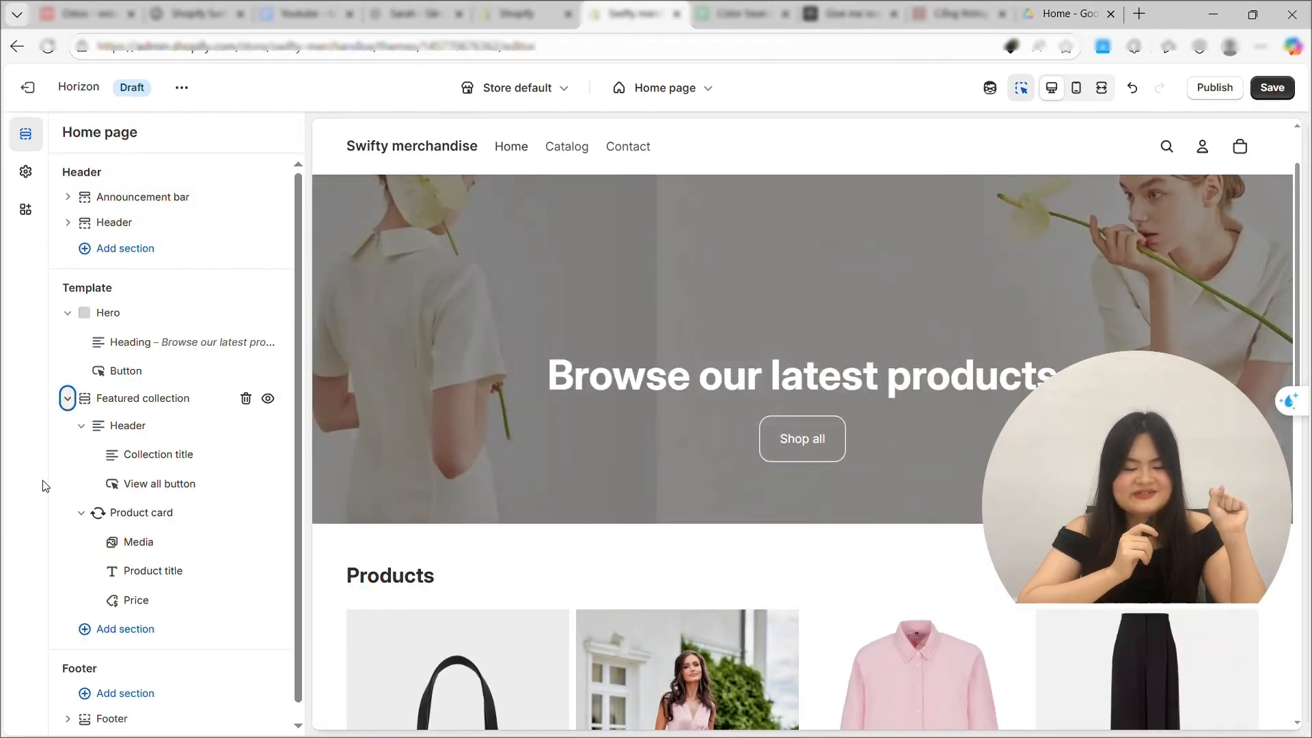
Examine the blocks available for the Featured collection header and the sections that can be added to the home page template.
click(191, 469)
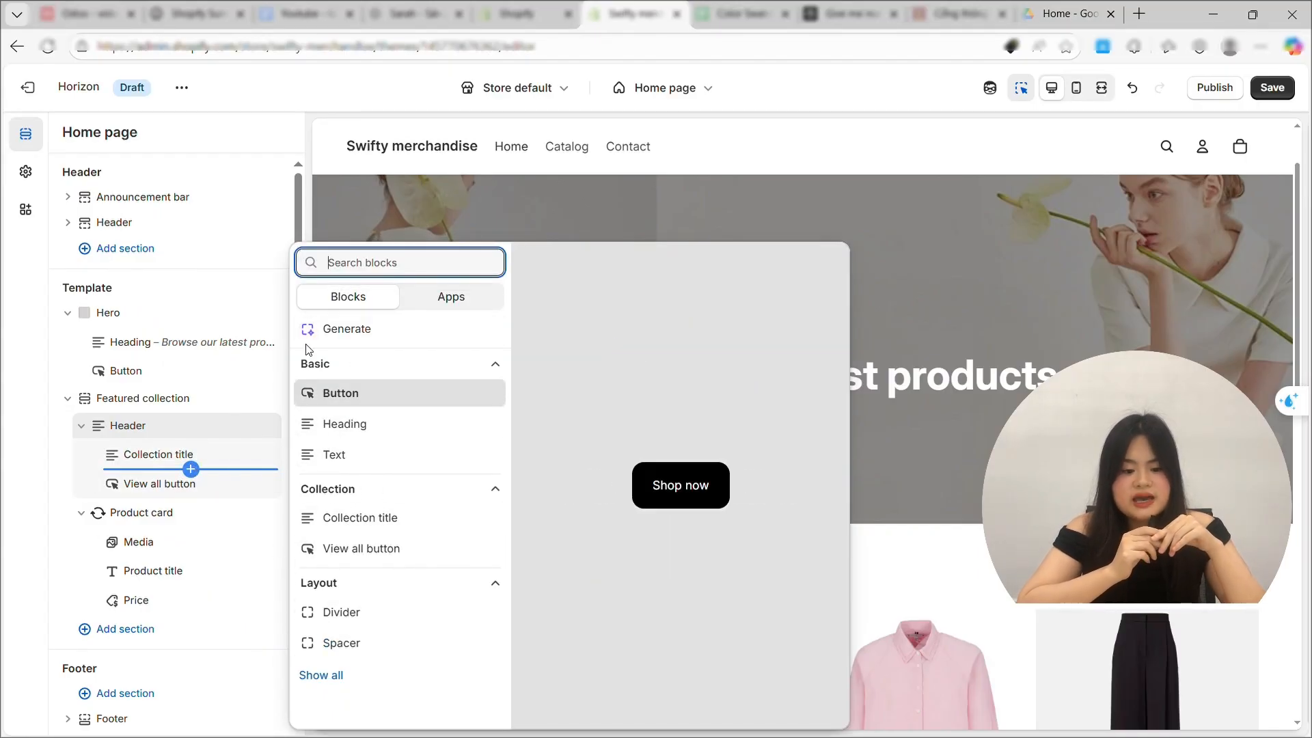
click(162, 323)
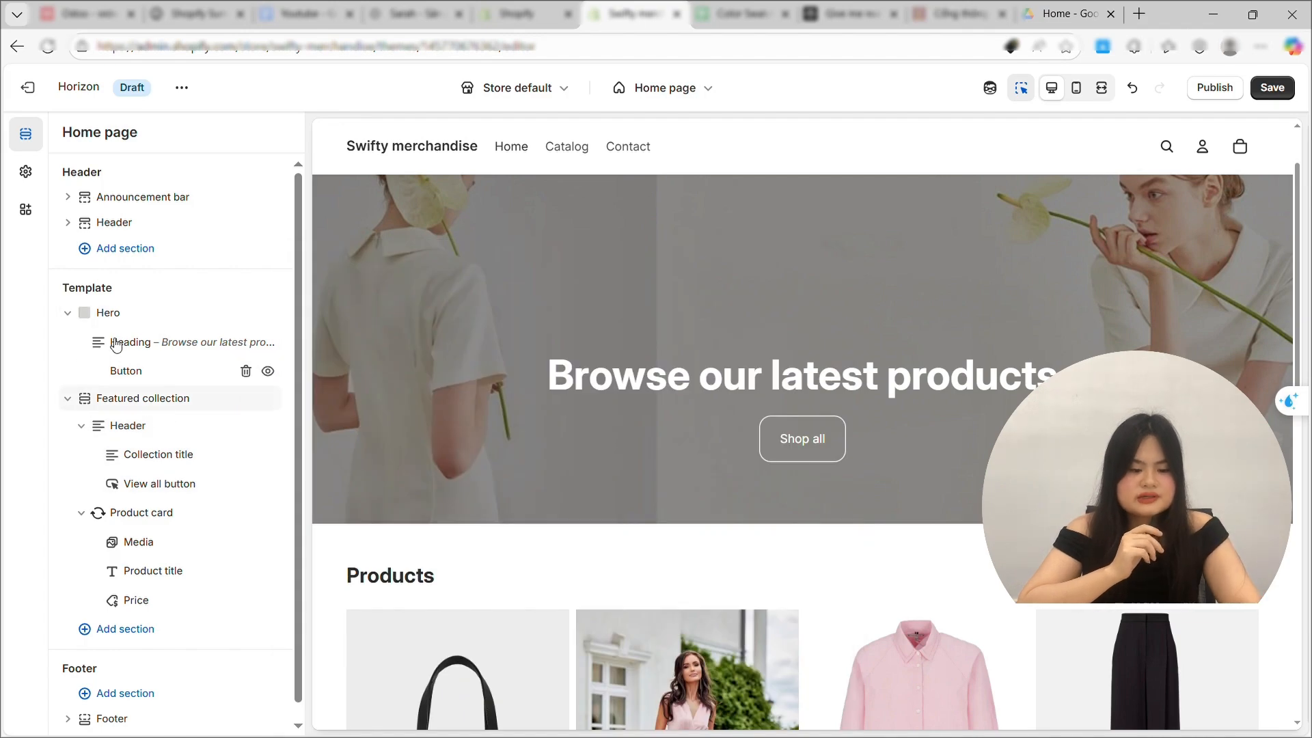
click(138, 630)
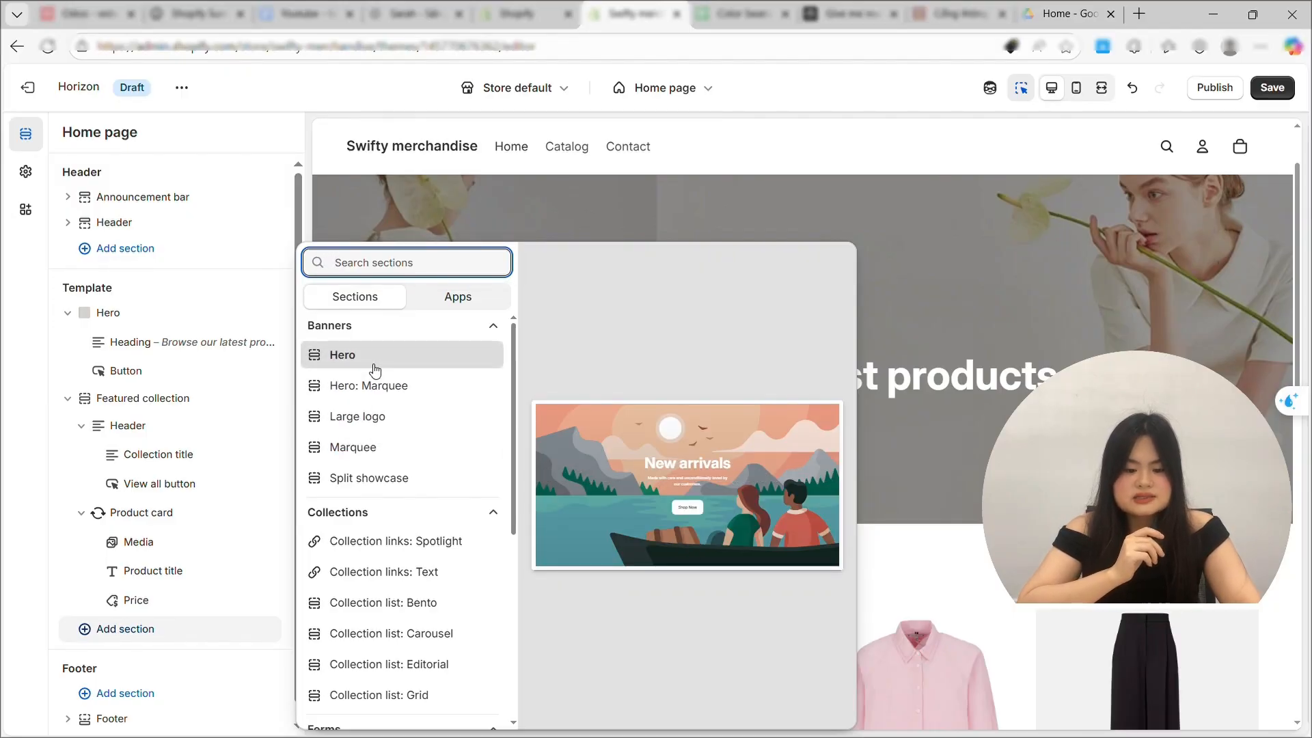
scroll(396, 543, down, 5)
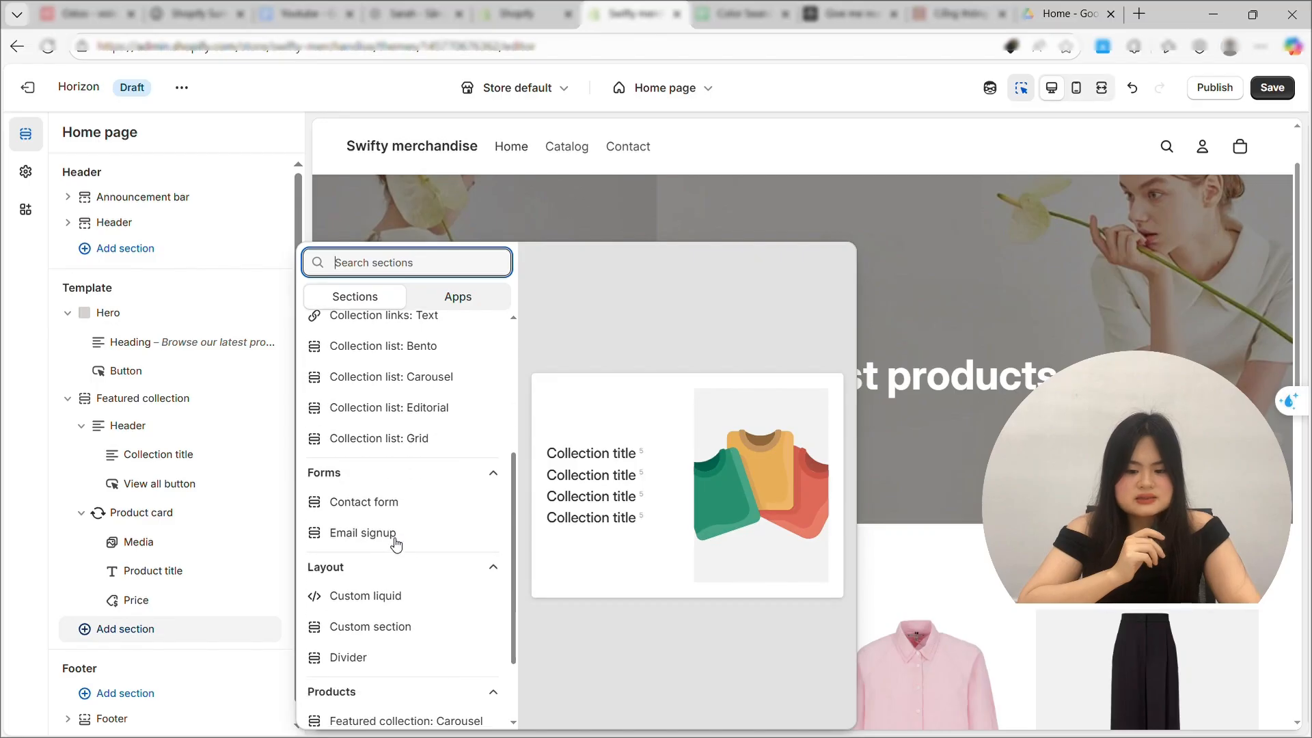
scroll(395, 637, up, 5)
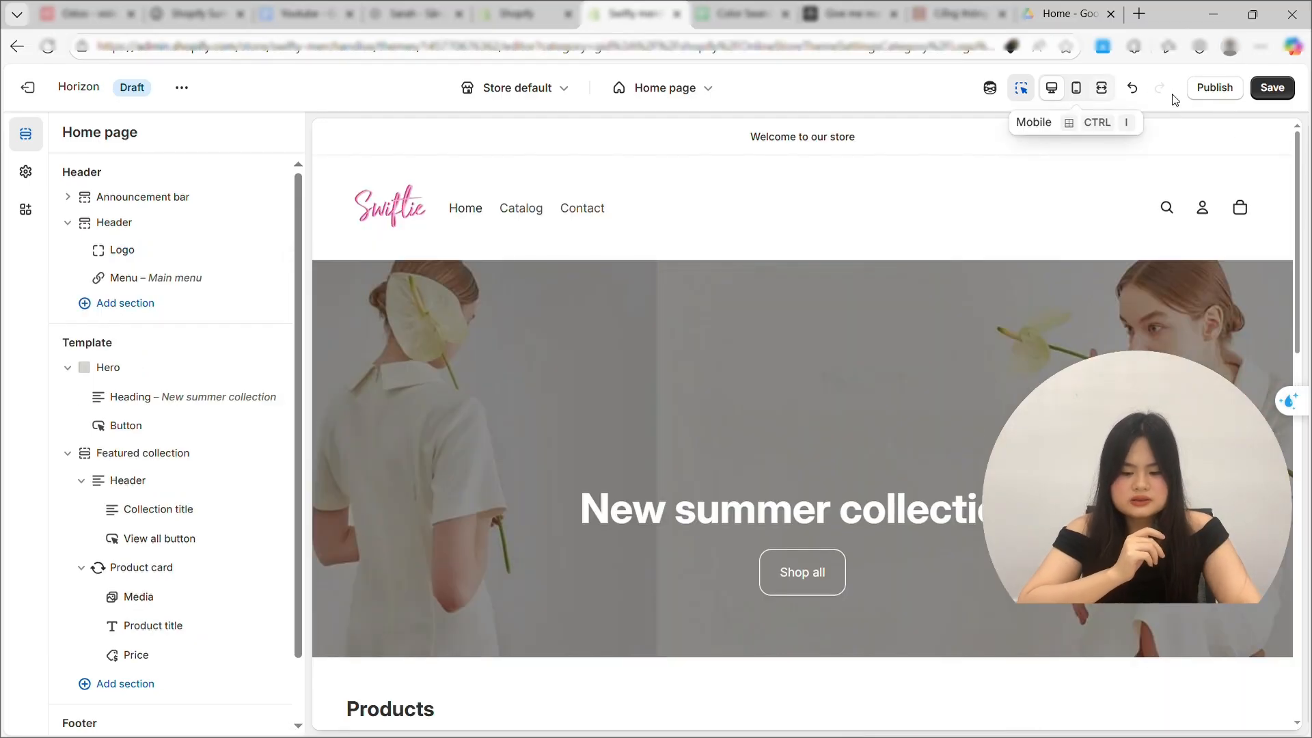
Preview the home page in mobile view from the header down to the footer.
click(1076, 87)
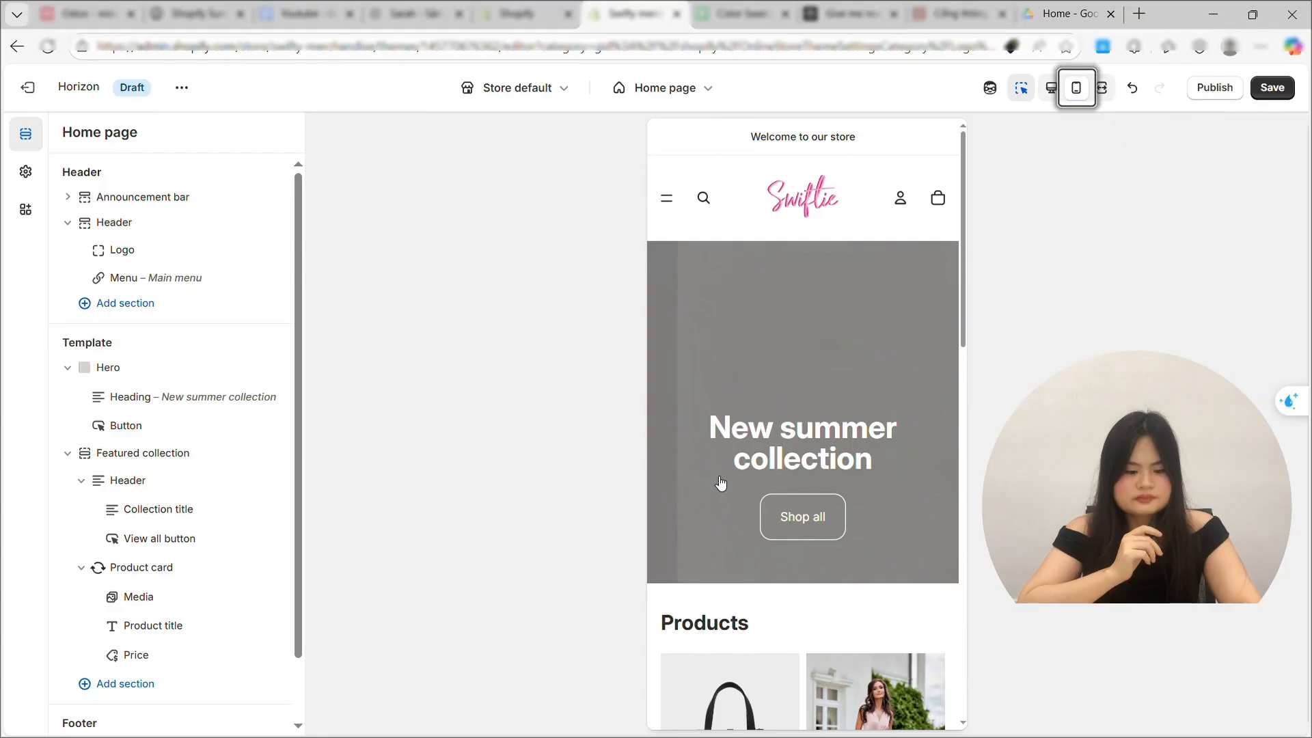
scroll(753, 507, down, 10)
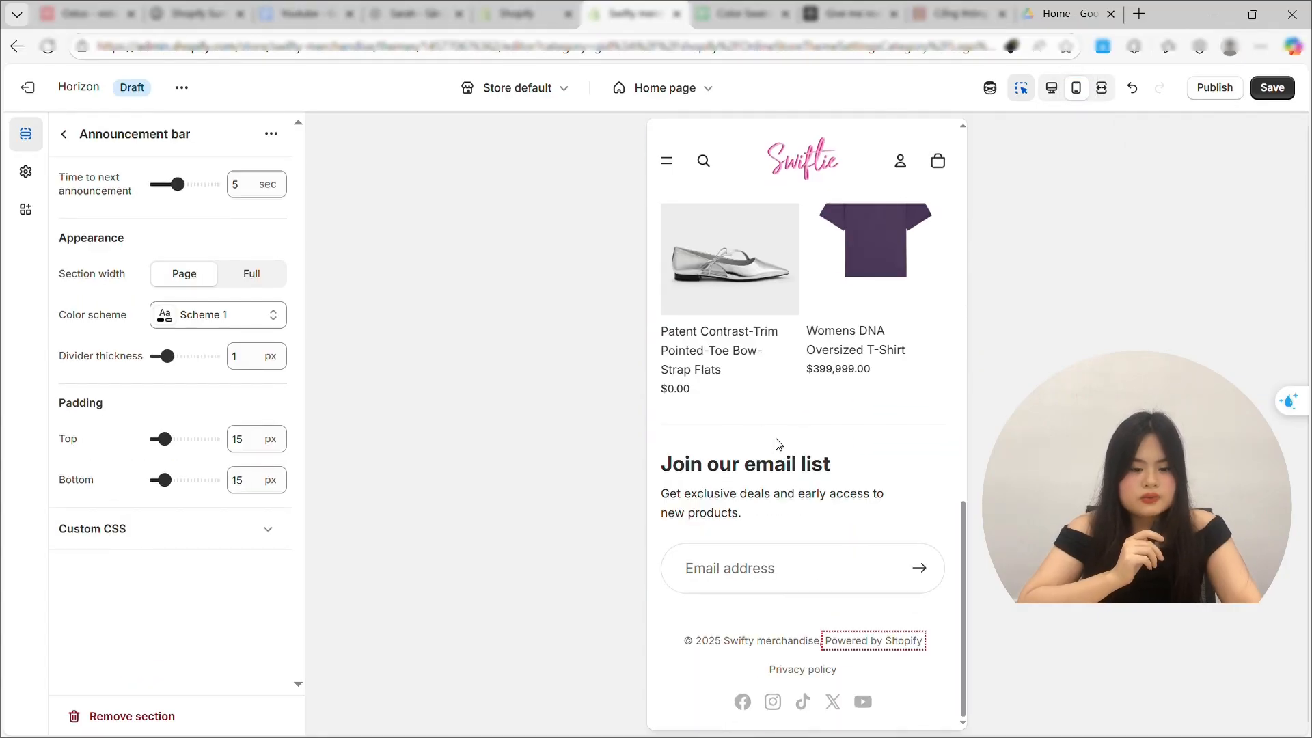
scroll(776, 437, up, 10)
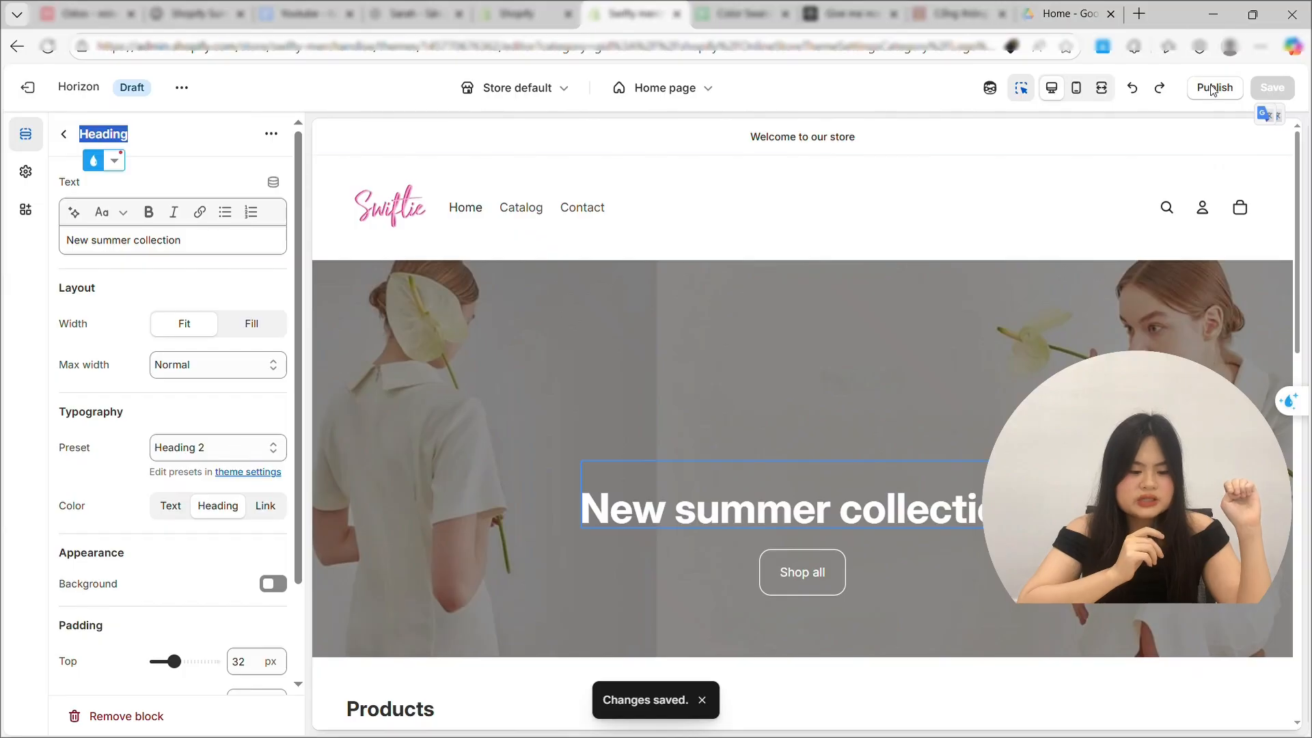
Publish the Horizon theme in place of the current Dawn theme.
click(1220, 89)
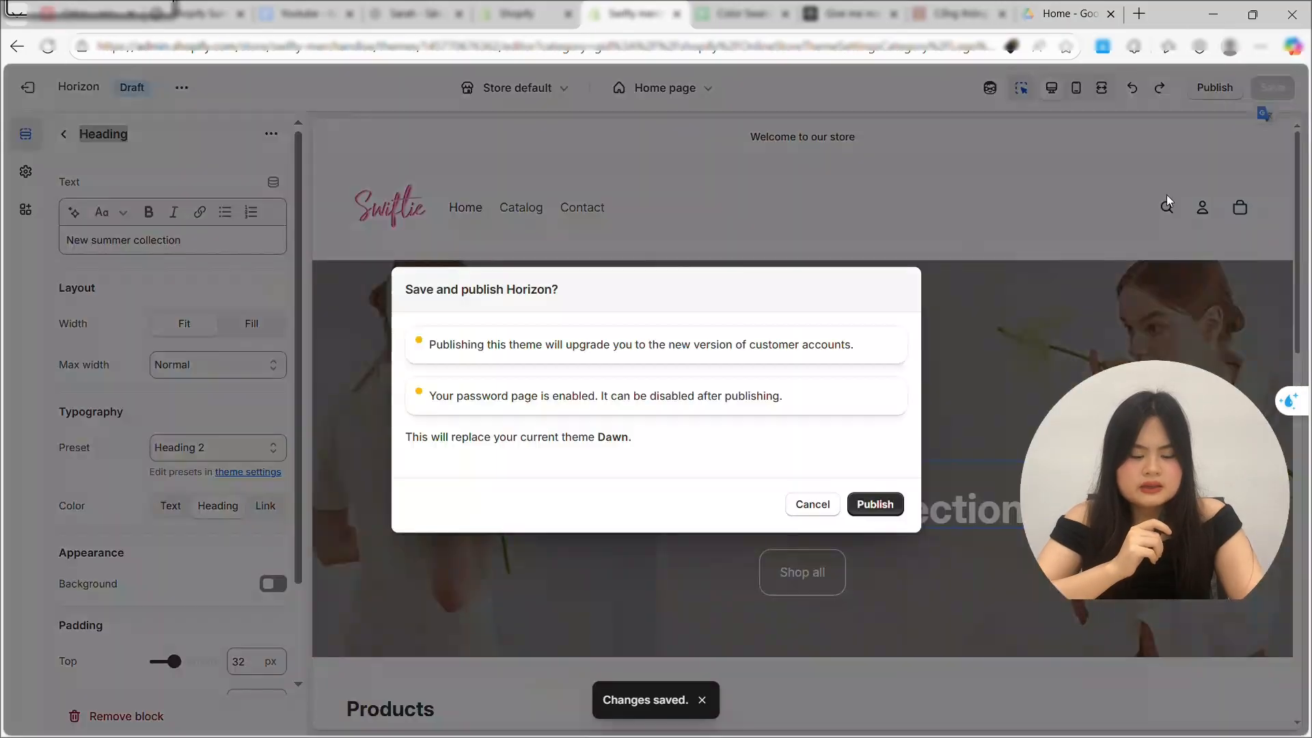
click(880, 507)
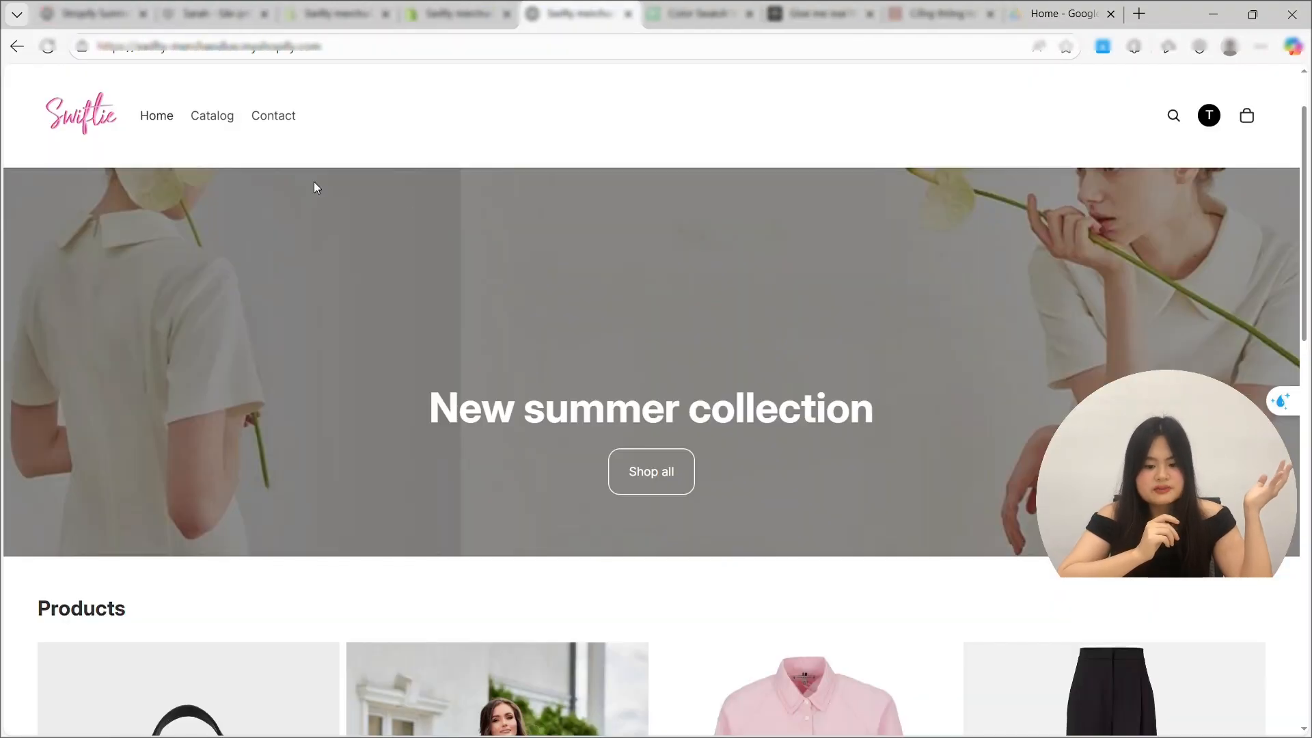
Preview the Black, Wineberry Red and Chalk variants of the Beryl Recycled Leather Double-Handle Belted Bucket Bag on the live storefront.
scroll(922, 591, down, 7)
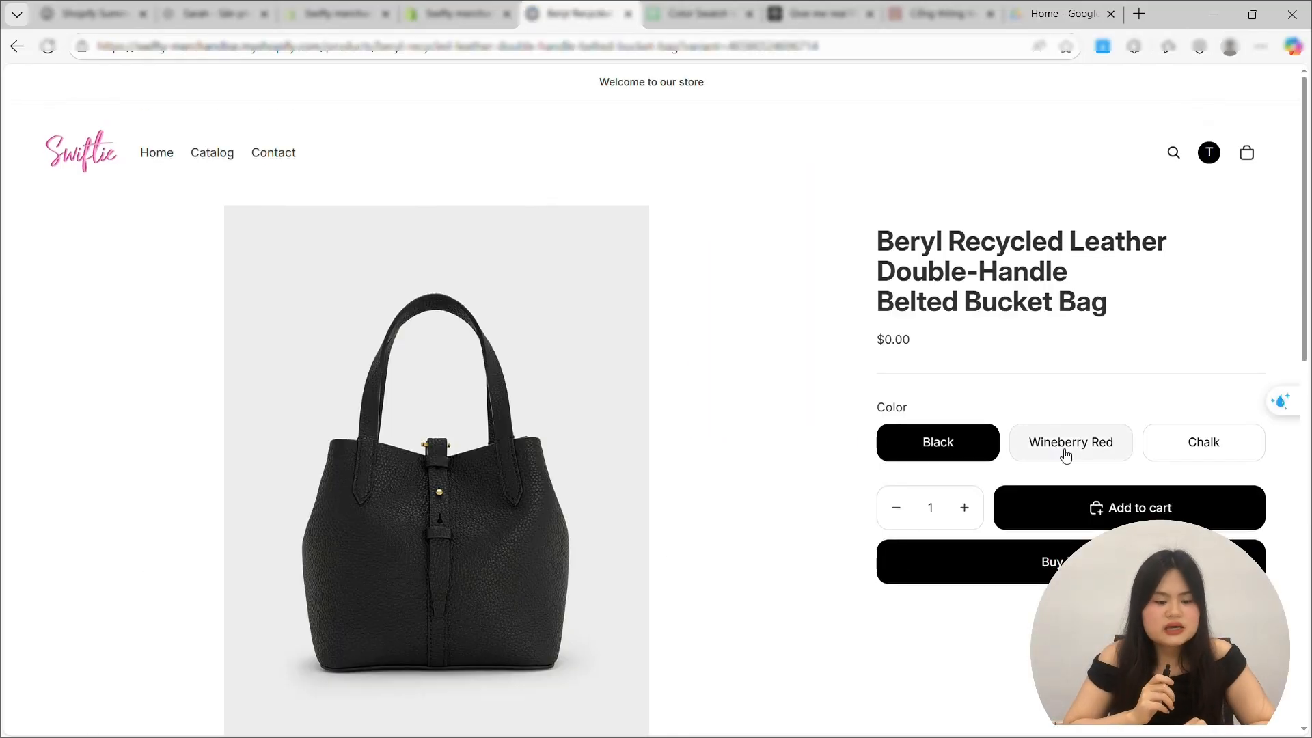
click(1063, 454)
click(1223, 453)
click(973, 445)
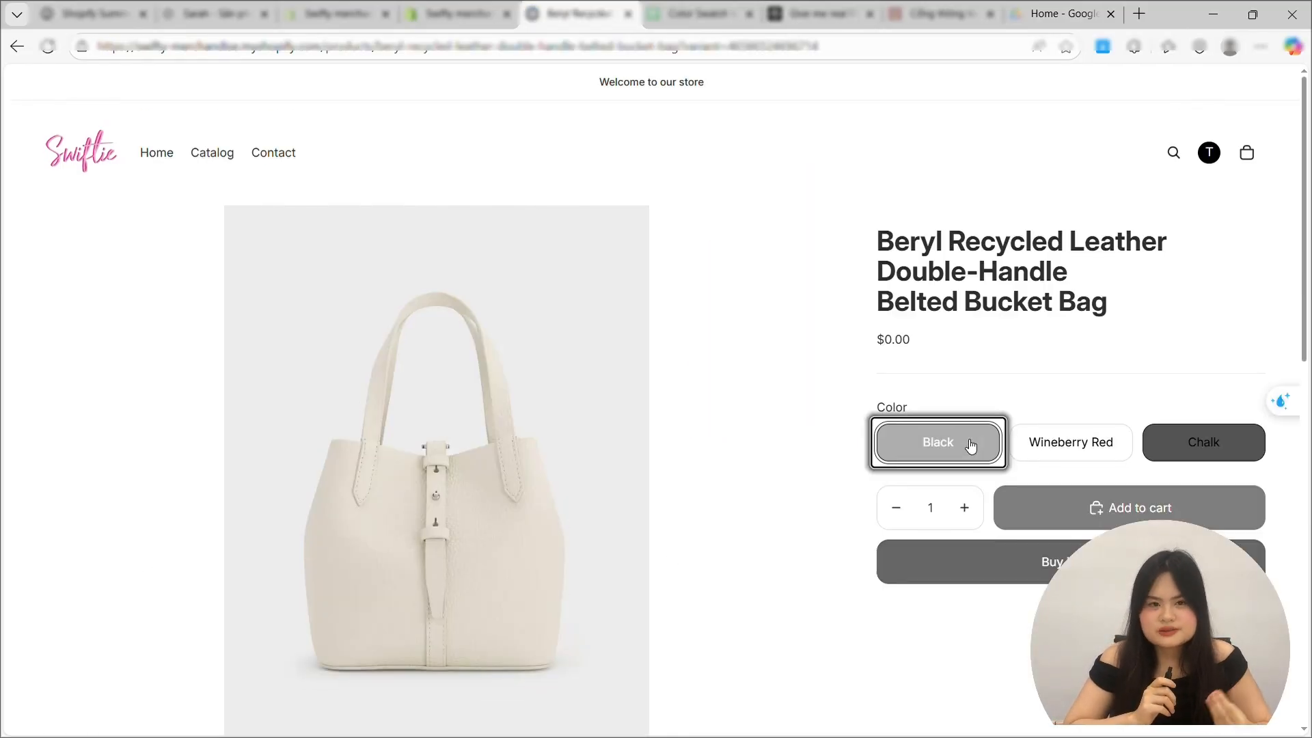
click(1059, 444)
click(1214, 444)
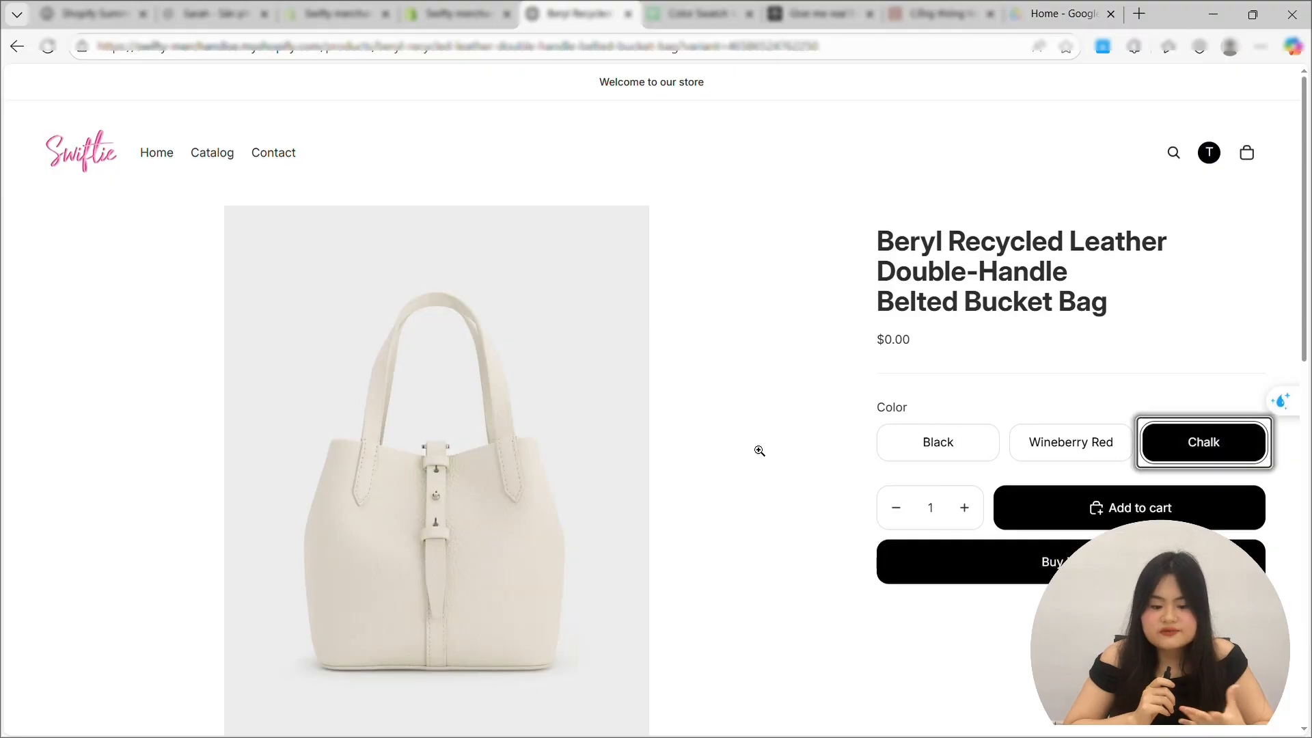
Open the Long-Sleeved Shirt from the bag's recommended products and preview its Blue, White and Yellow variants.
scroll(759, 448, down, 5)
scroll(758, 448, up, 5)
scroll(919, 415, down, 5)
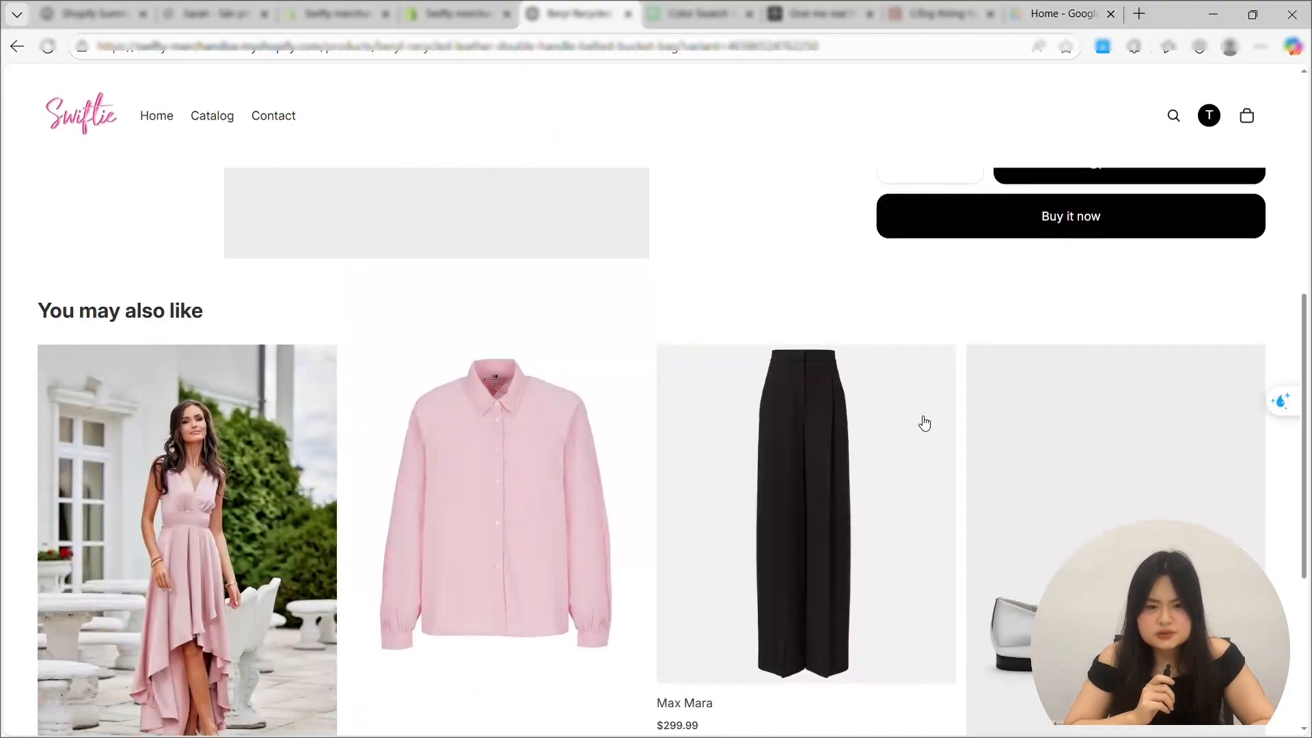
scroll(619, 561, down, 3)
click(512, 520)
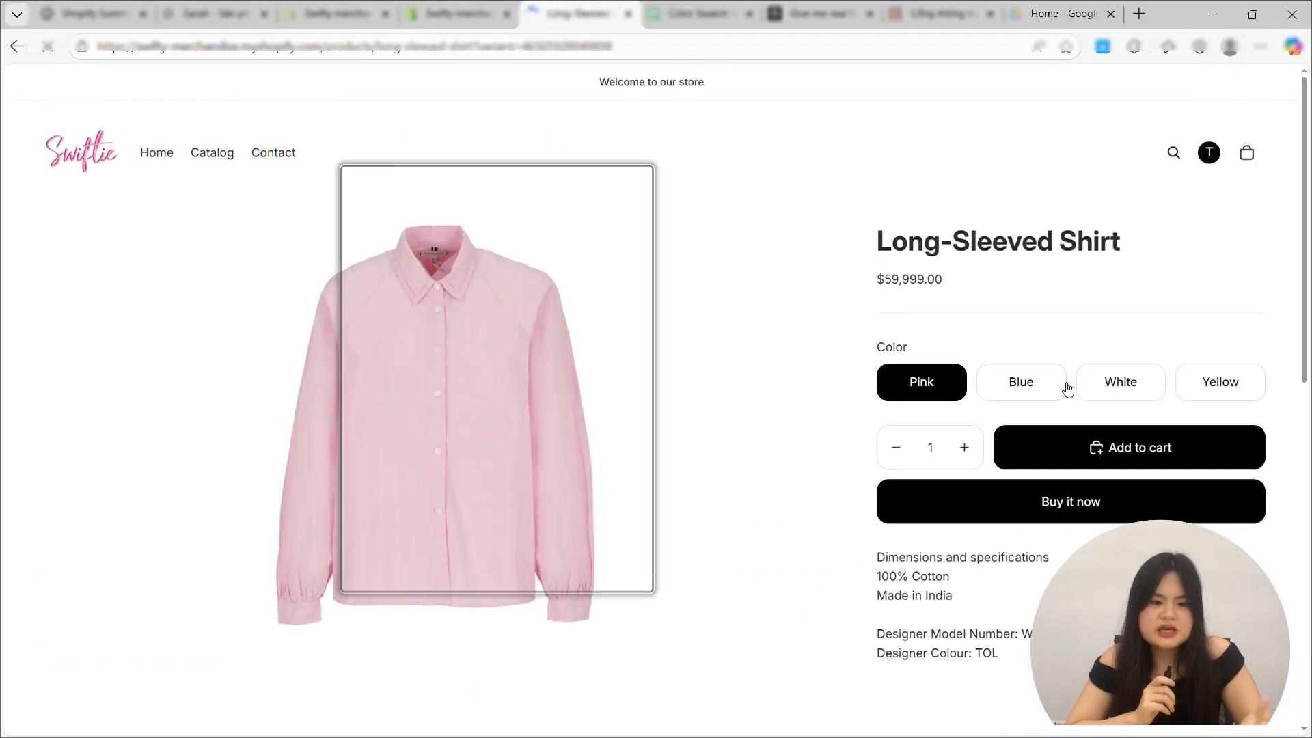
click(1044, 383)
click(1139, 381)
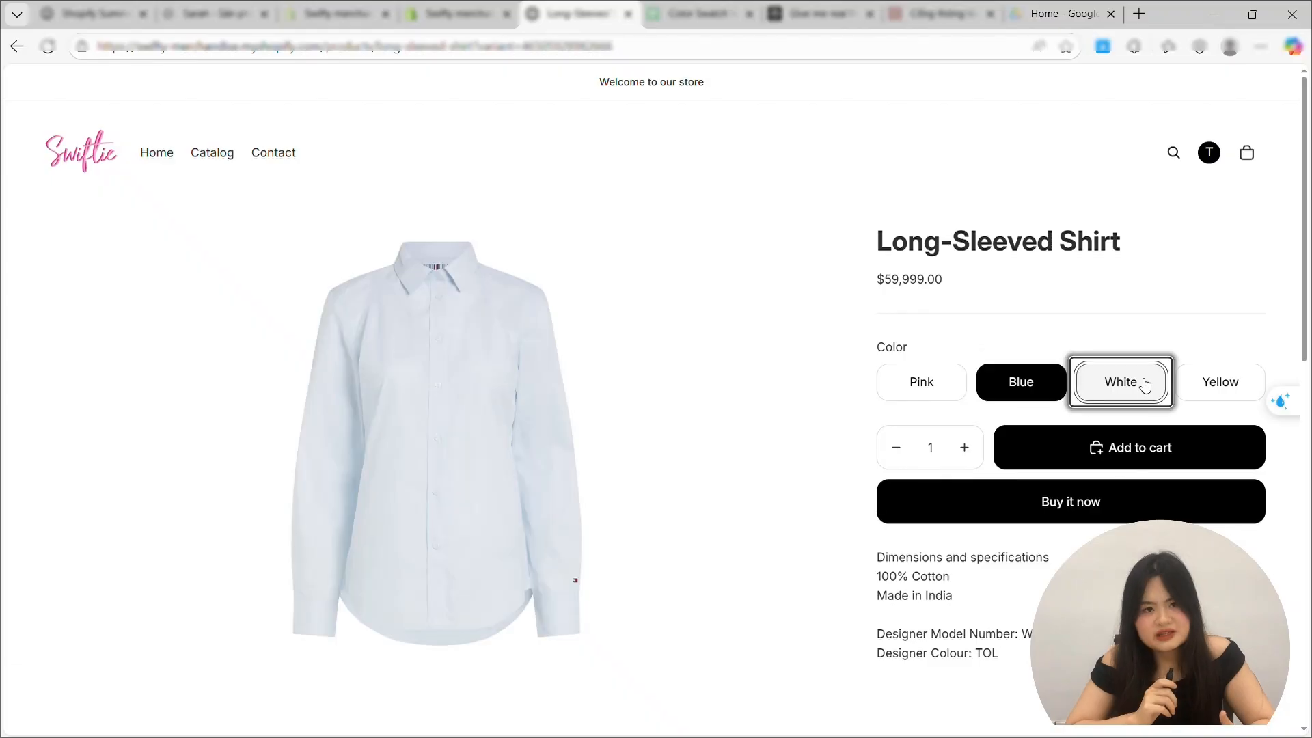
click(1214, 388)
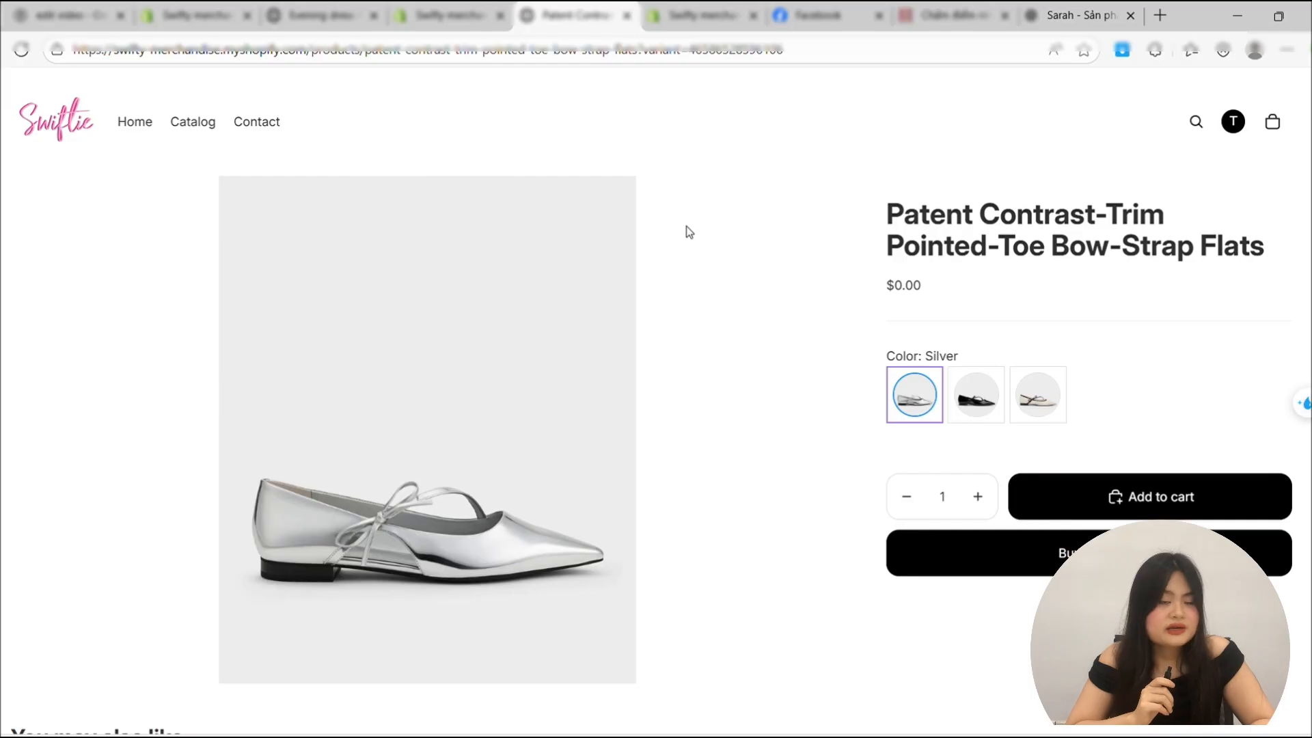
Preview the Black and Chalk image swatches of the Patent Contrast-Trim Pointed-Toe Bow-Strap Flats.
click(978, 403)
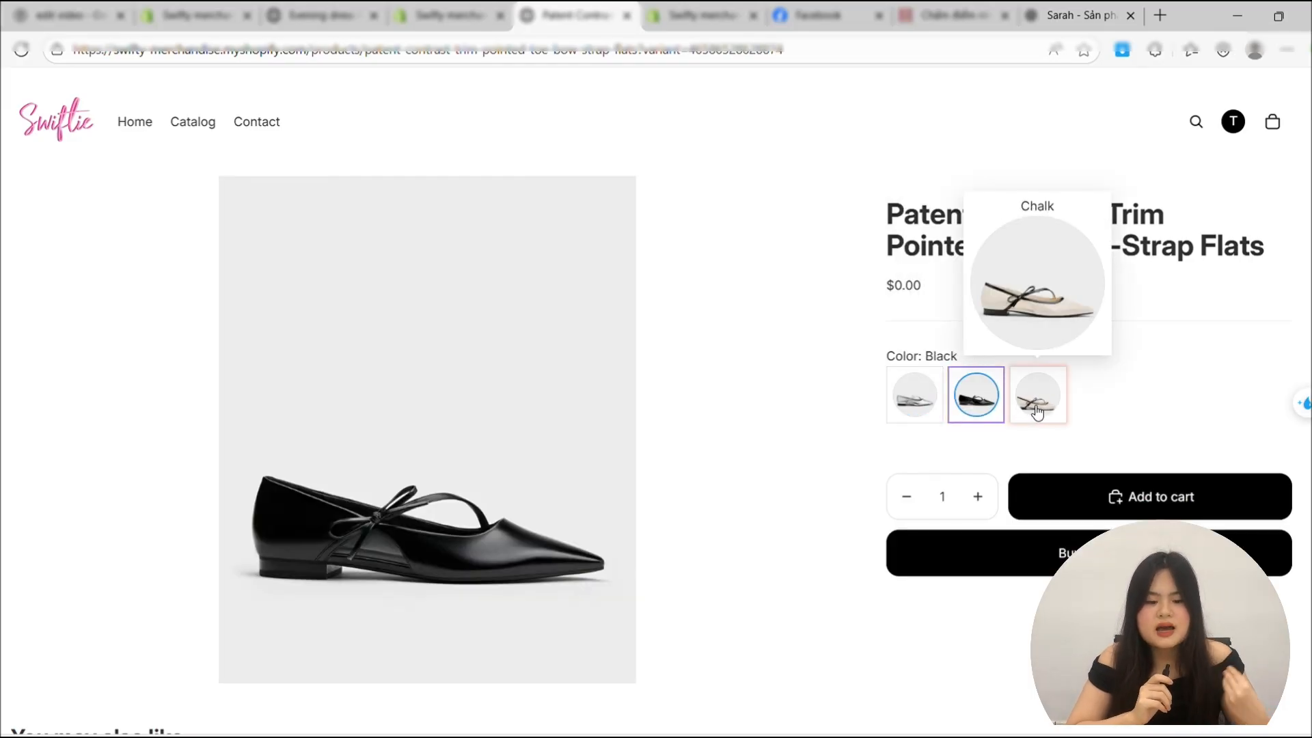
click(1037, 411)
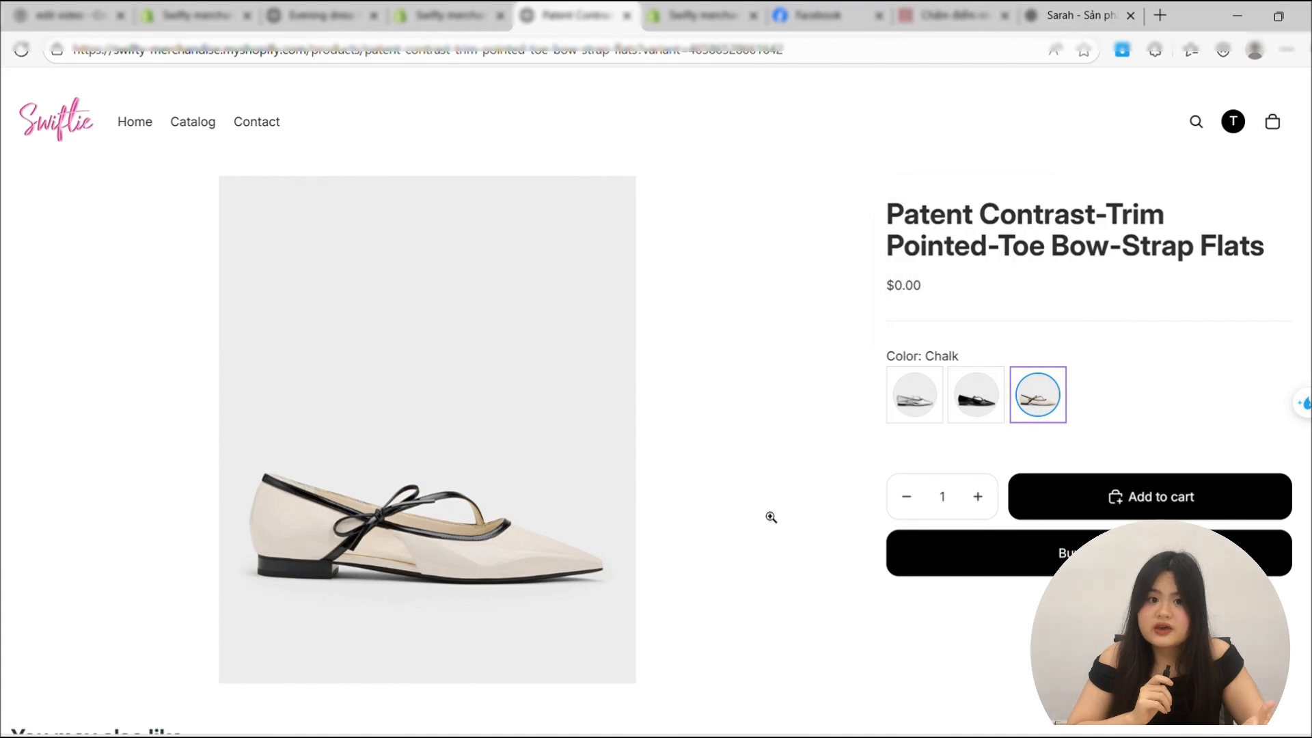
Open the Beryl Recycled Leather bag from the flats' recommended products and preview its Wineberry Red and Chalk image swatches.
scroll(771, 517, down, 8)
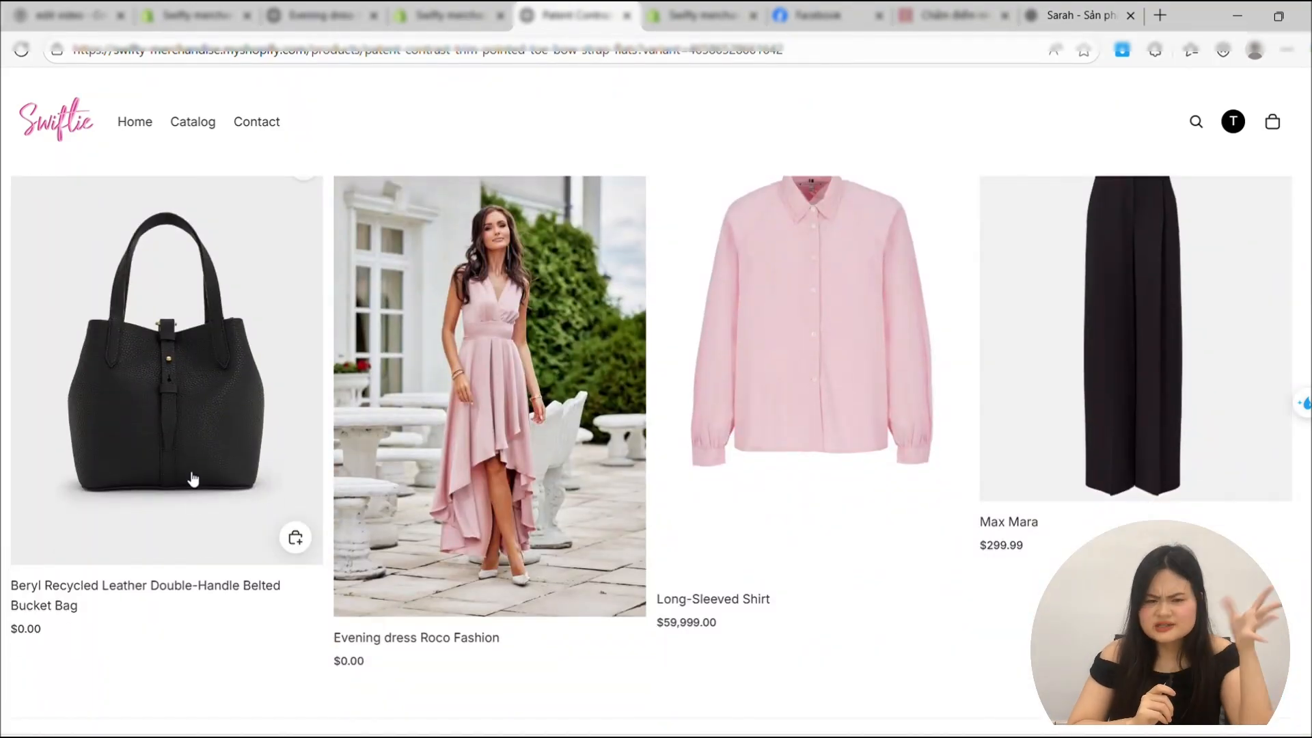
click(195, 594)
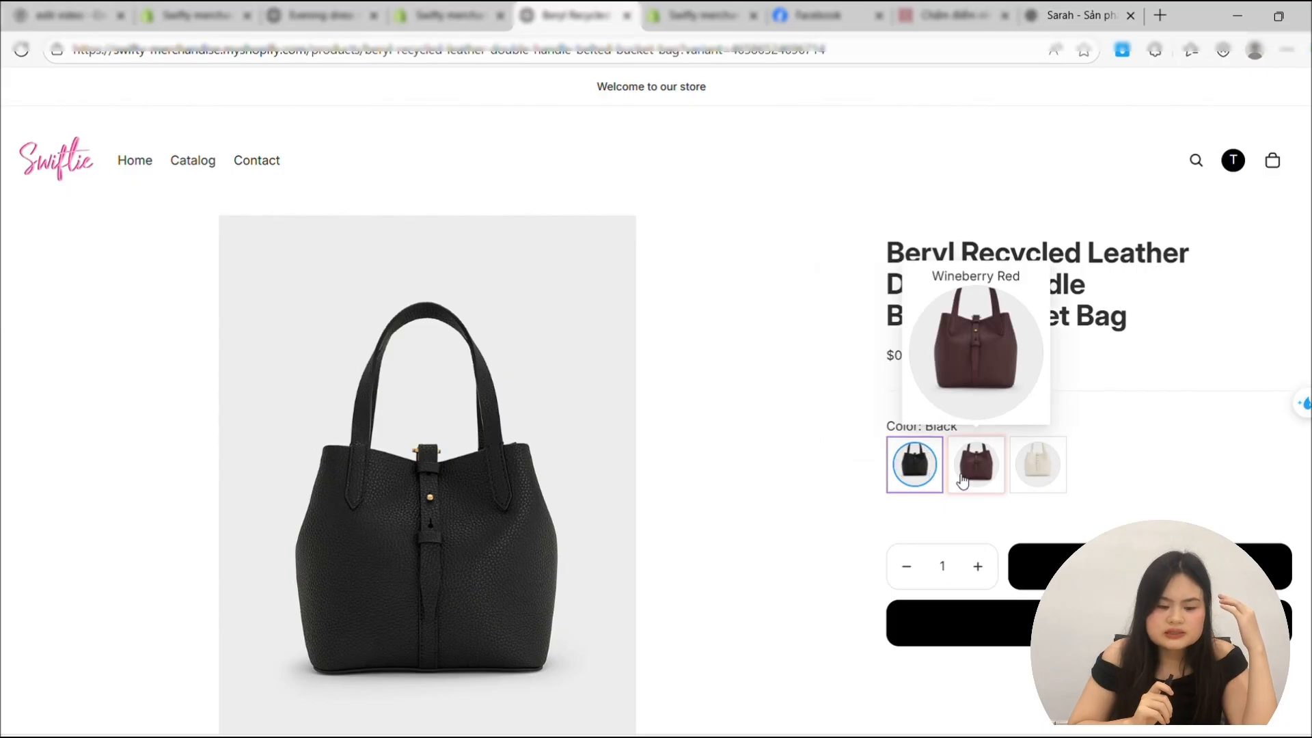
click(966, 478)
click(1052, 473)
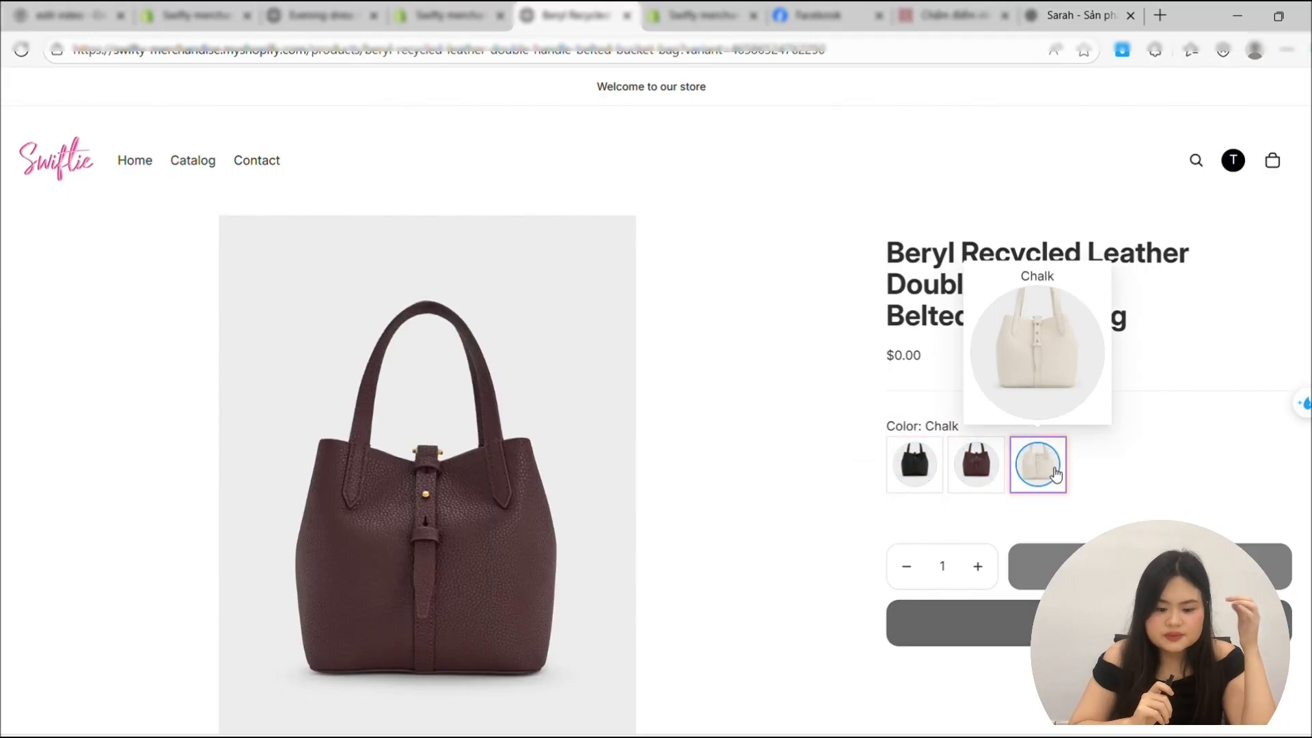
Preview the Black image swatch of the Beryl Recycled Leather Double-Handle Belted Bucket Bag on the live storefront.
click(929, 481)
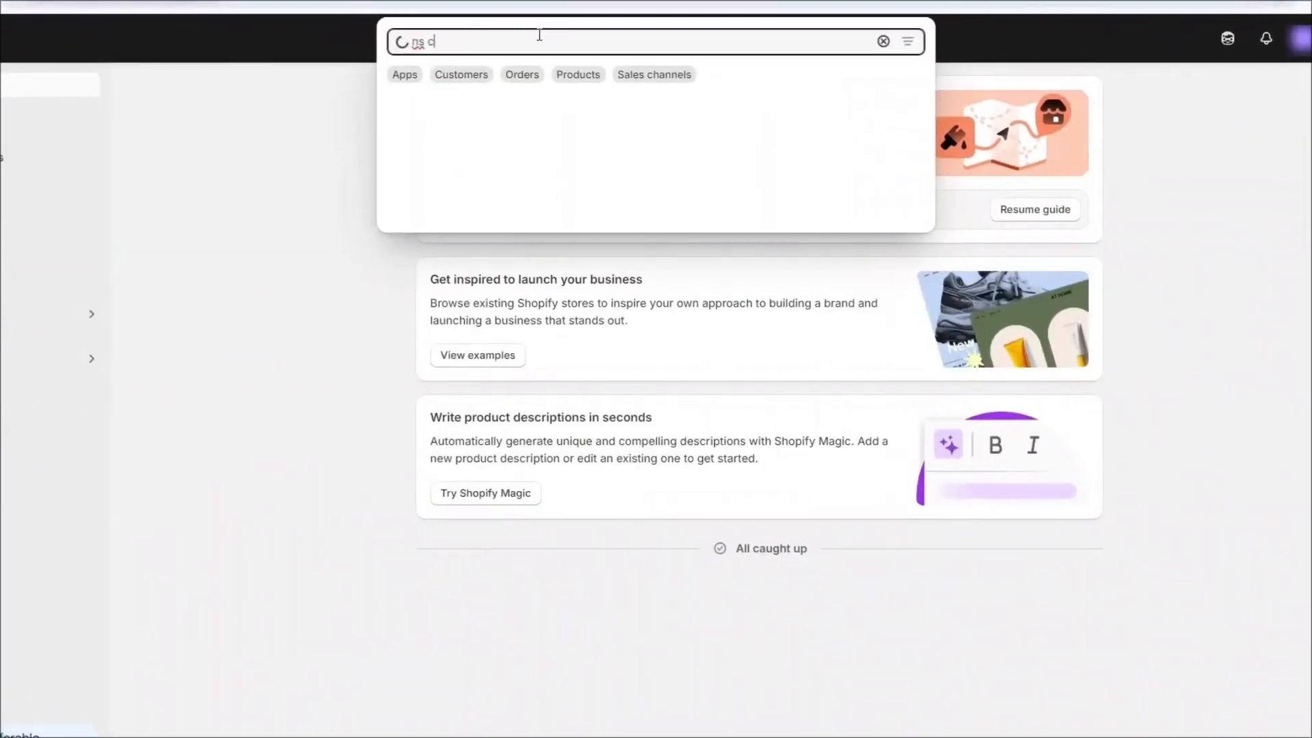
Search the Shopify App Store from the Shopify admin for "ns color swatch variant images".
text(color swat)
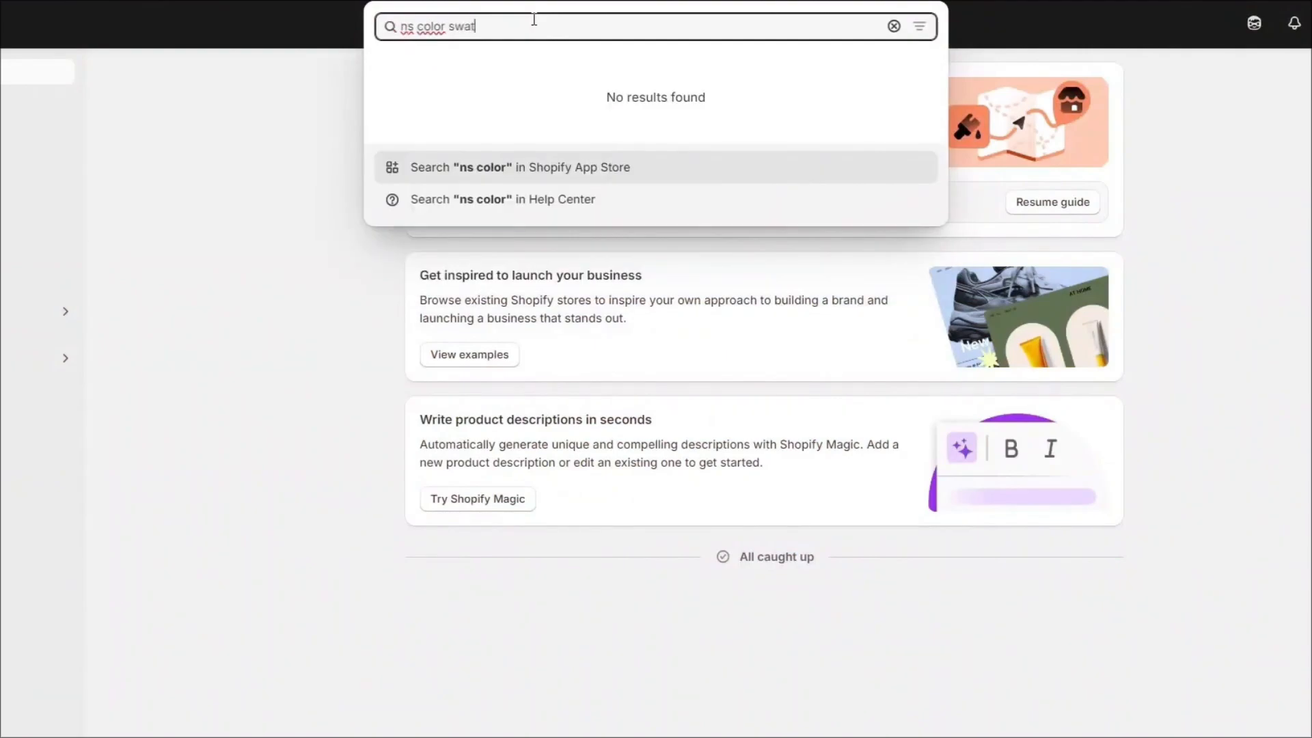
text(ch variant )
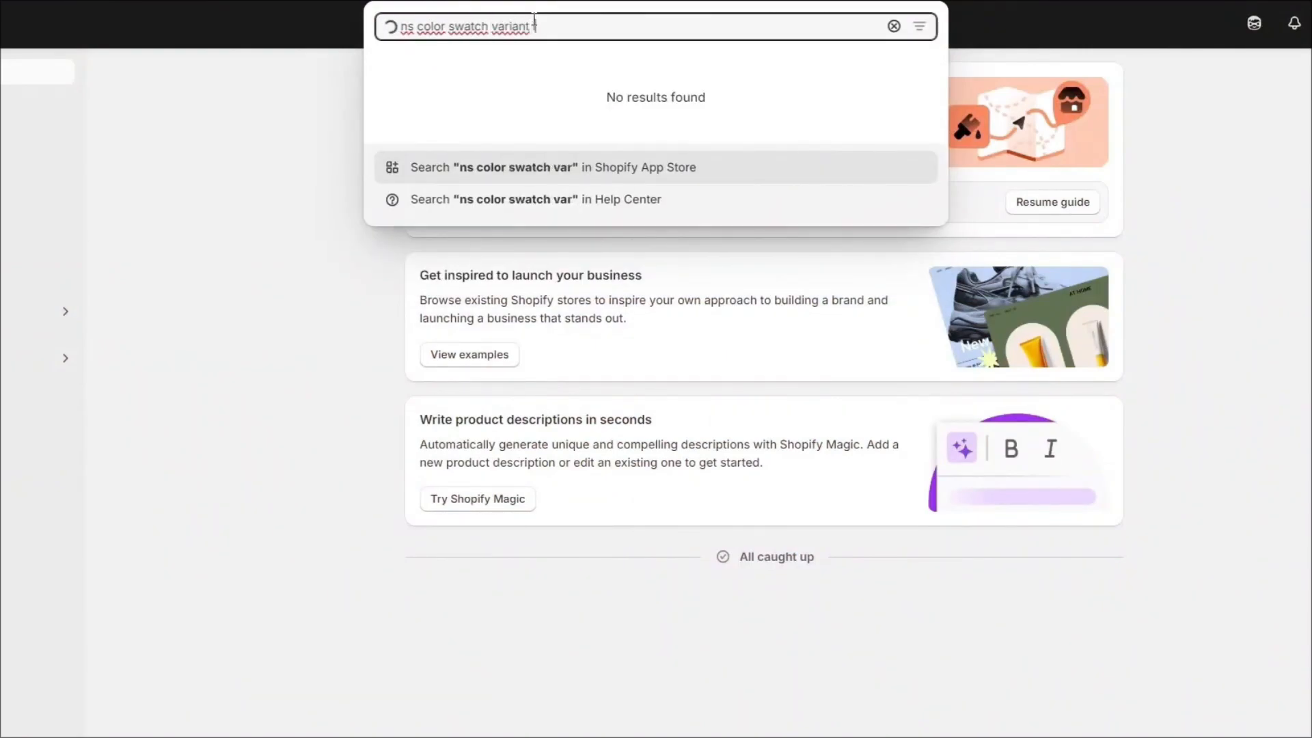
text(images)
key(Return)
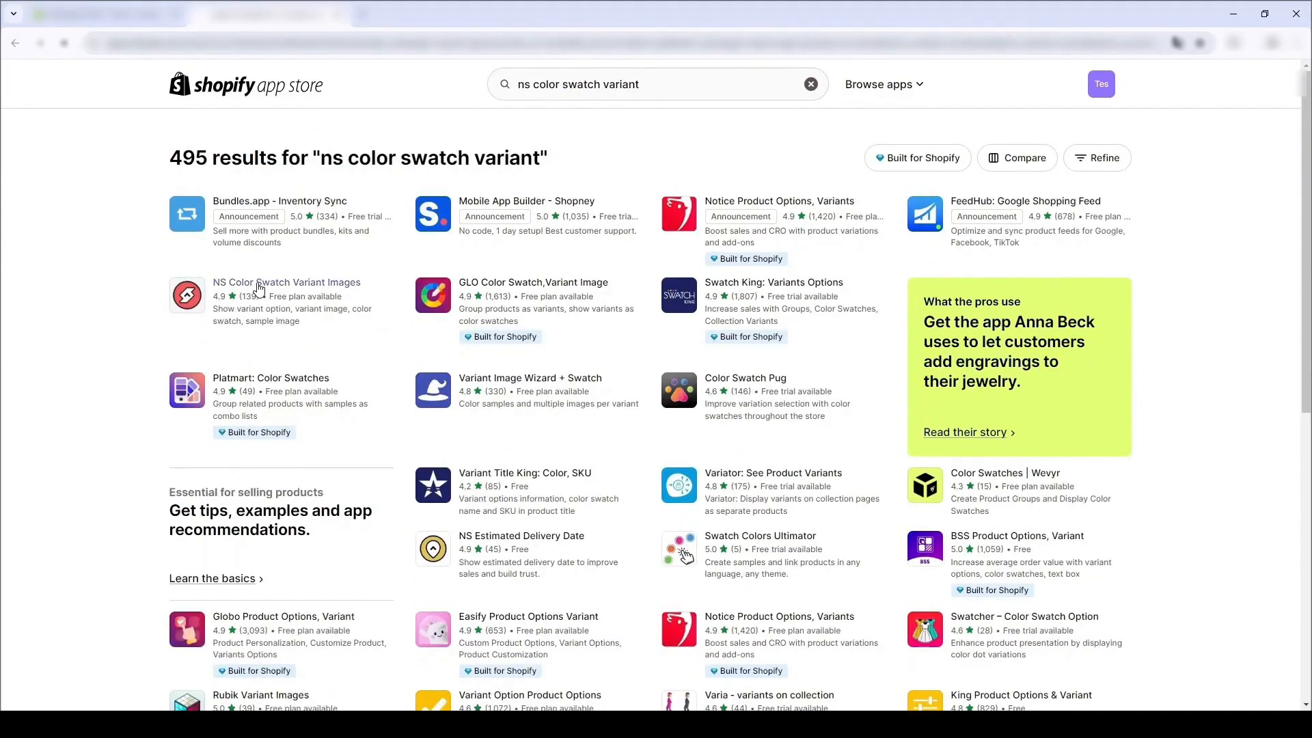
Open the NS Color Swatch Variant Images listing and install the app on the store.
click(259, 290)
click(303, 405)
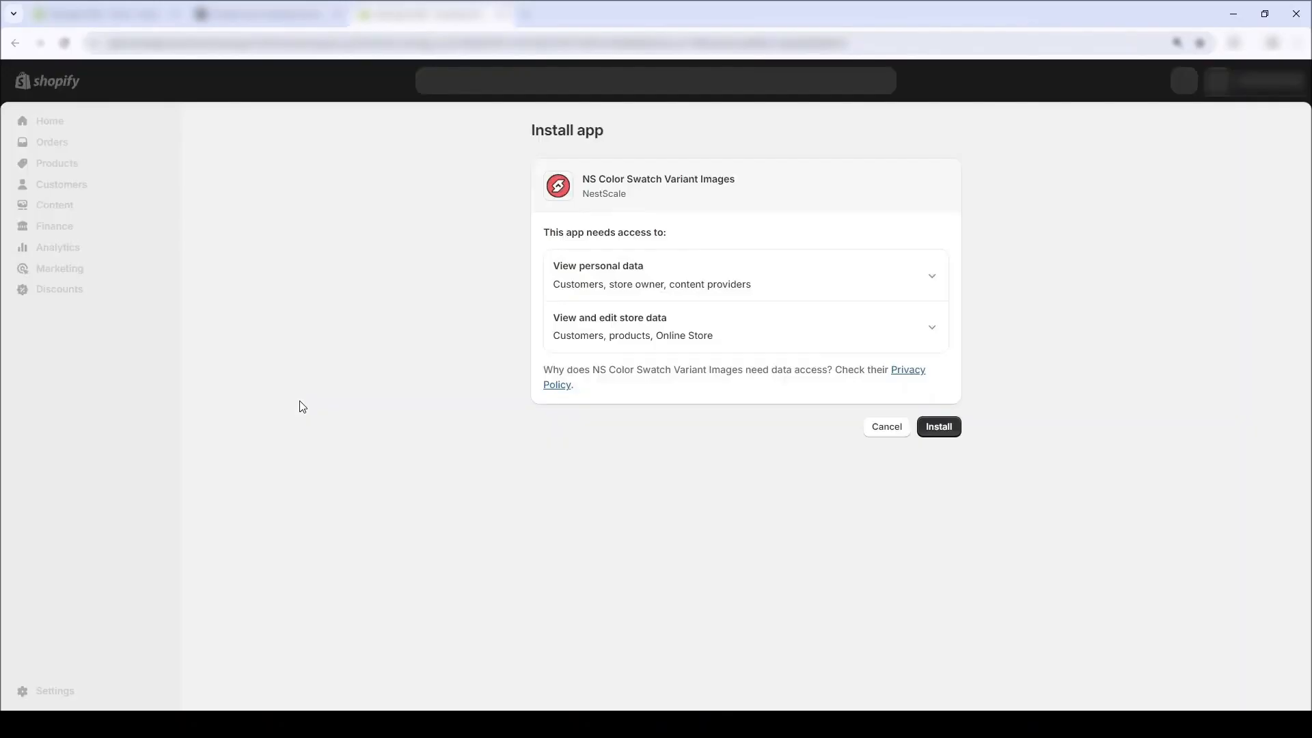
click(940, 426)
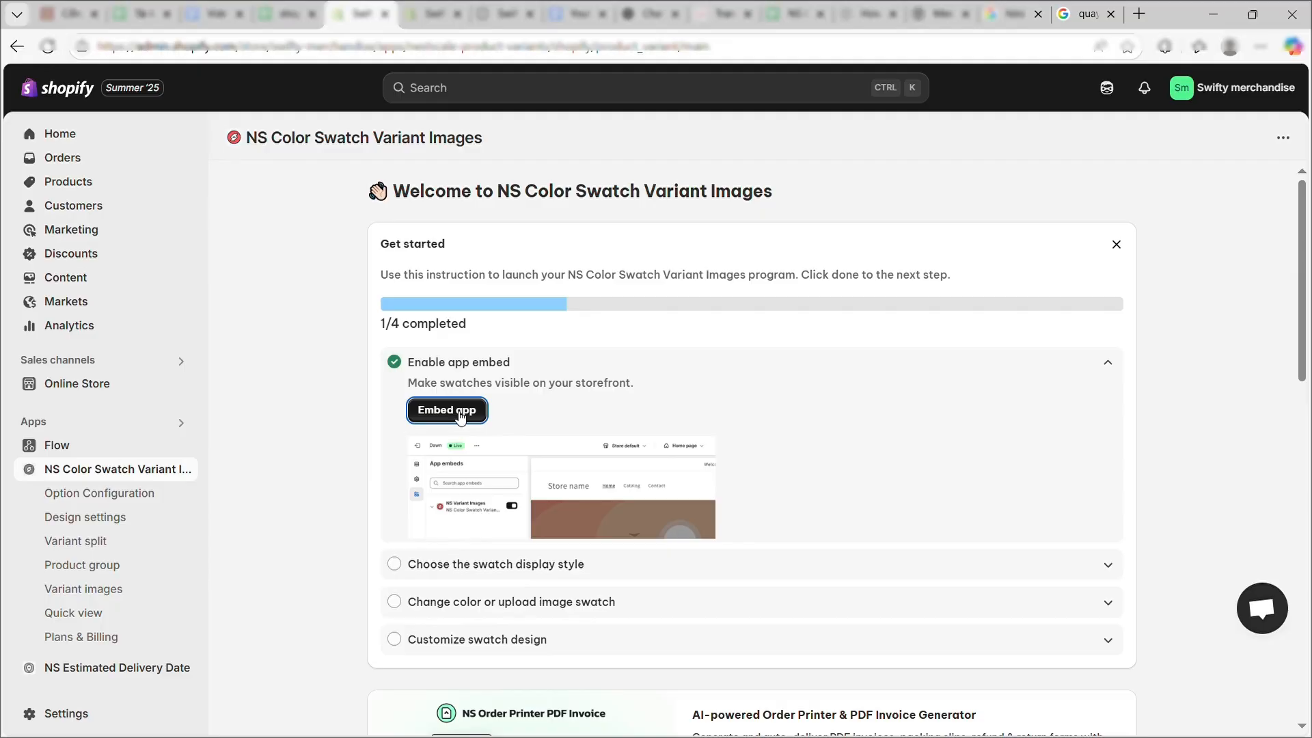
Enable the NestScale Product Variant app embed in the live Dawn theme and save the theme.
click(451, 410)
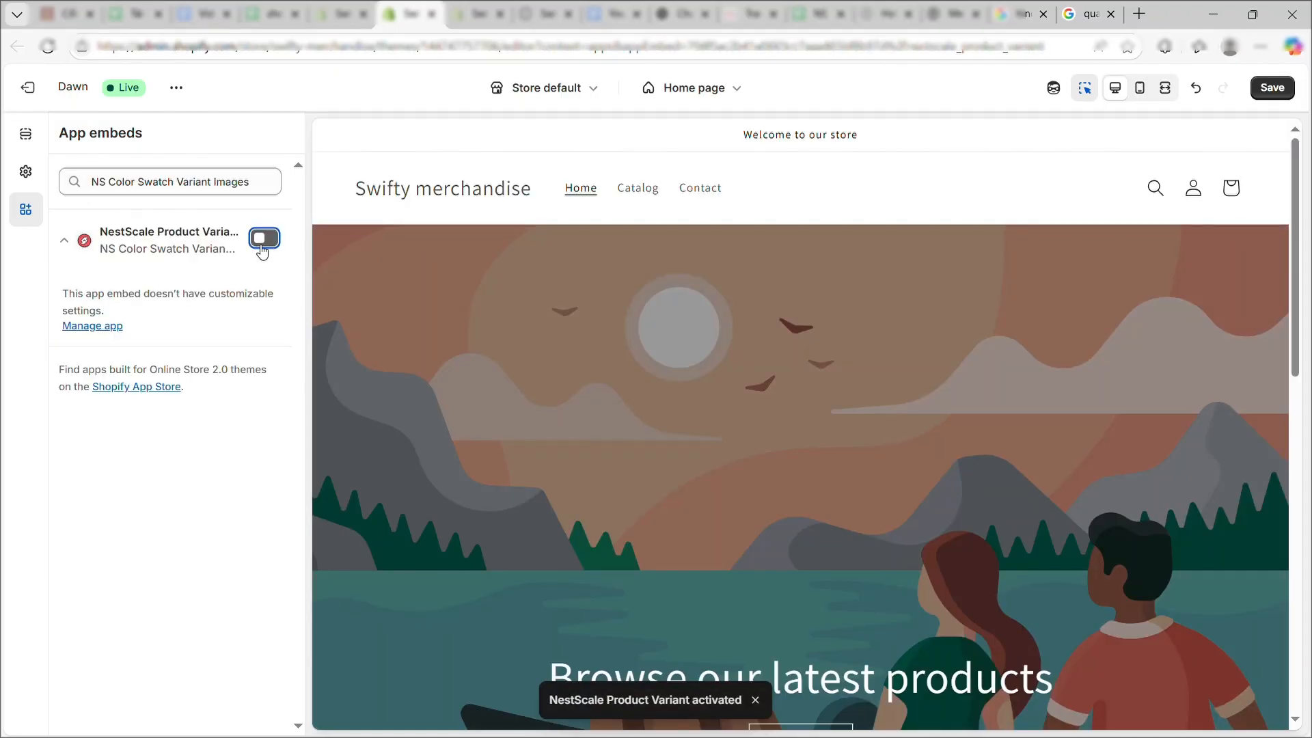
click(1287, 95)
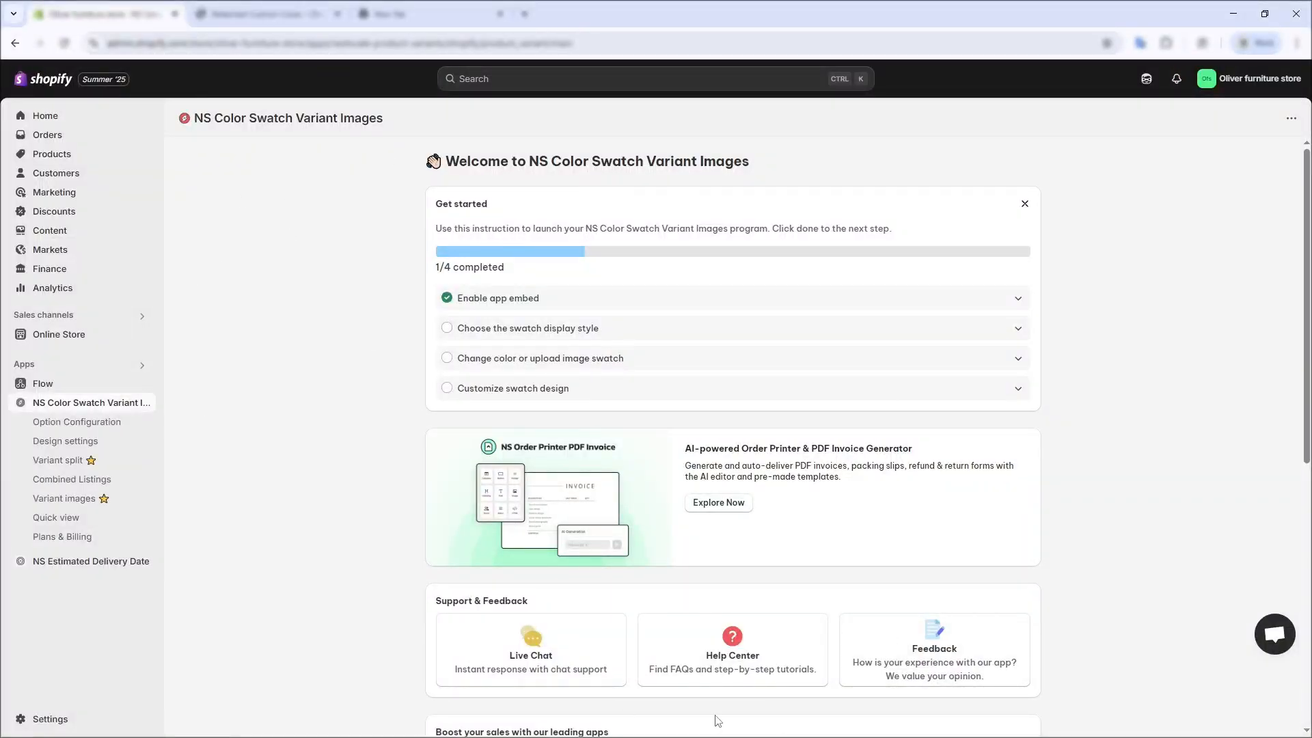
Go to the swatch display style configuration and sync the Curtains with Heading Tape product's options.
click(600, 333)
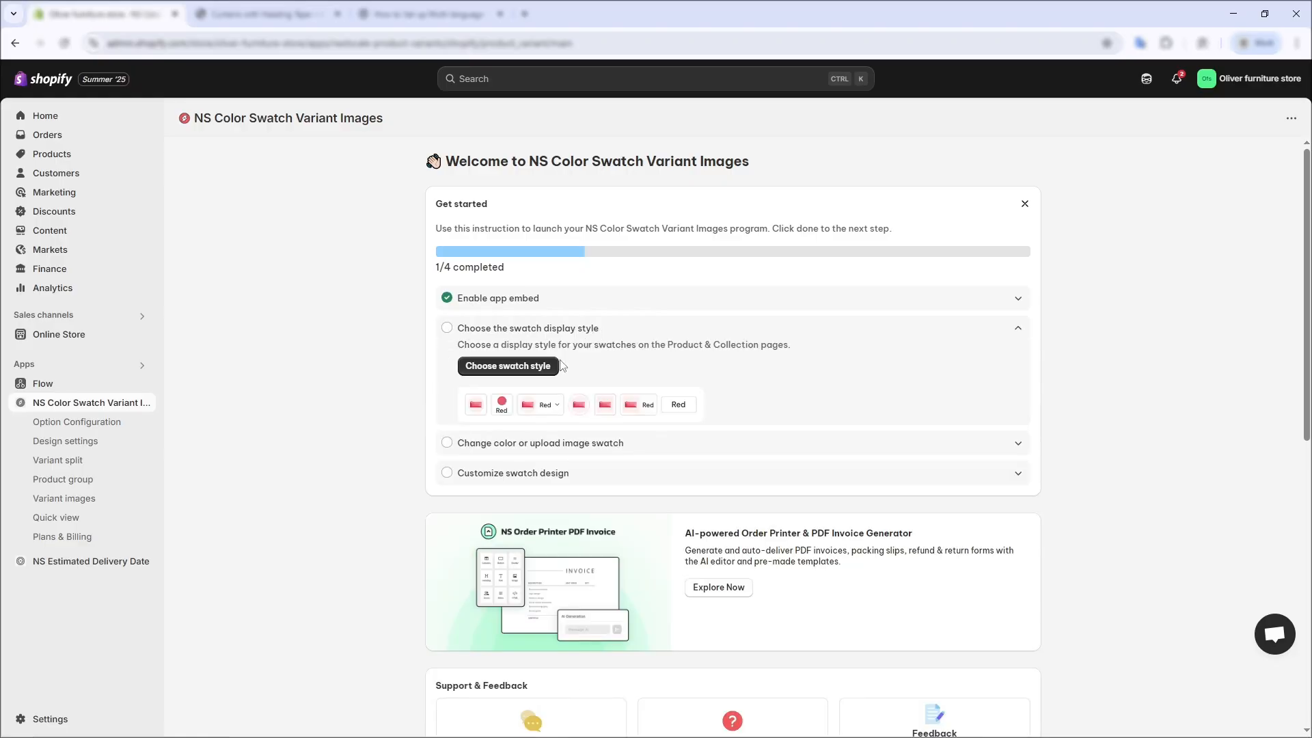
click(542, 369)
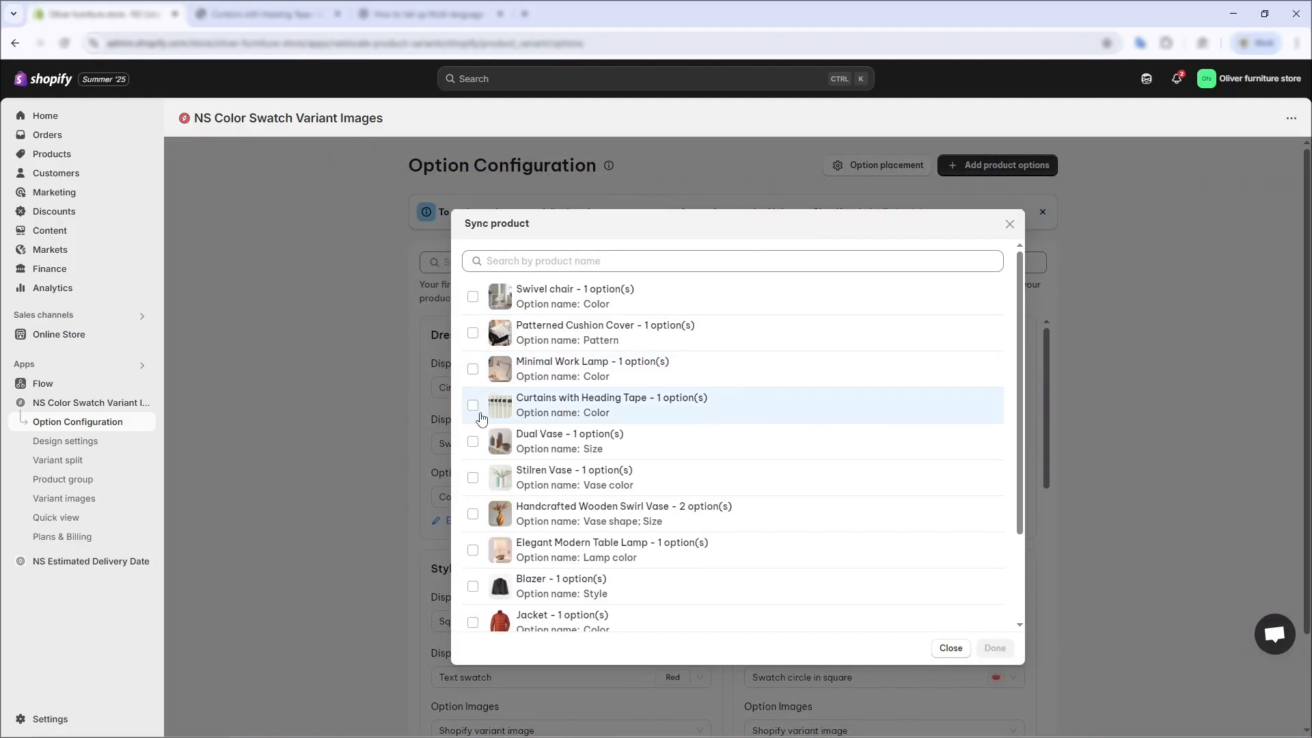
click(474, 406)
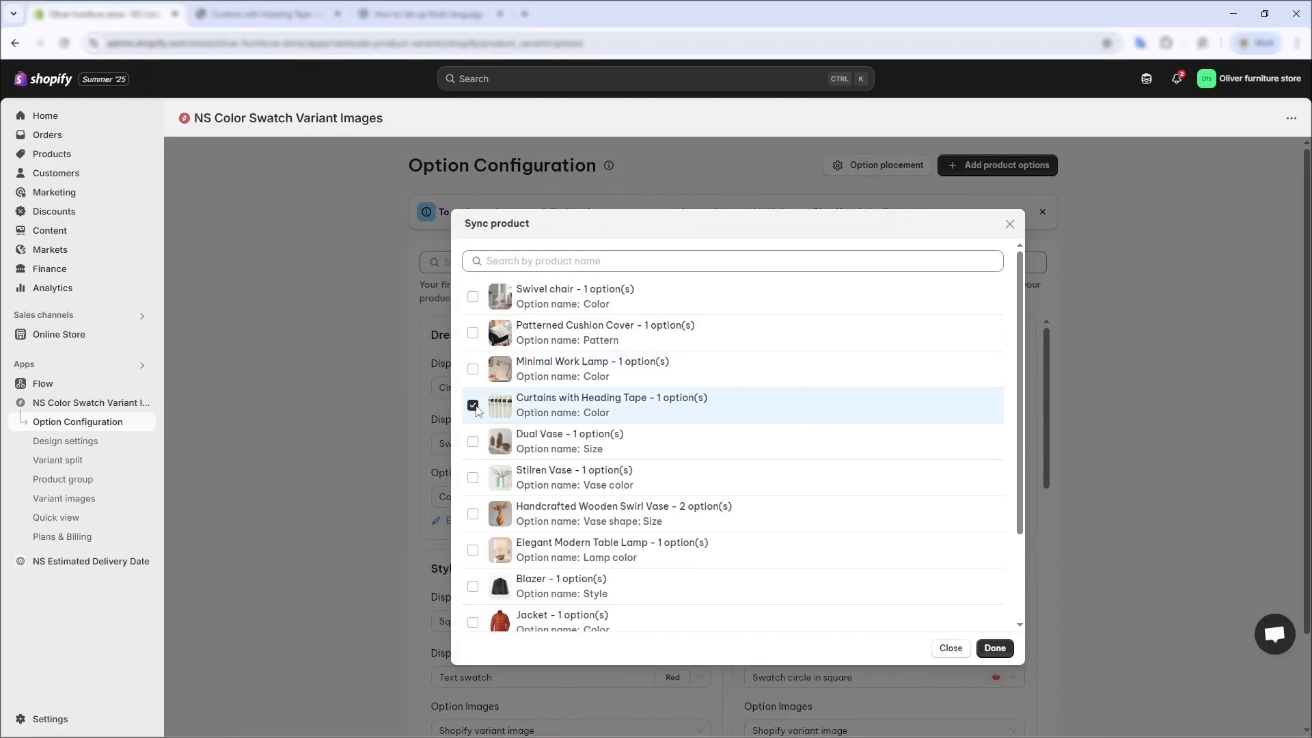
click(987, 648)
Enable the Color option's display style on the collection page and review the swatch styles available for its product page.
scroll(687, 481, down, 2)
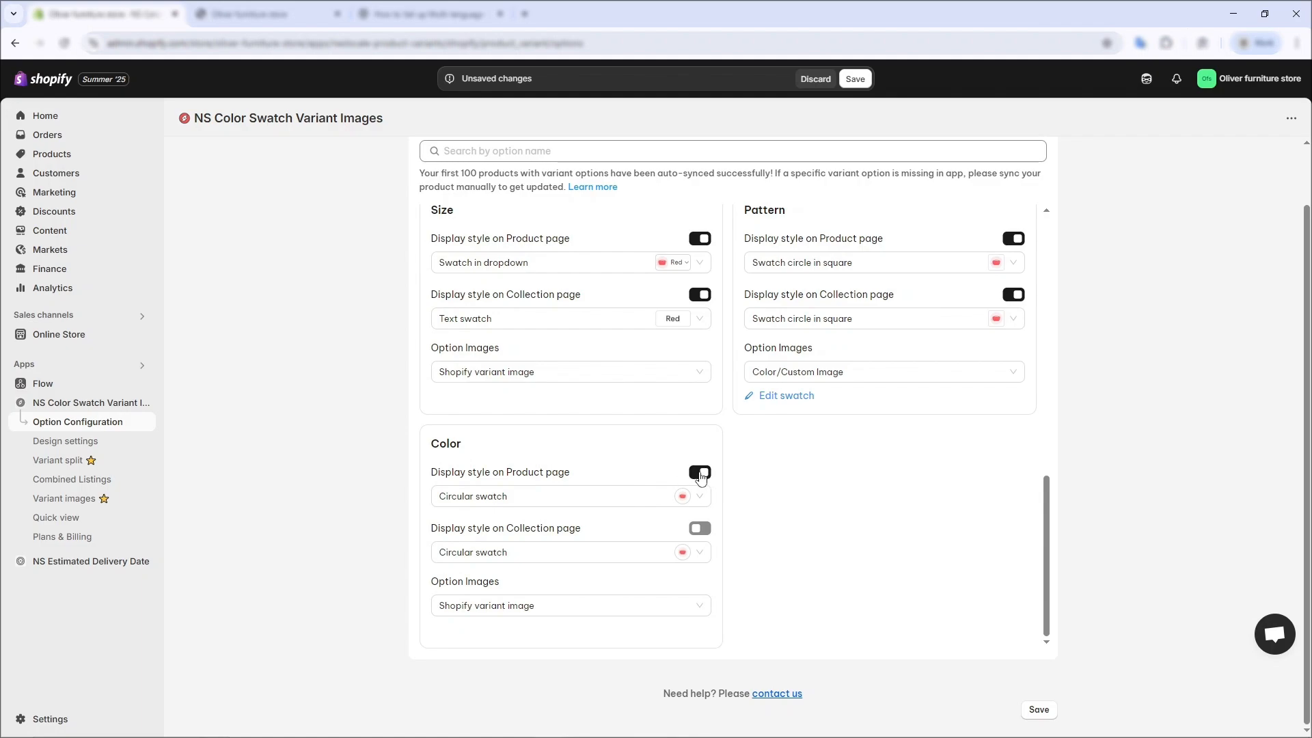
click(698, 533)
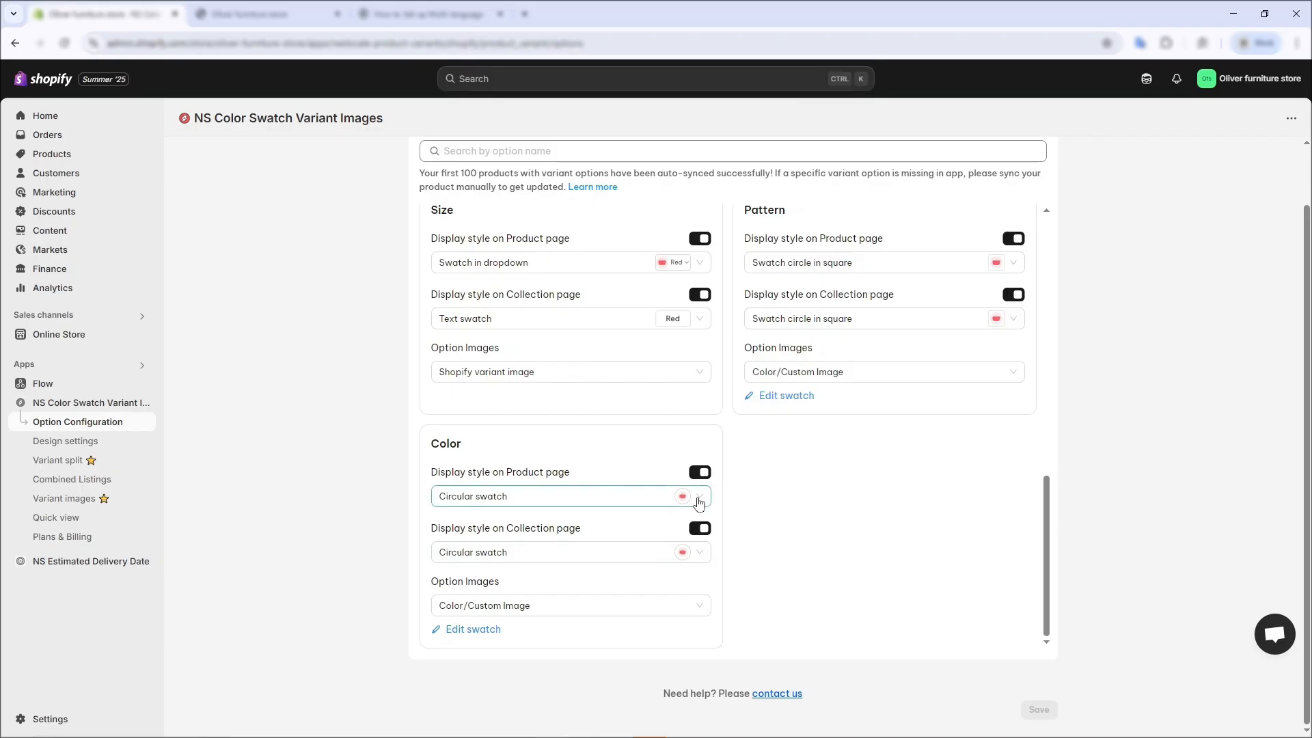
click(698, 504)
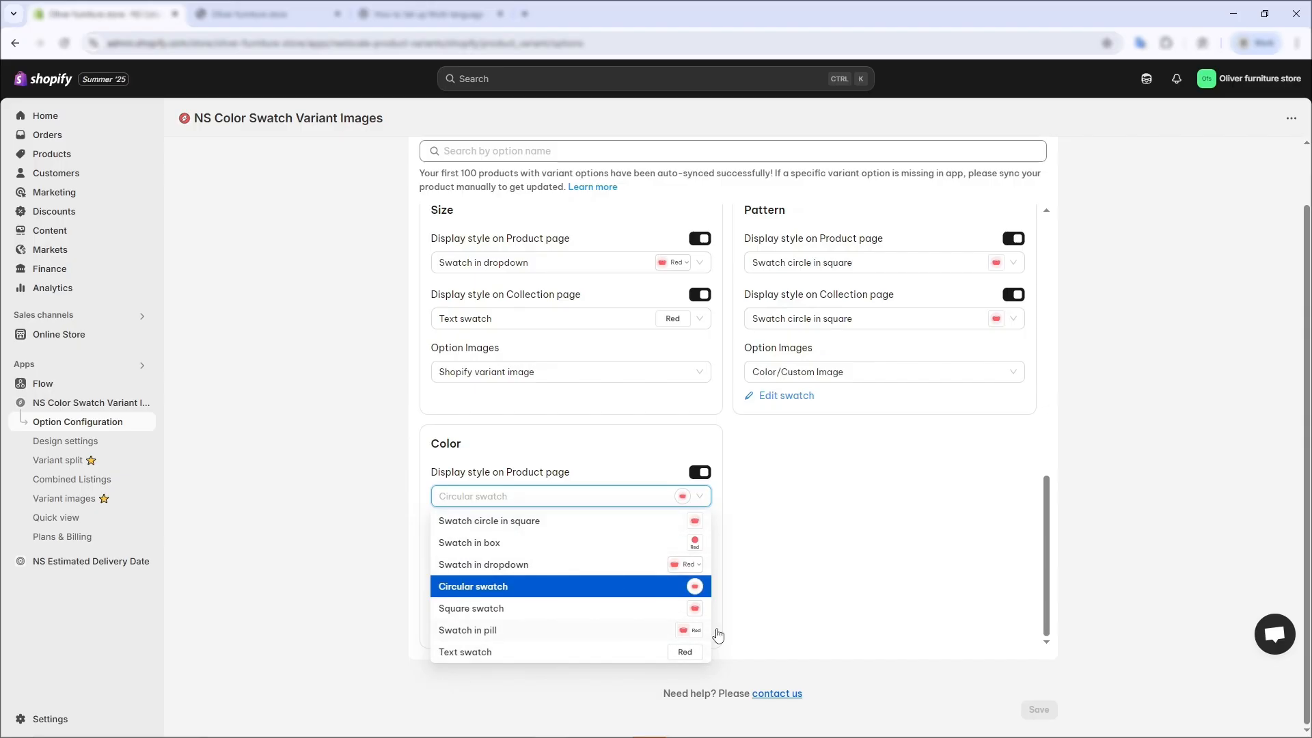
click(799, 552)
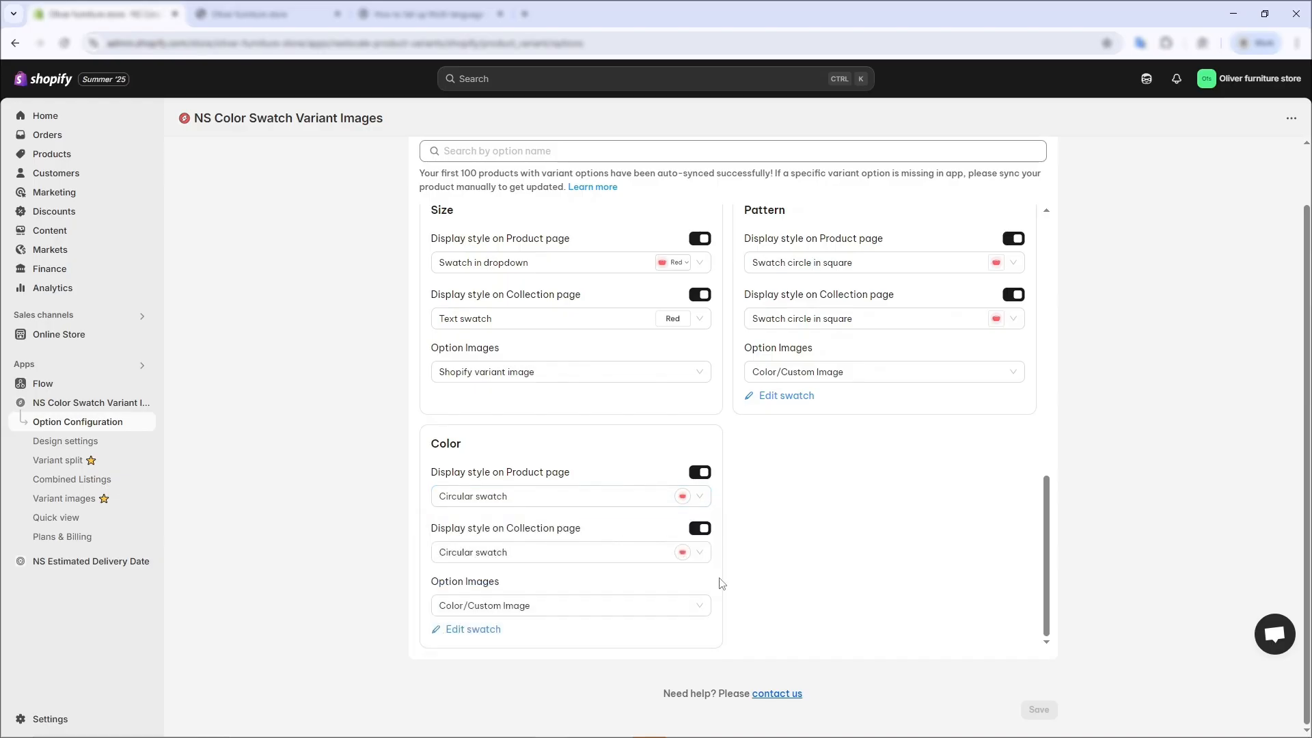
Set the Color option's Option Images source to Color/Custom Image.
click(669, 607)
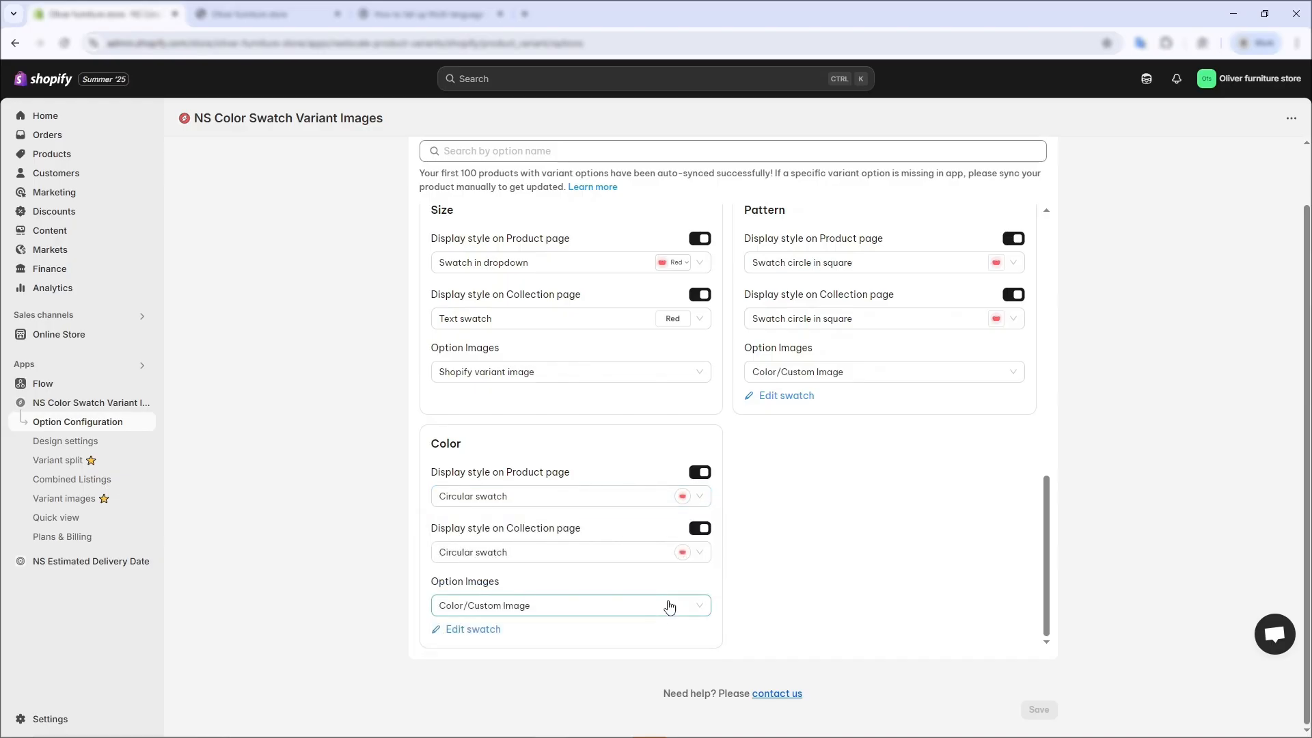
click(653, 557)
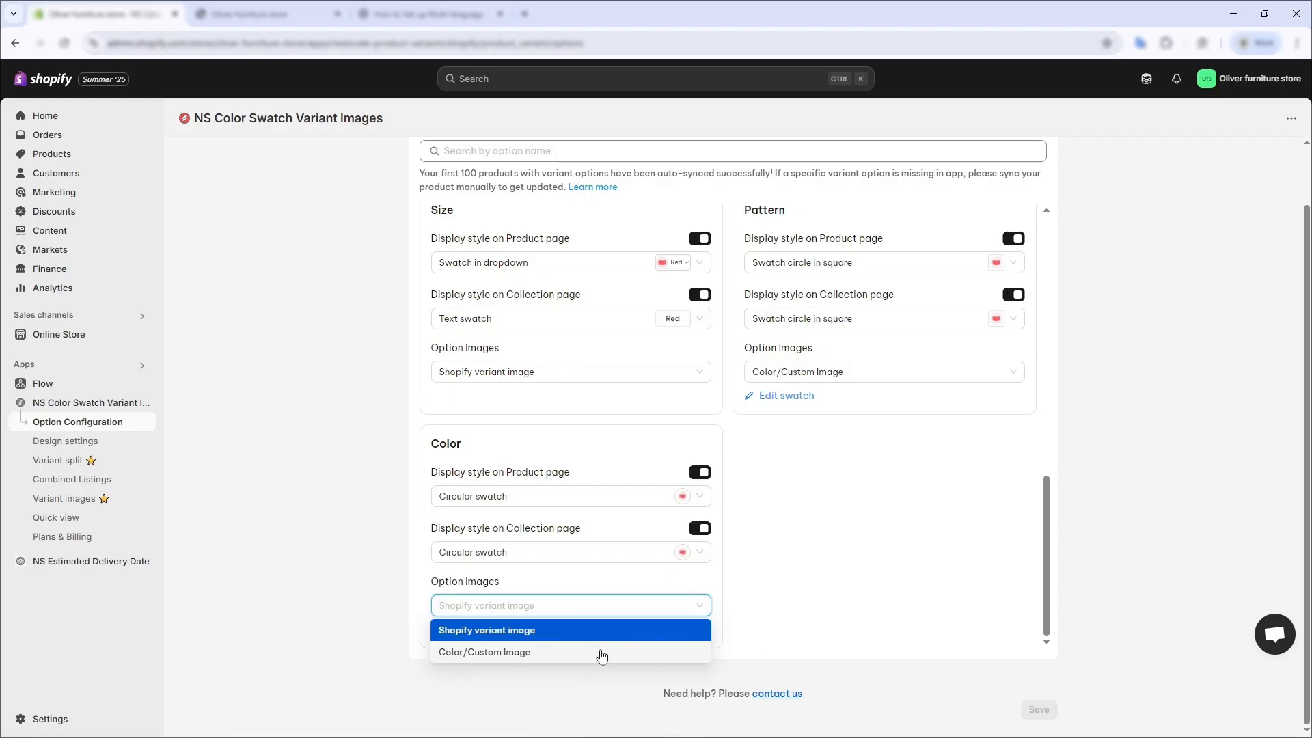
click(597, 651)
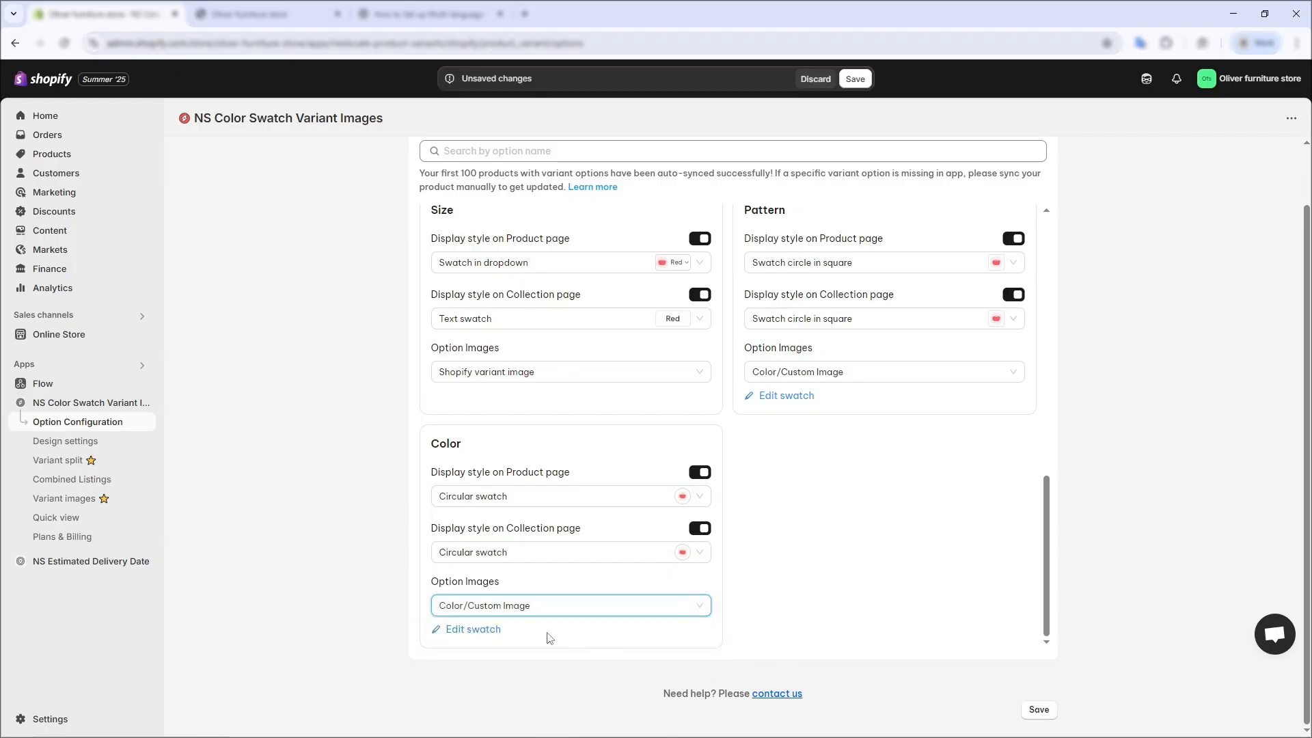
Review the color, uploaded image and image URL settings of every Color swatch and accept them as they are.
click(470, 630)
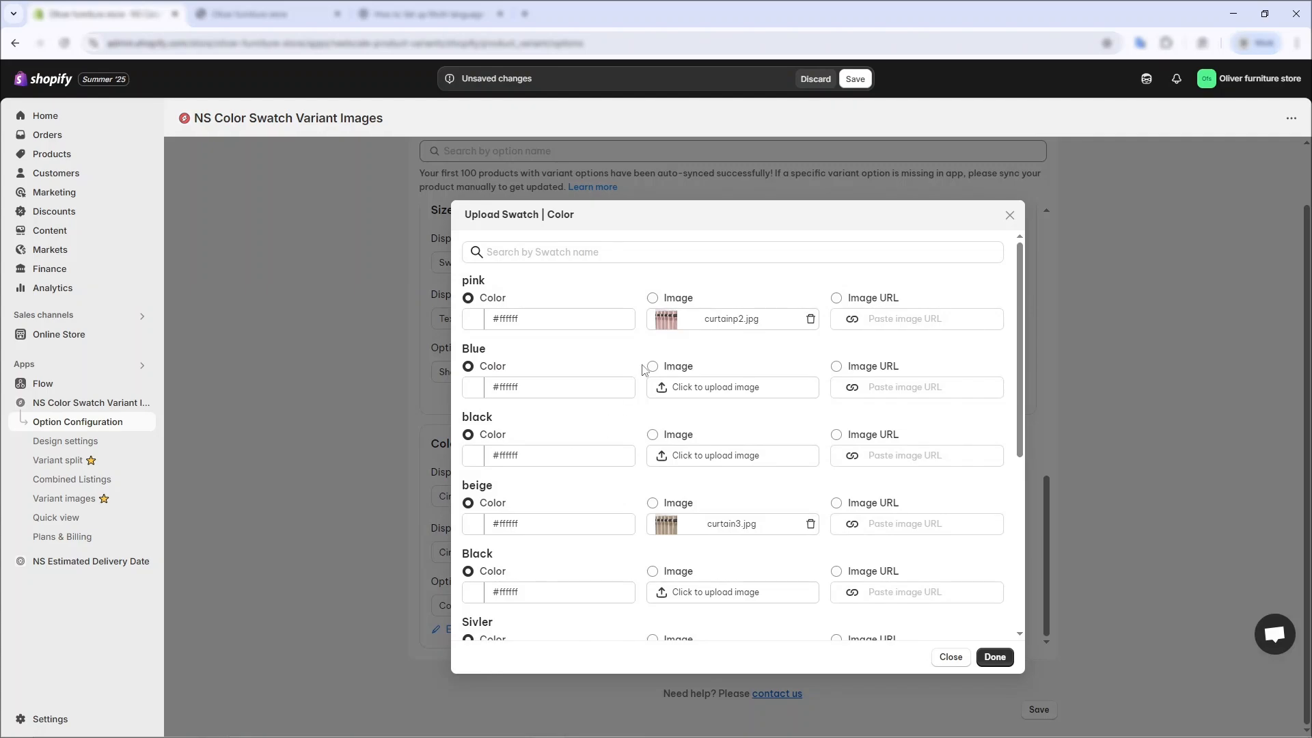
scroll(935, 450, down, 5)
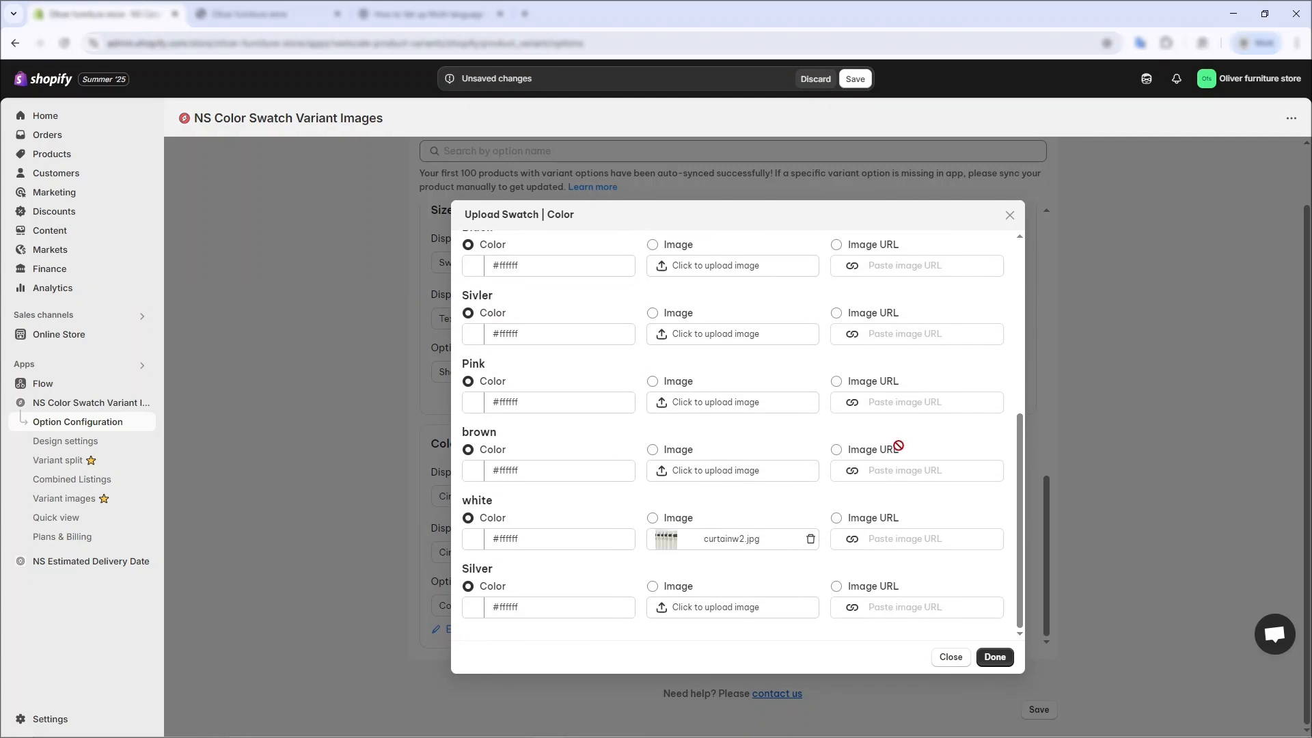
scroll(659, 538, up, 5)
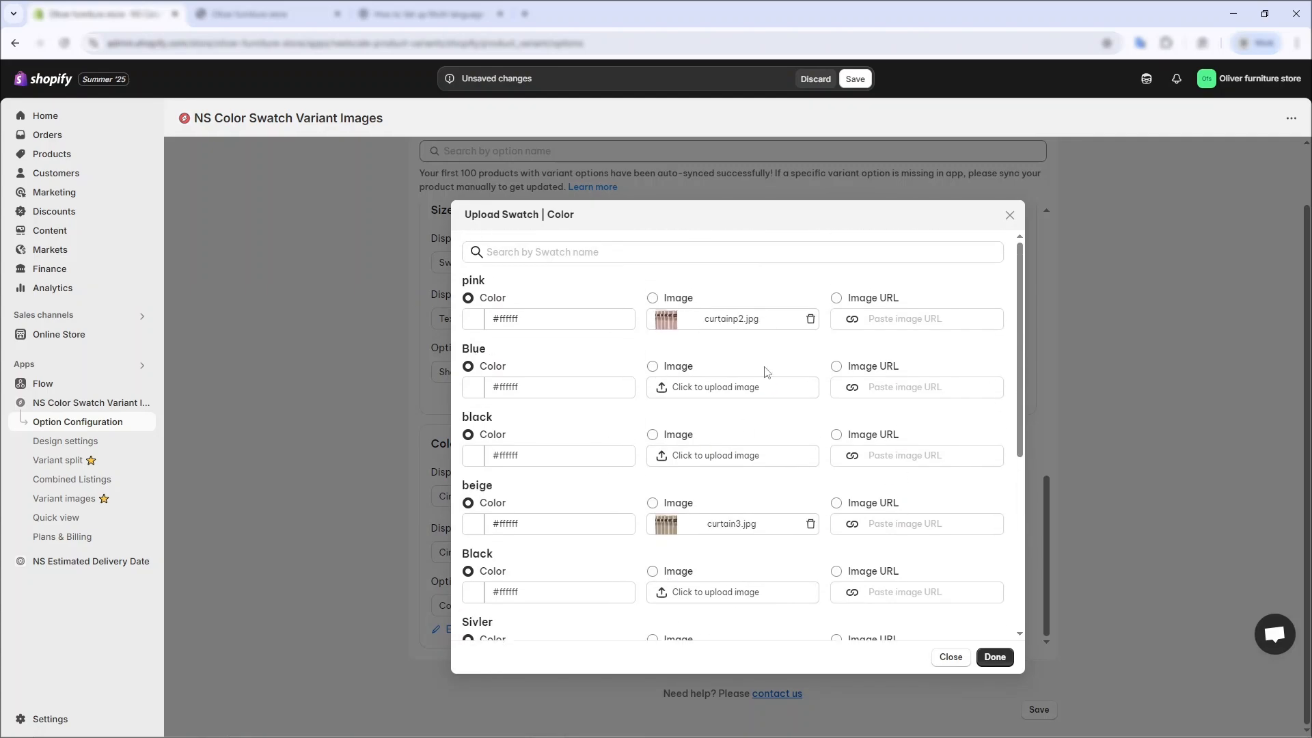
scroll(703, 336, down, 5)
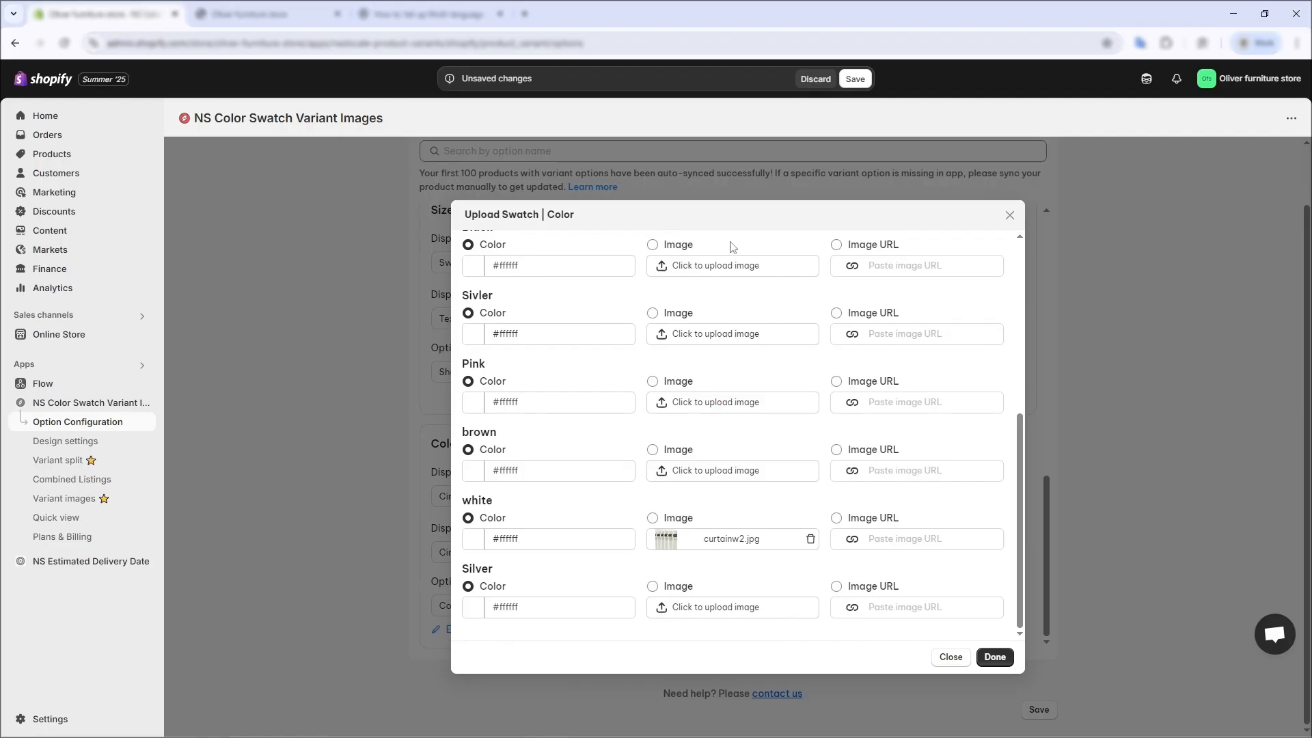
scroll(767, 404, up, 5)
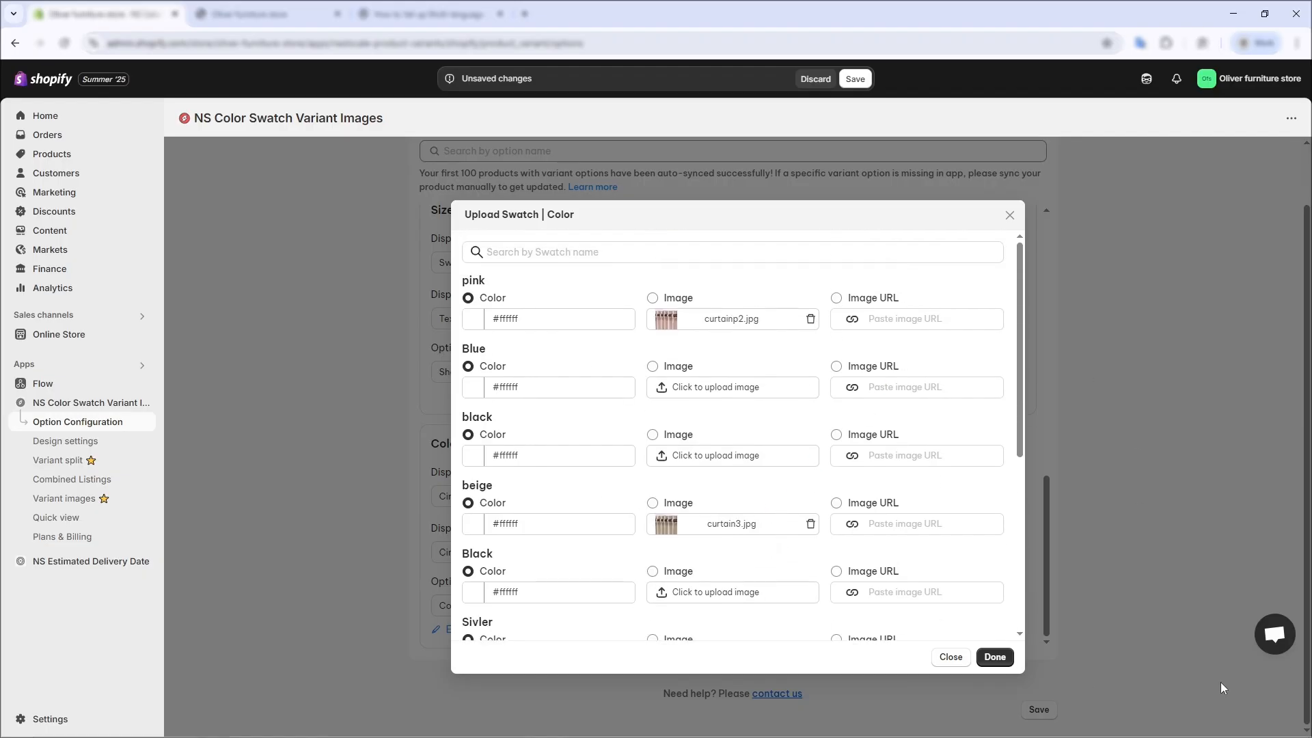
click(998, 657)
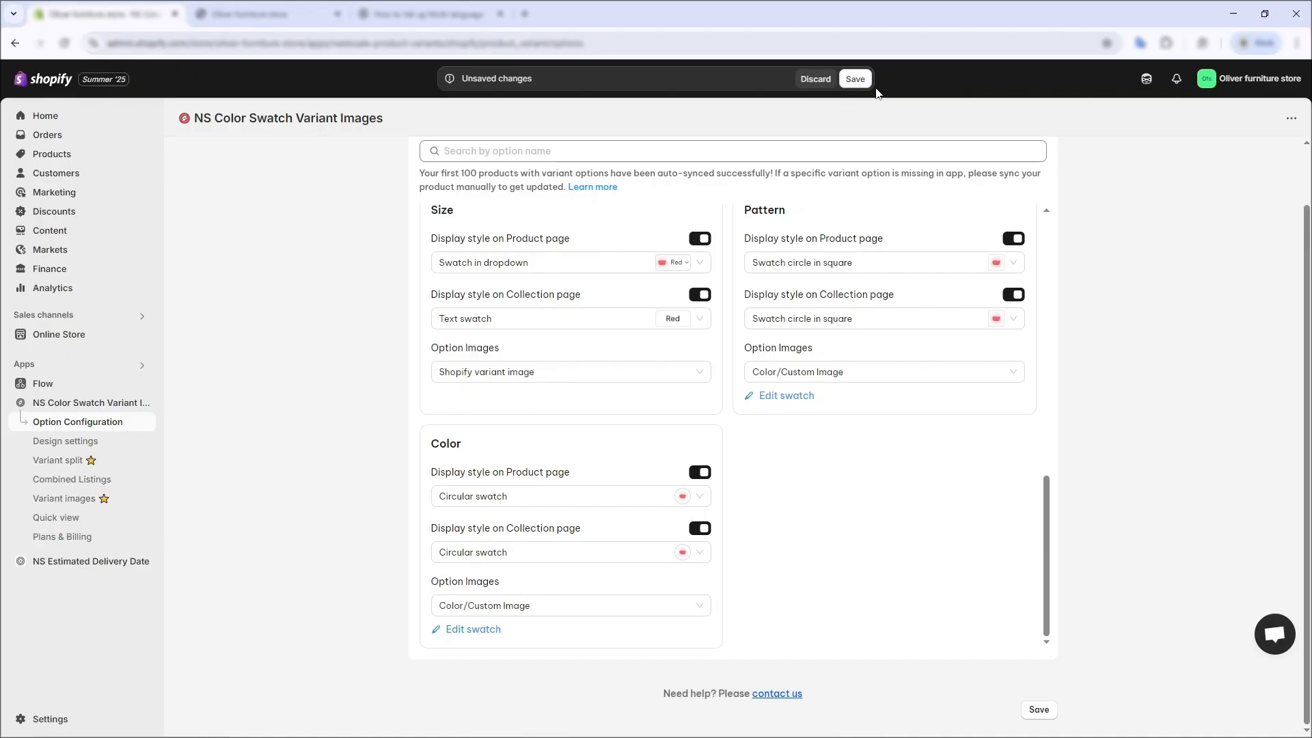
Look over the other option cards and save the option configuration changes.
scroll(934, 433, up, 3)
scroll(936, 439, down, 3)
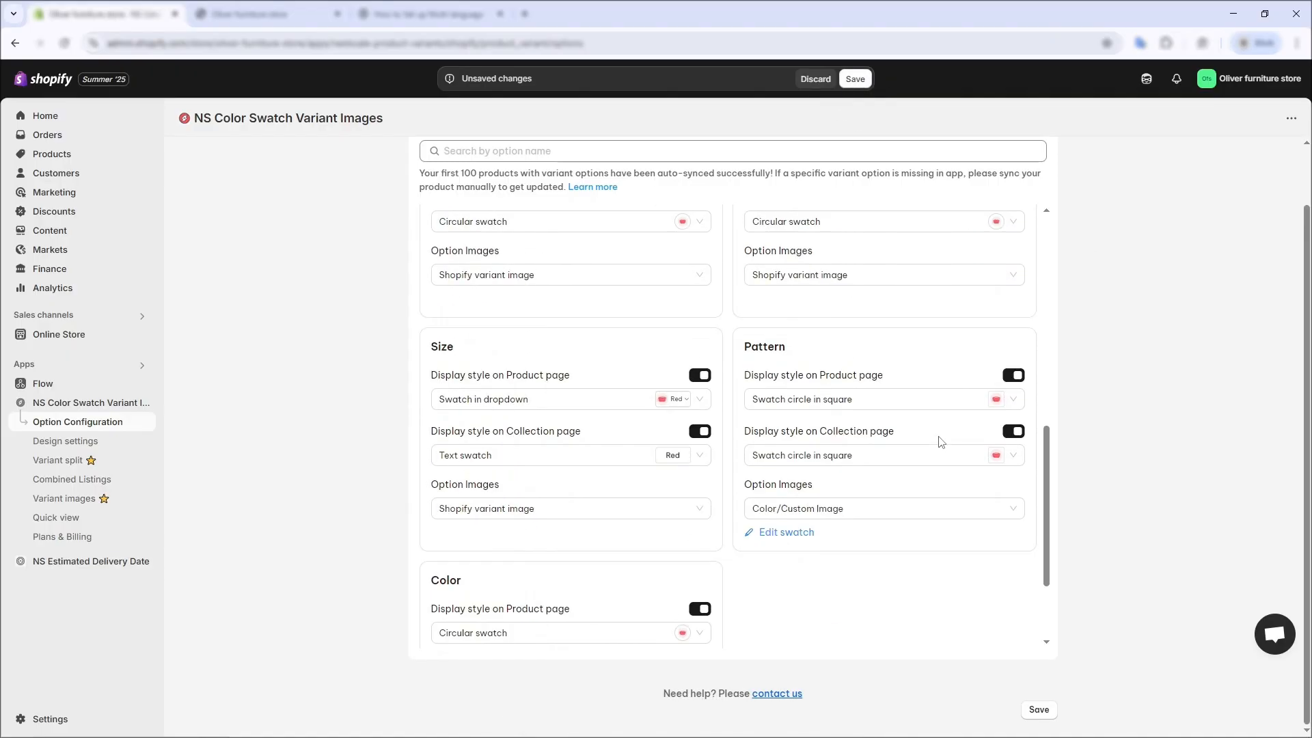
click(850, 81)
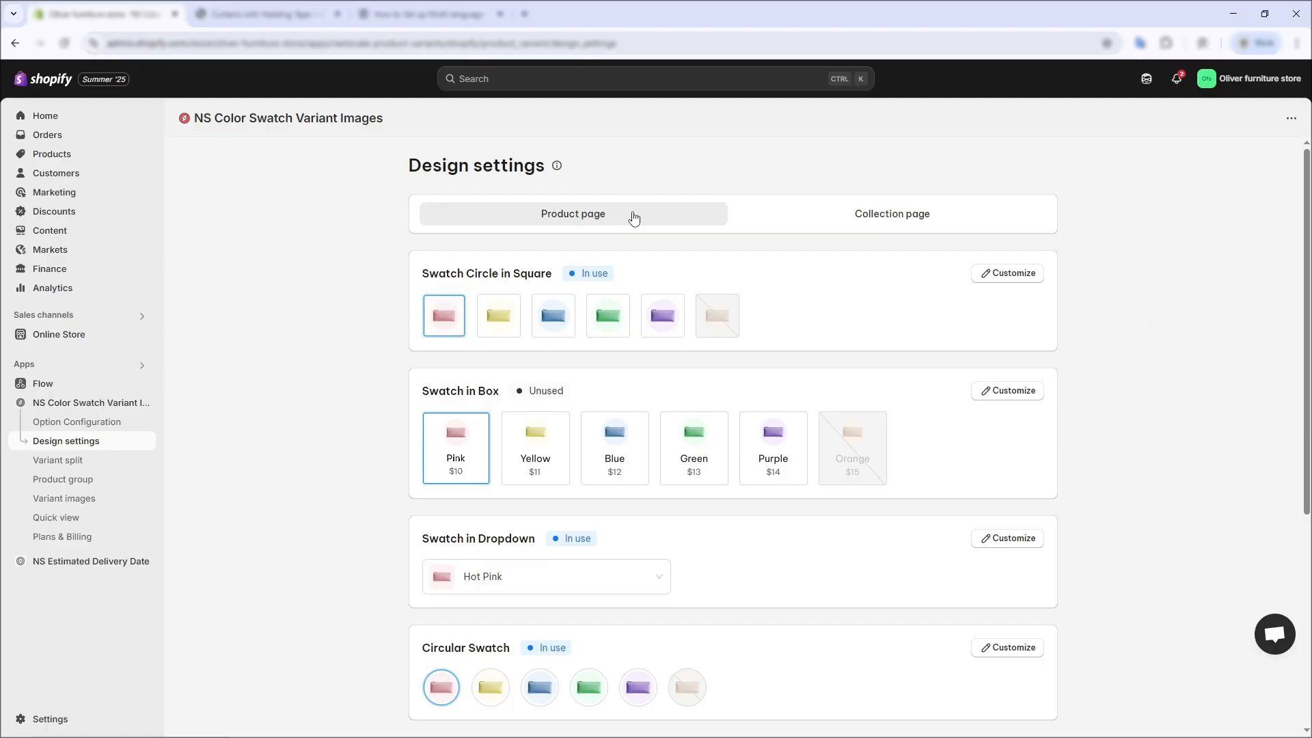
Open the product page's Swatch Circle in Square design for customization and preview its Goldenrod and Sky Blue swatches.
click(1001, 274)
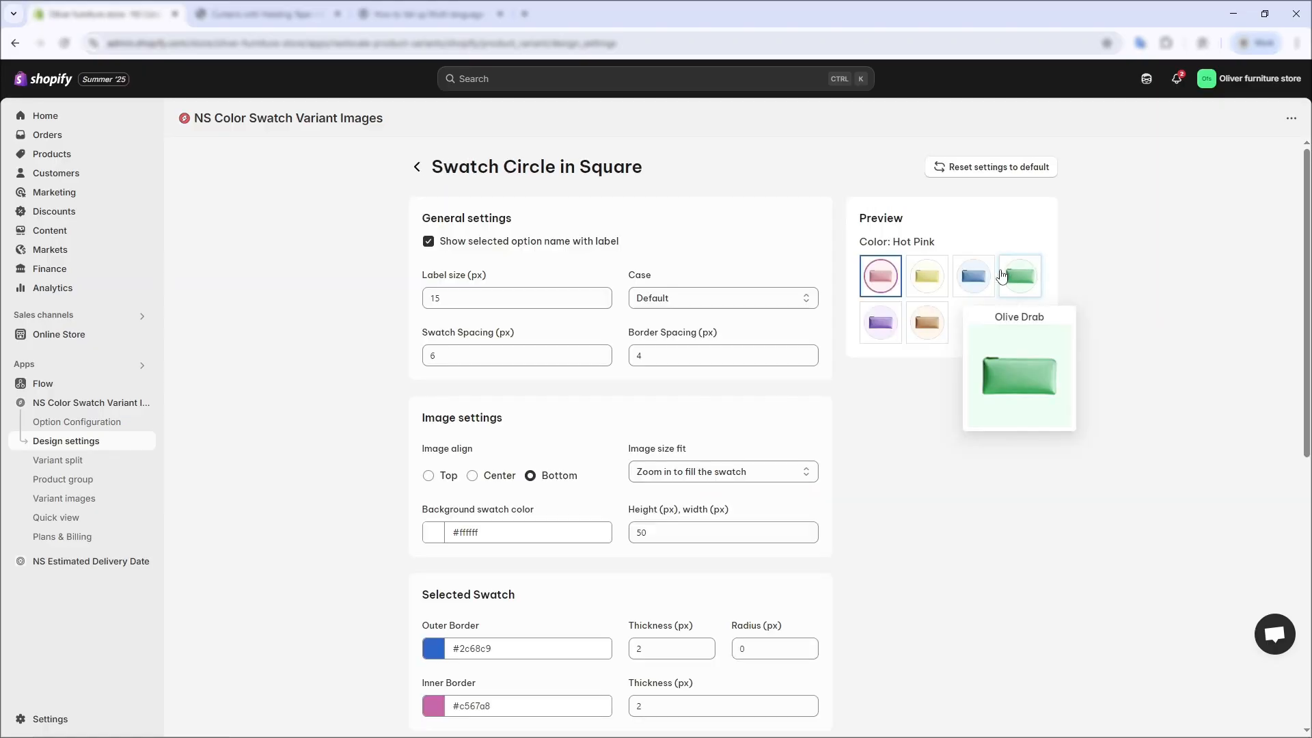
mouse_move(886, 284)
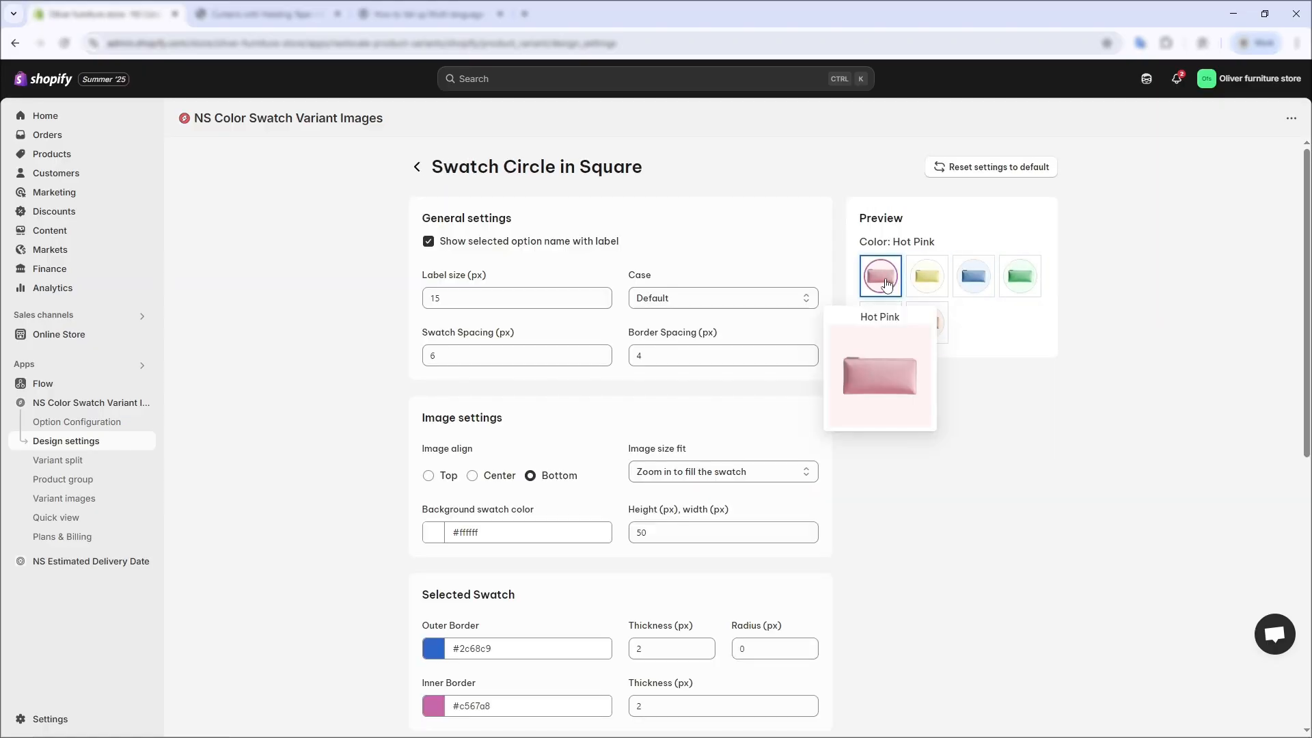
click(936, 285)
click(967, 285)
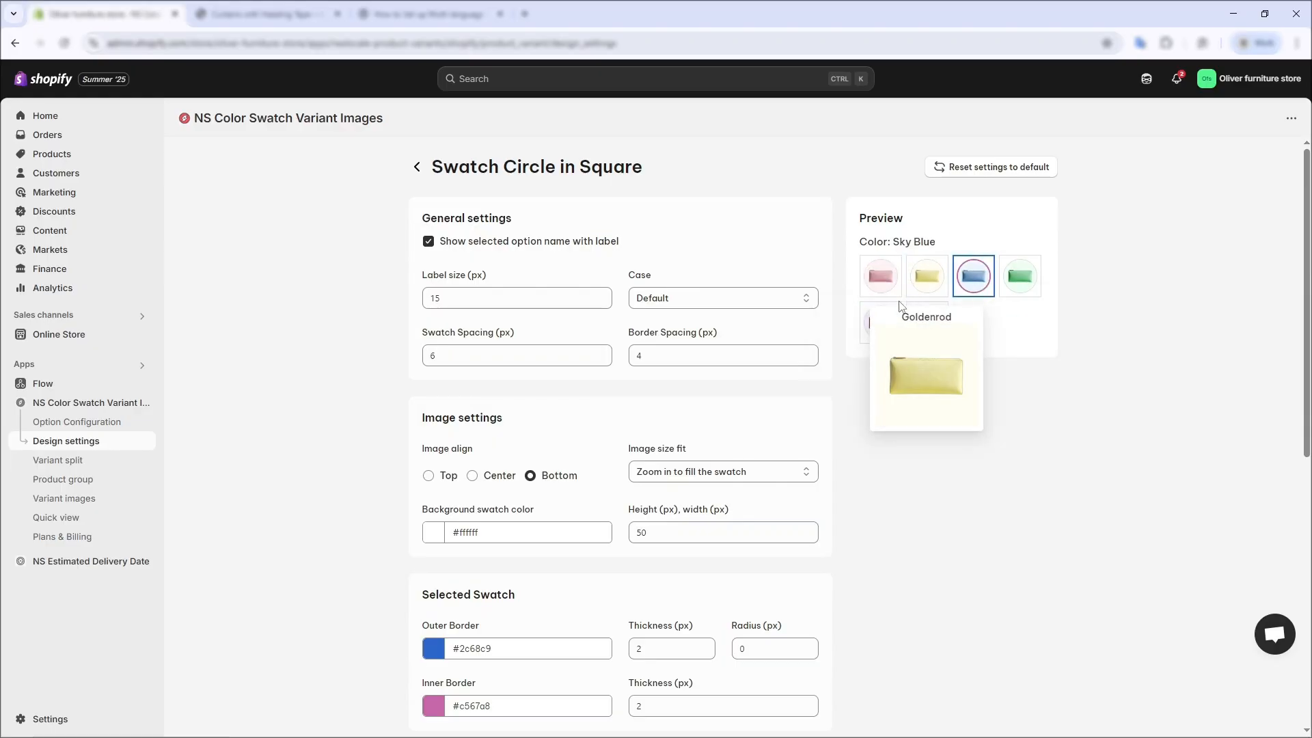
Examine the Image settings, Selected Swatch, Unselected Swatch and Hover swatch sections of the Swatch Circle in Square design.
scroll(697, 325, down, 2)
scroll(466, 483, down, 2)
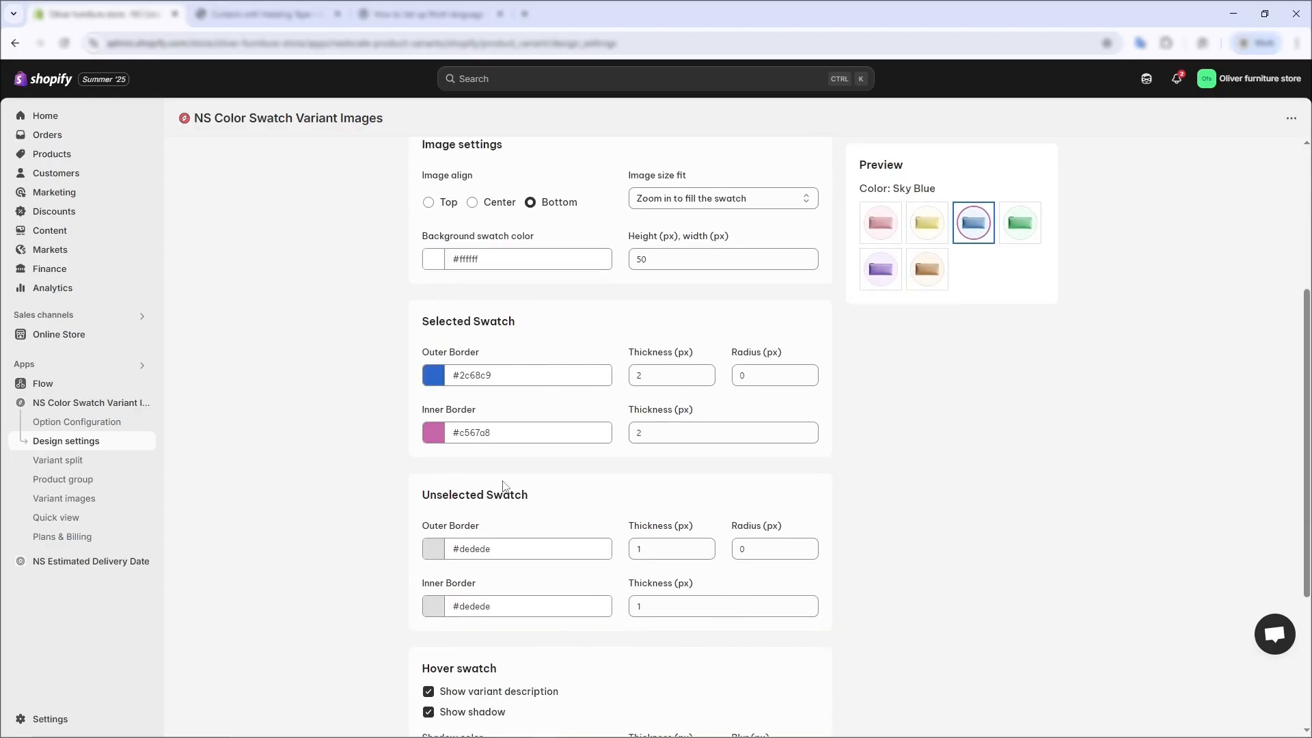
scroll(505, 487, up, 2)
drag(422, 280, 498, 285)
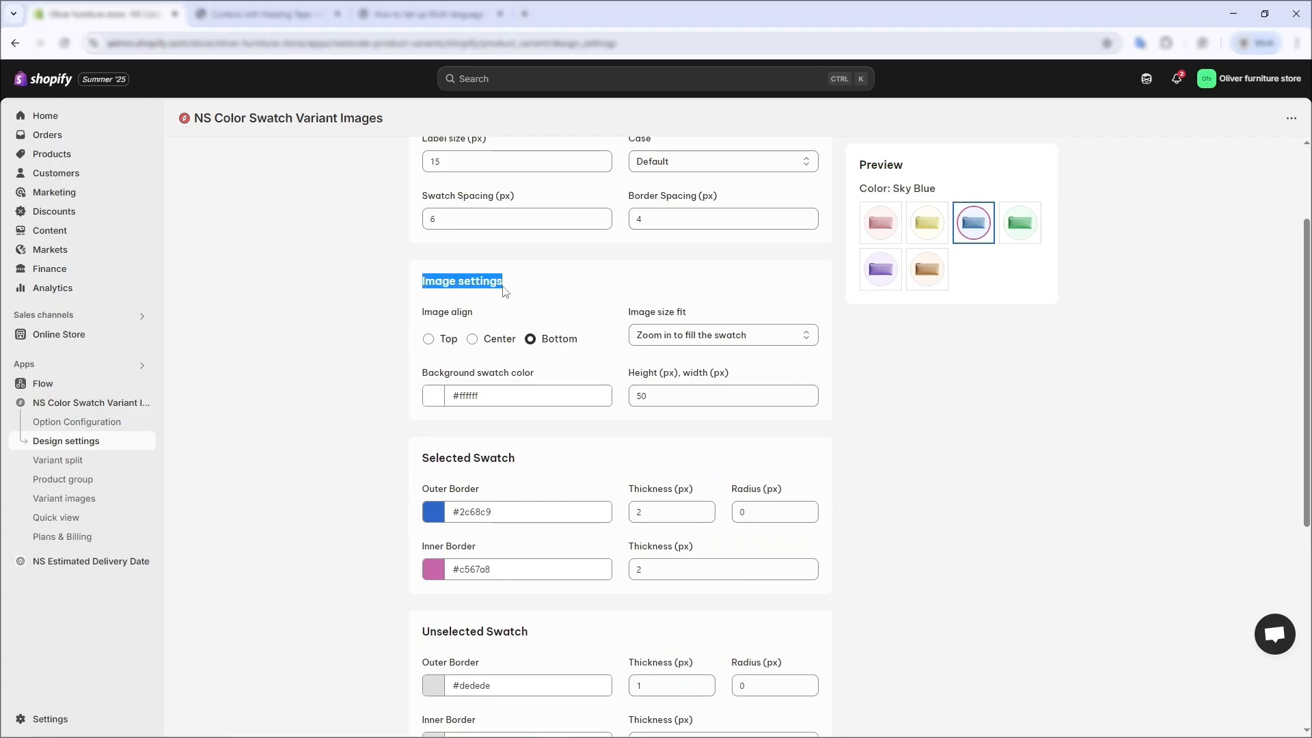
drag(422, 457, 533, 462)
scroll(533, 464, down, 2)
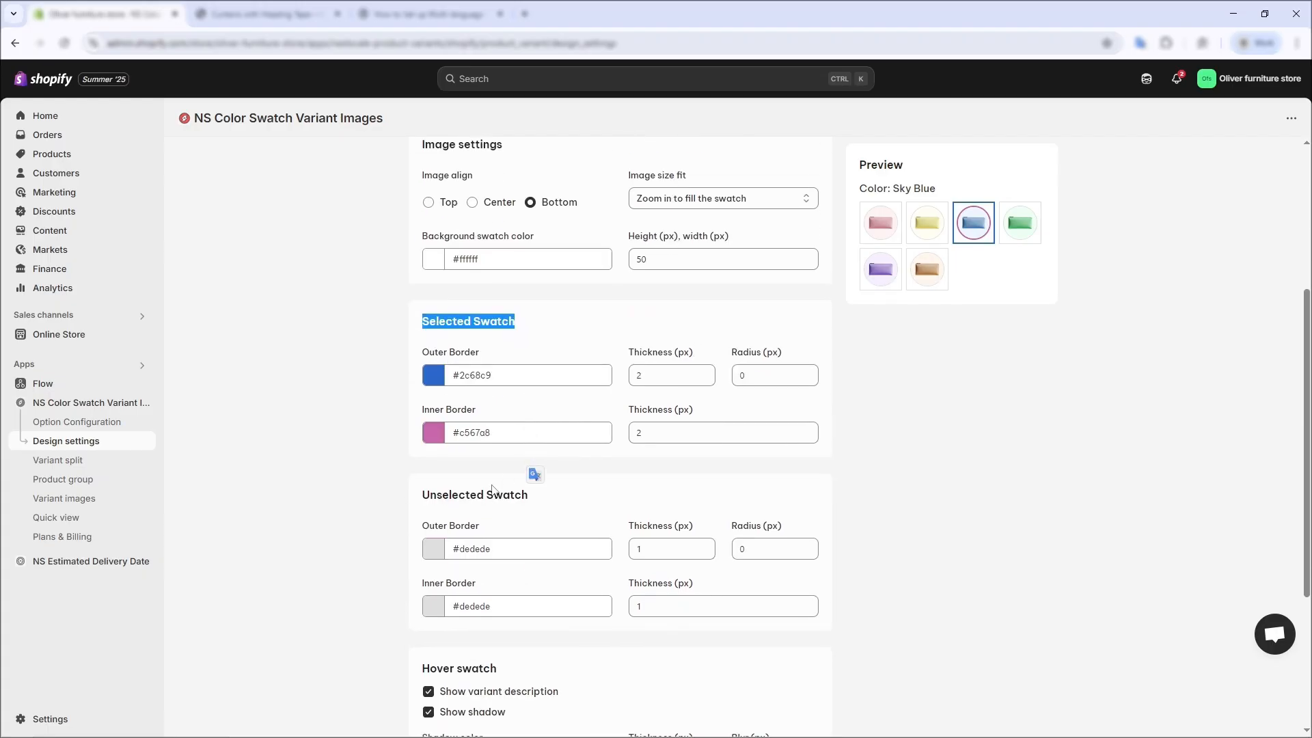
drag(423, 495, 532, 498)
scroll(519, 495, down, 4)
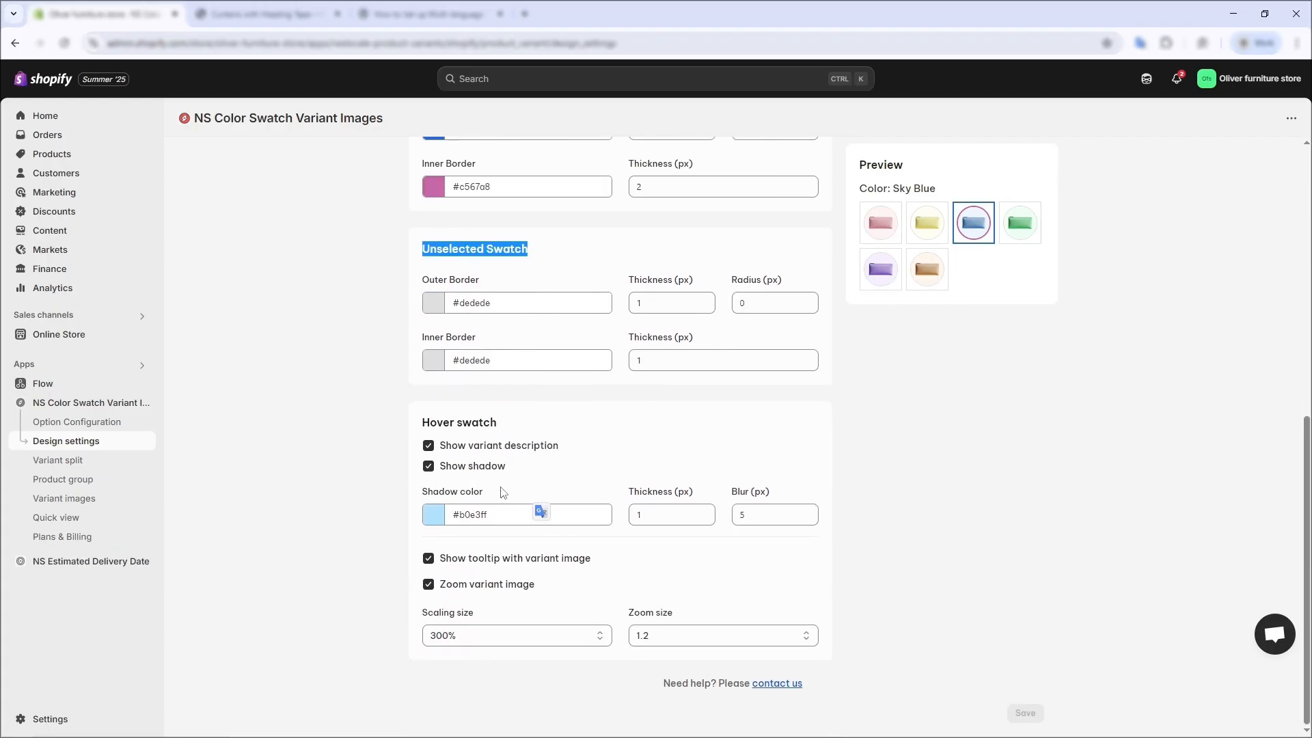
click(455, 423)
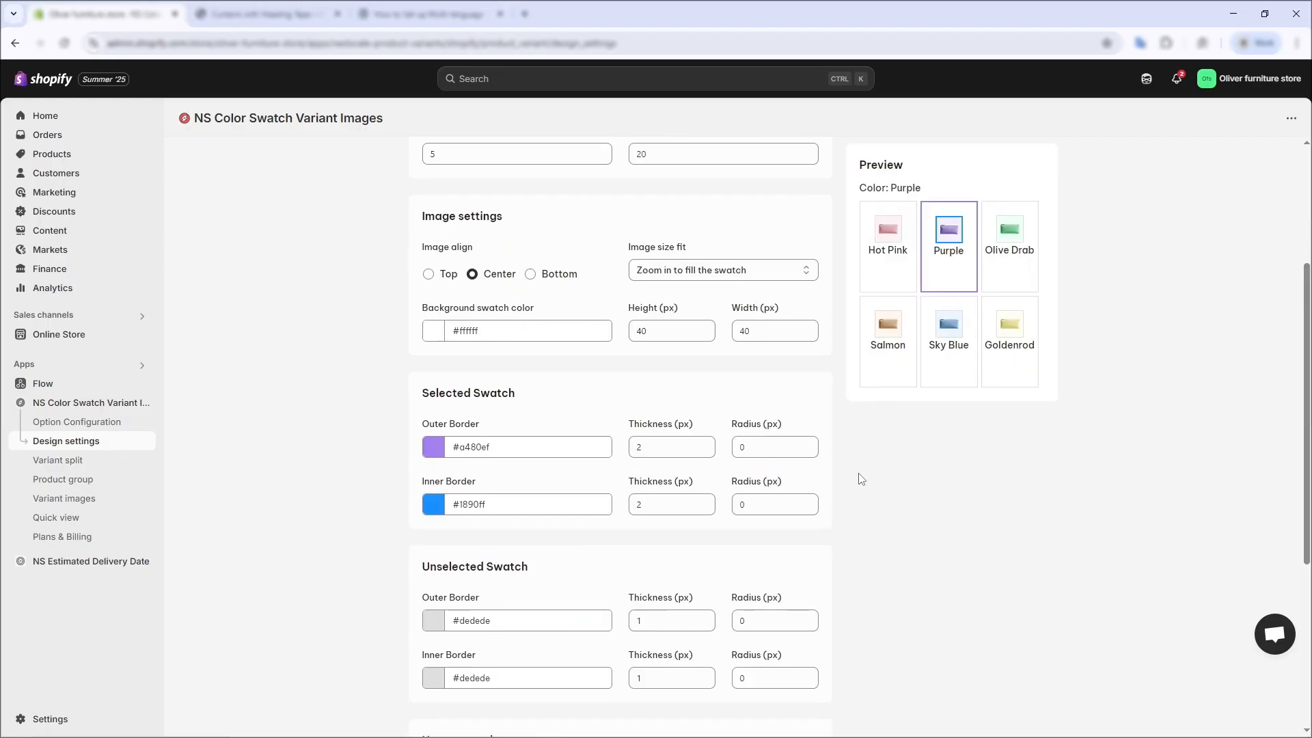
Turn on the variant description and the shadow for hovered swatches in the Swatch Circle in Square design.
click(428, 446)
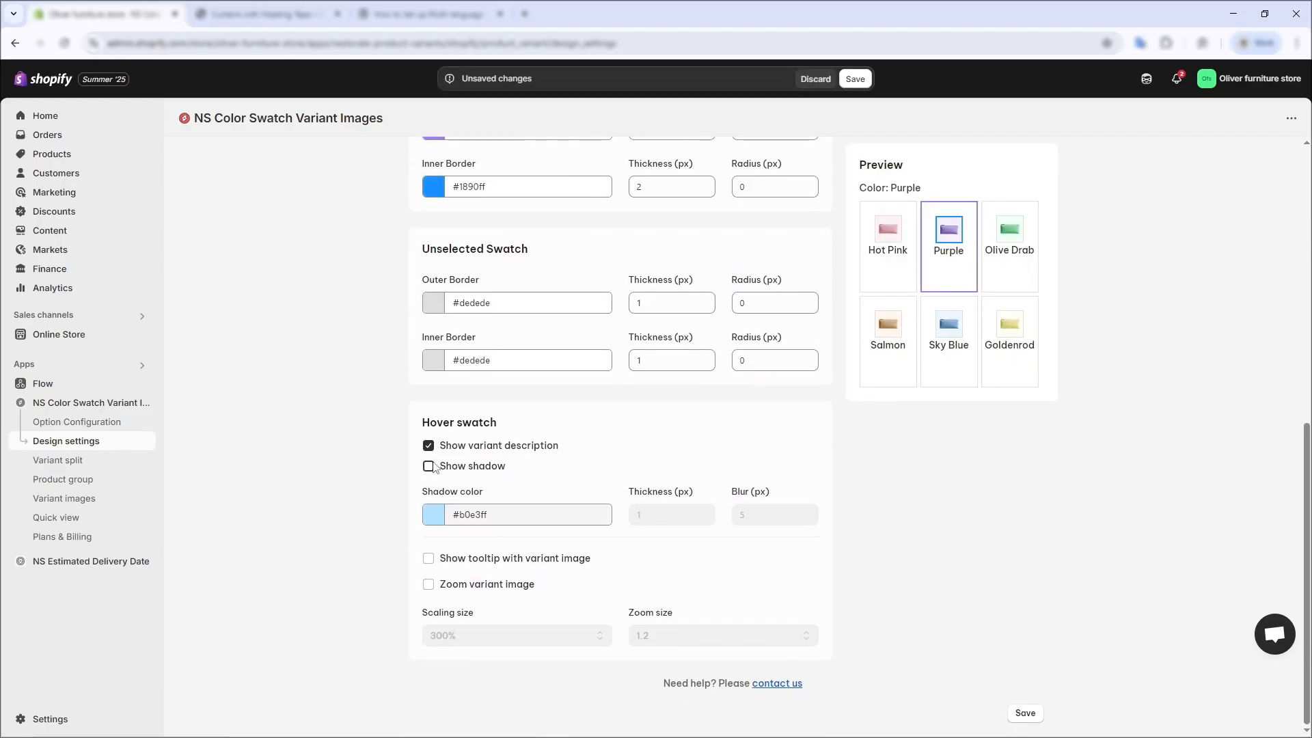
click(428, 466)
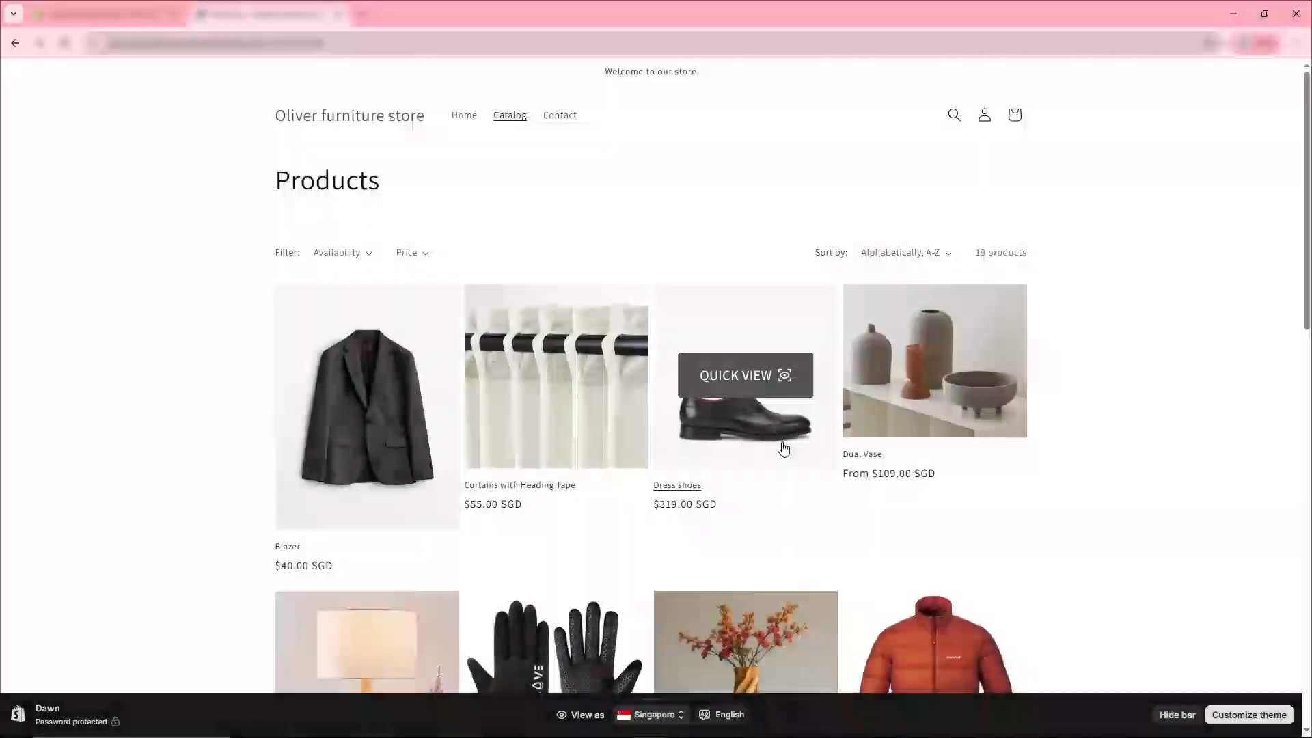
Open the Elegant Modern Table Lamp's quick view from the storefront catalog, view its second image, and close it.
scroll(744, 454, down, 3)
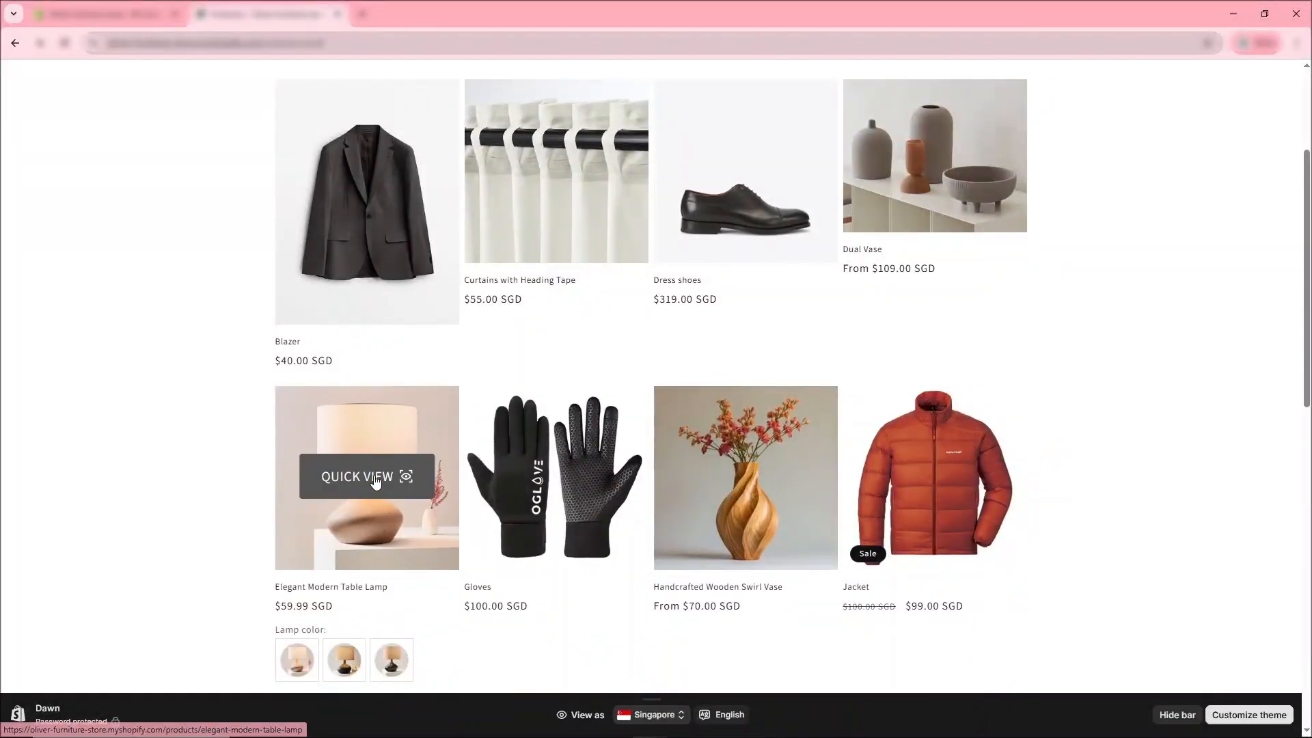
click(367, 476)
click(503, 598)
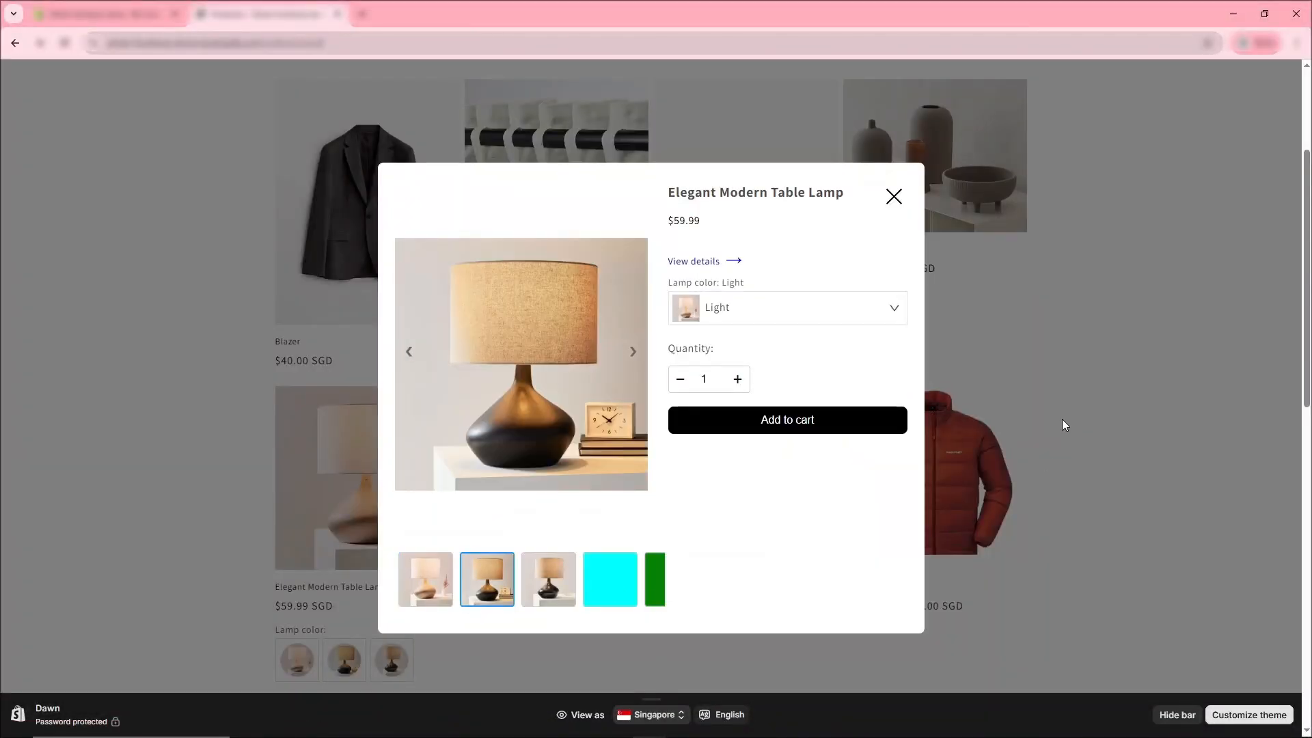
click(896, 221)
Browse further through the catalog and check the quick view of the $10.00 Patterned Cushion with the rope-like pattern.
scroll(783, 330, down, 7)
scroll(972, 239, down, 6)
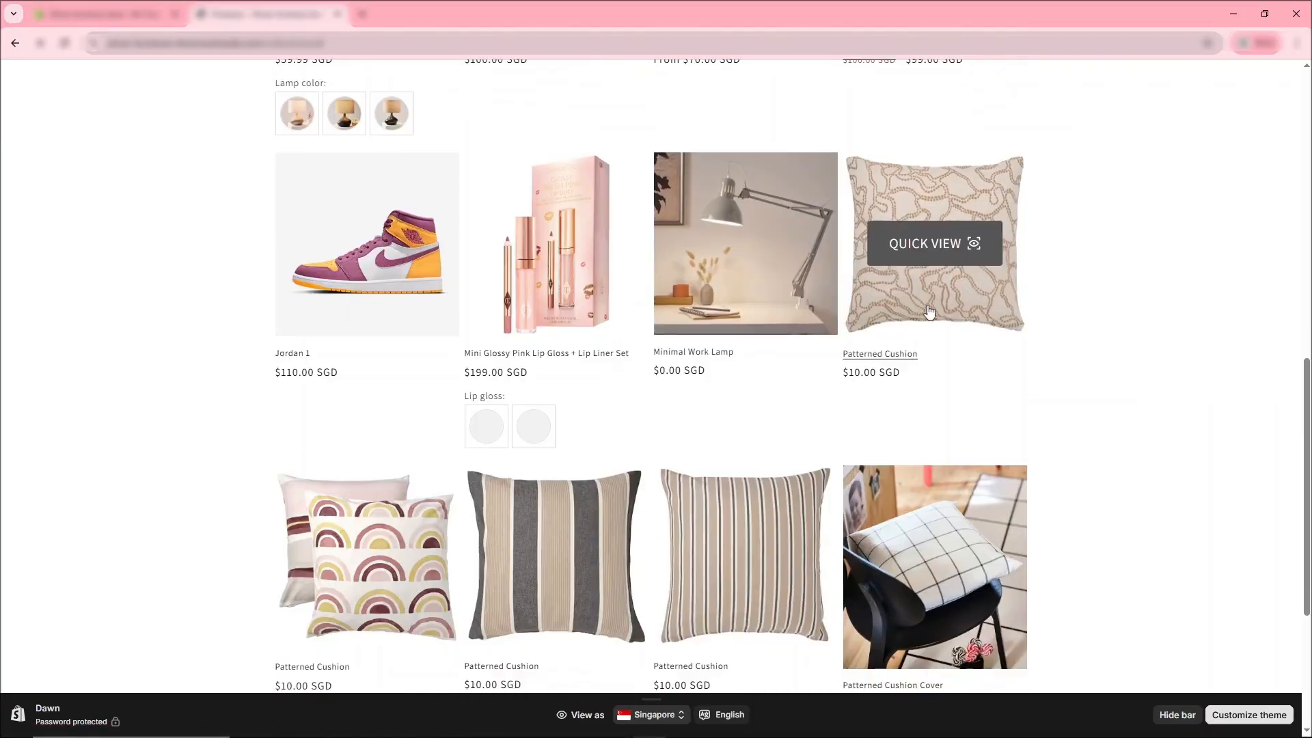
scroll(969, 322, up, 6)
click(955, 321)
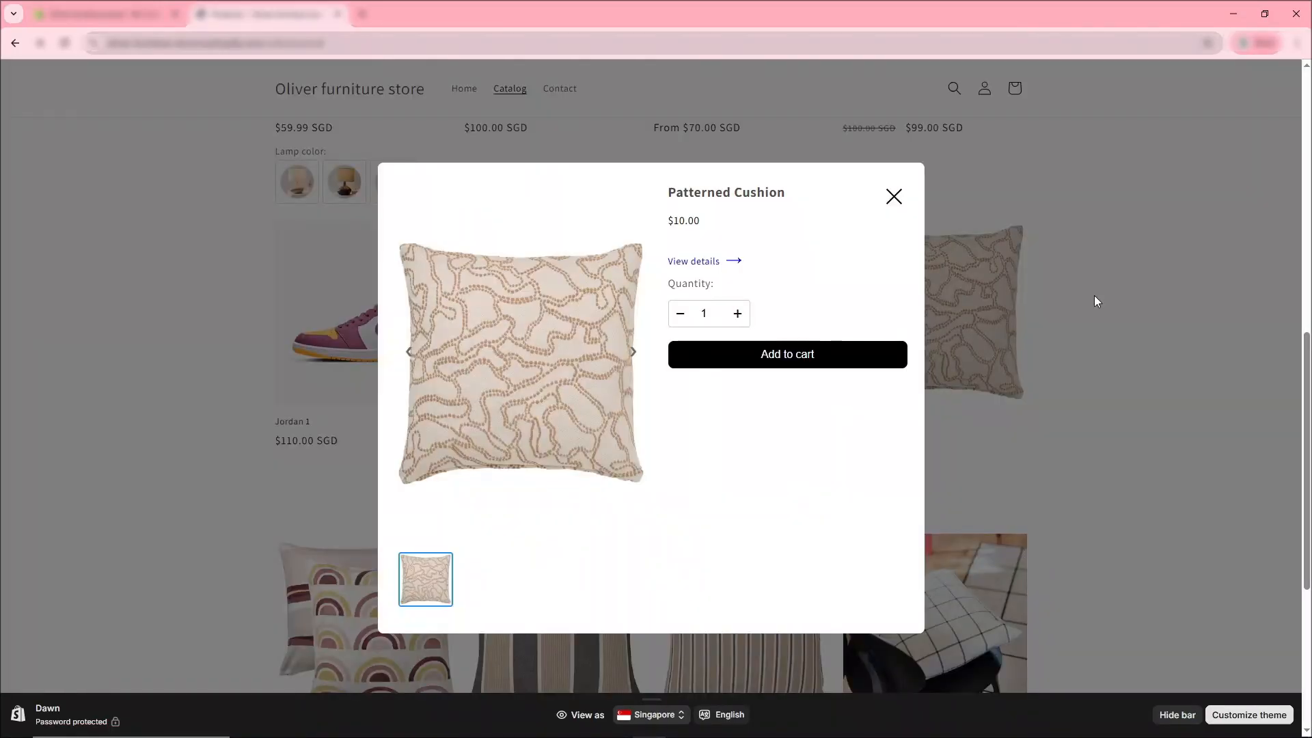
click(884, 200)
Preview the lip gloss swatches in the quick view of the Mini Glossy Pink Lip Gloss + Lip Liner Set.
click(584, 310)
click(735, 399)
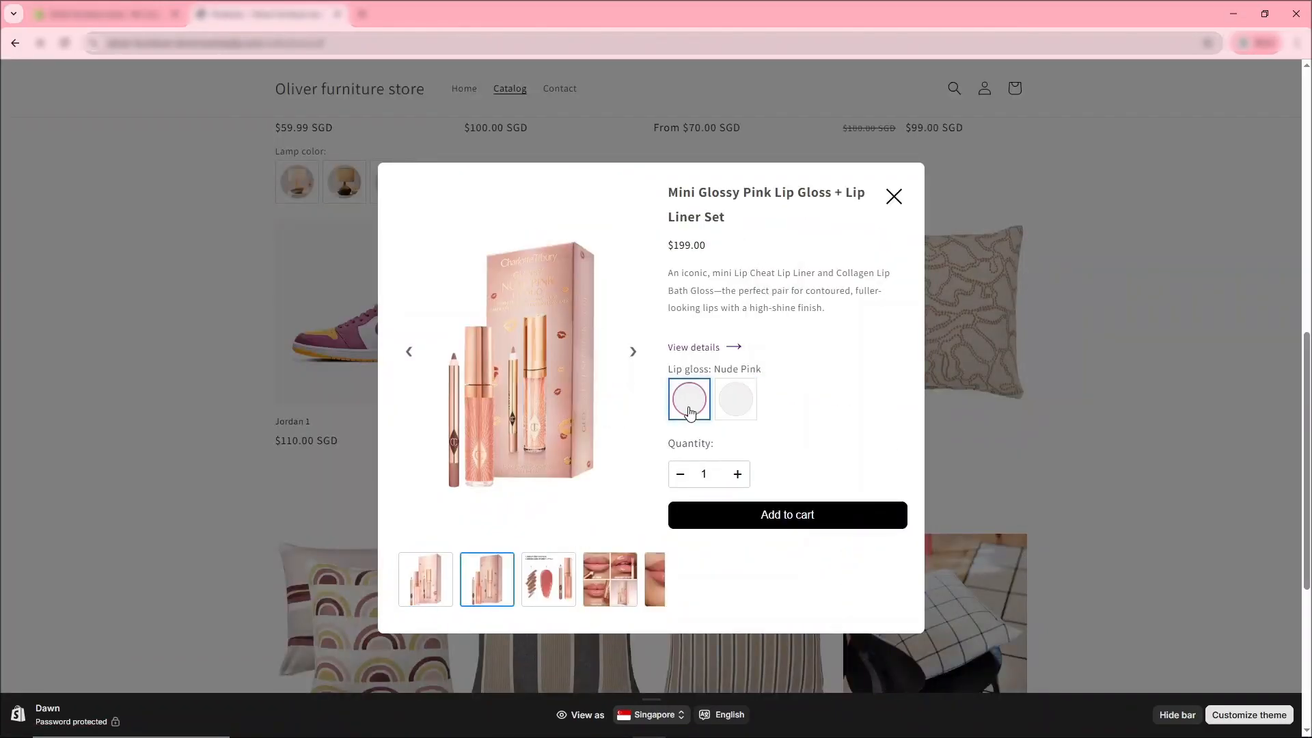
click(893, 197)
Reopen the lip gloss set's quick view, switch from Nude Pink to Fresh pink and back, and close it.
scroll(751, 479, down, 5)
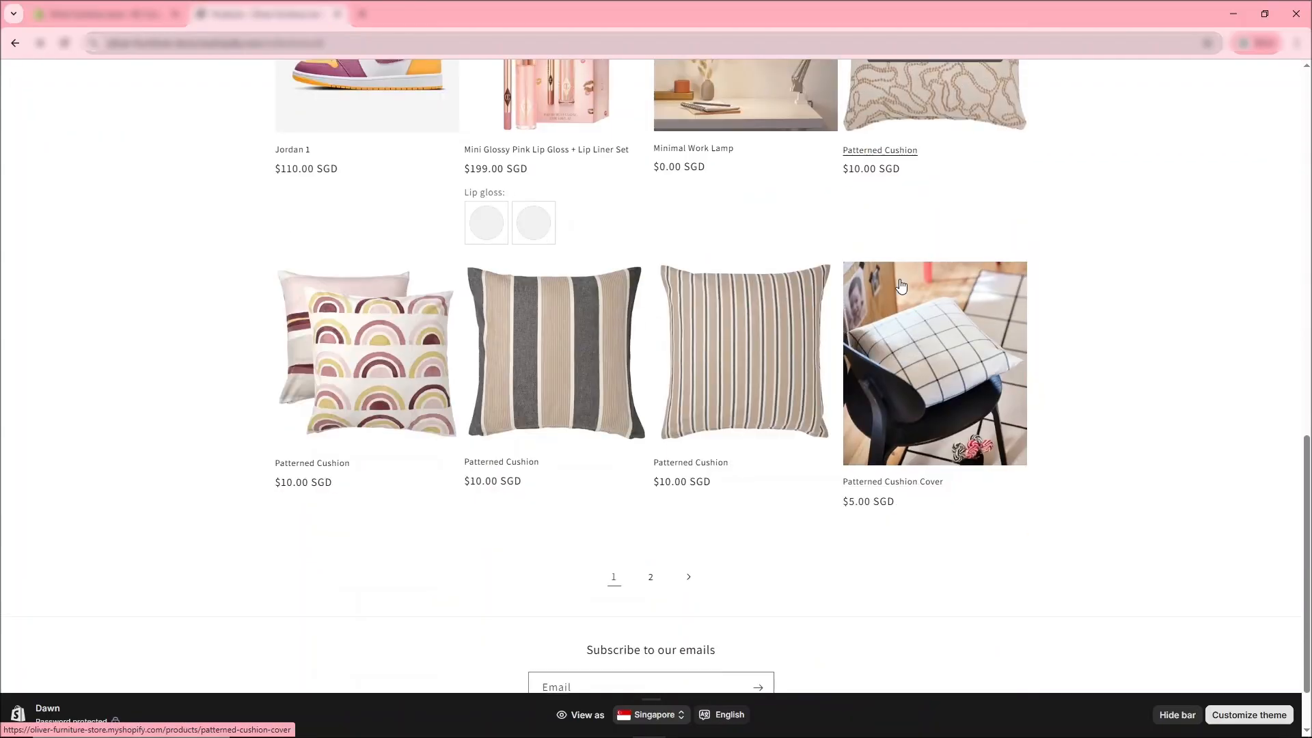
scroll(740, 635, up, 8)
click(741, 542)
click(782, 314)
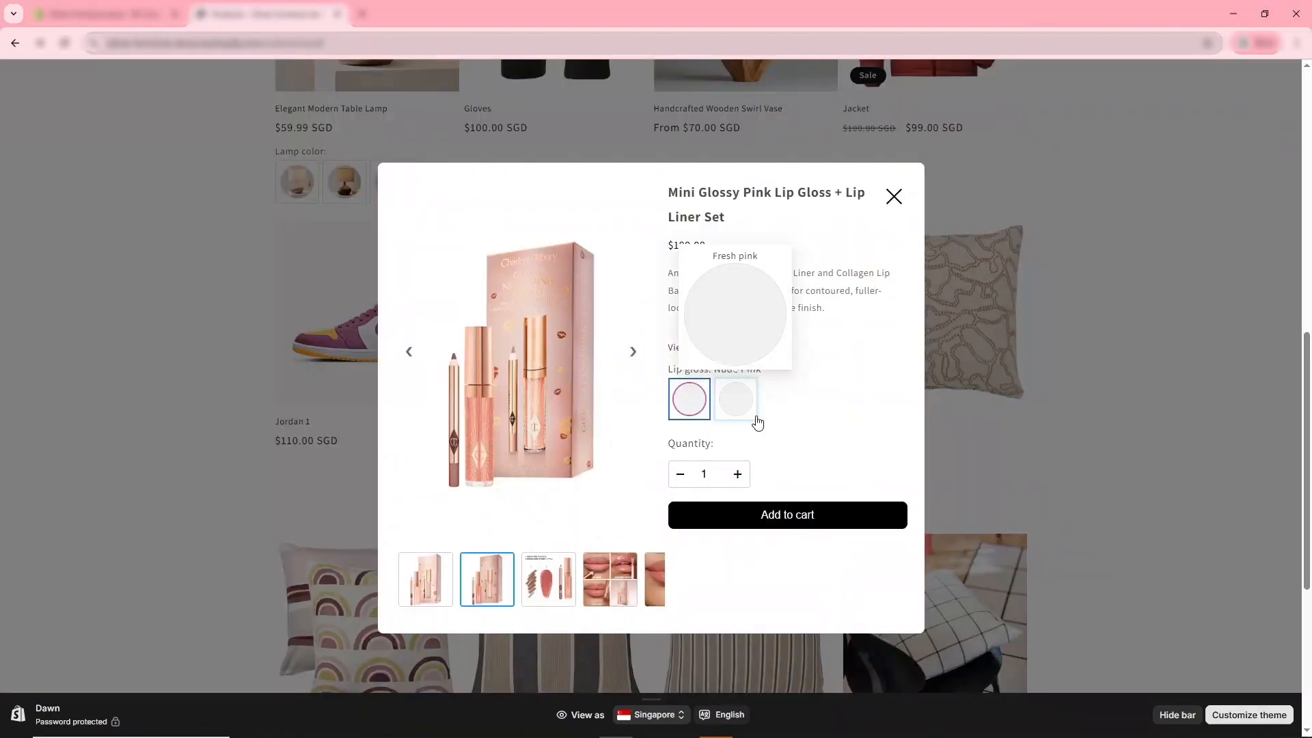
click(740, 409)
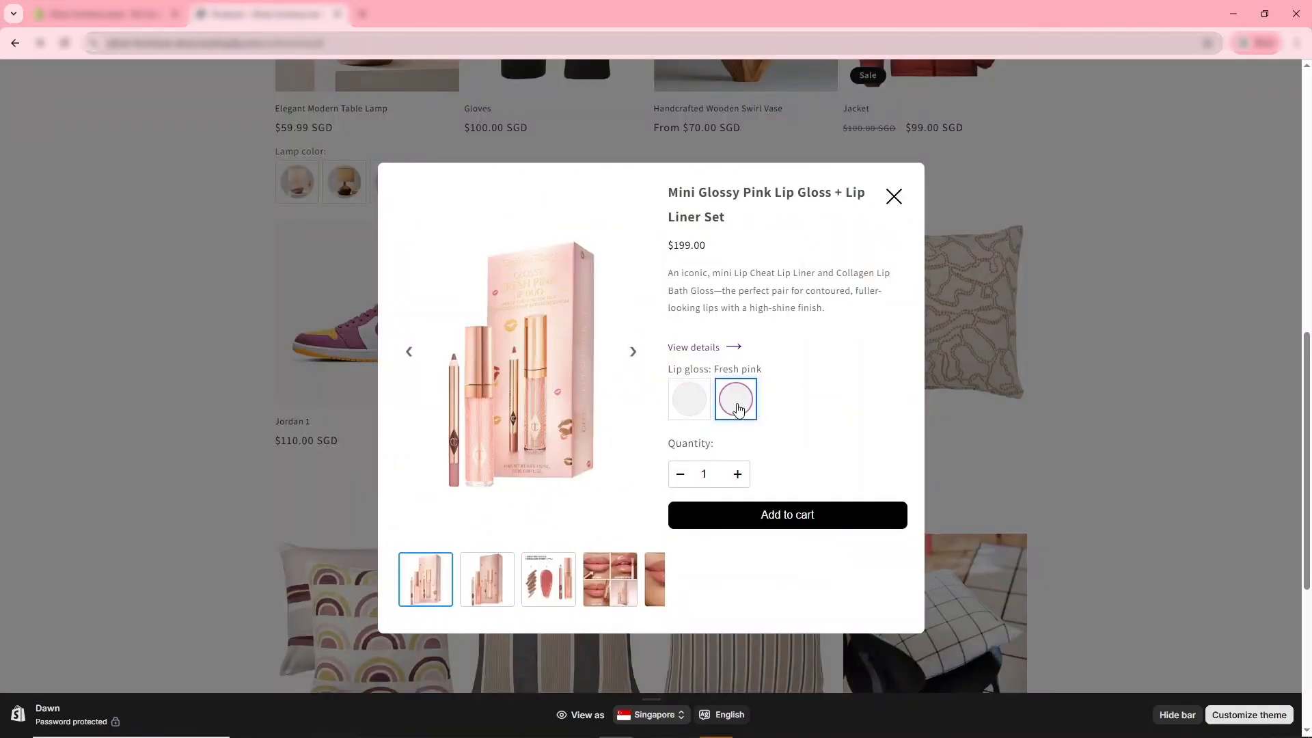
click(691, 400)
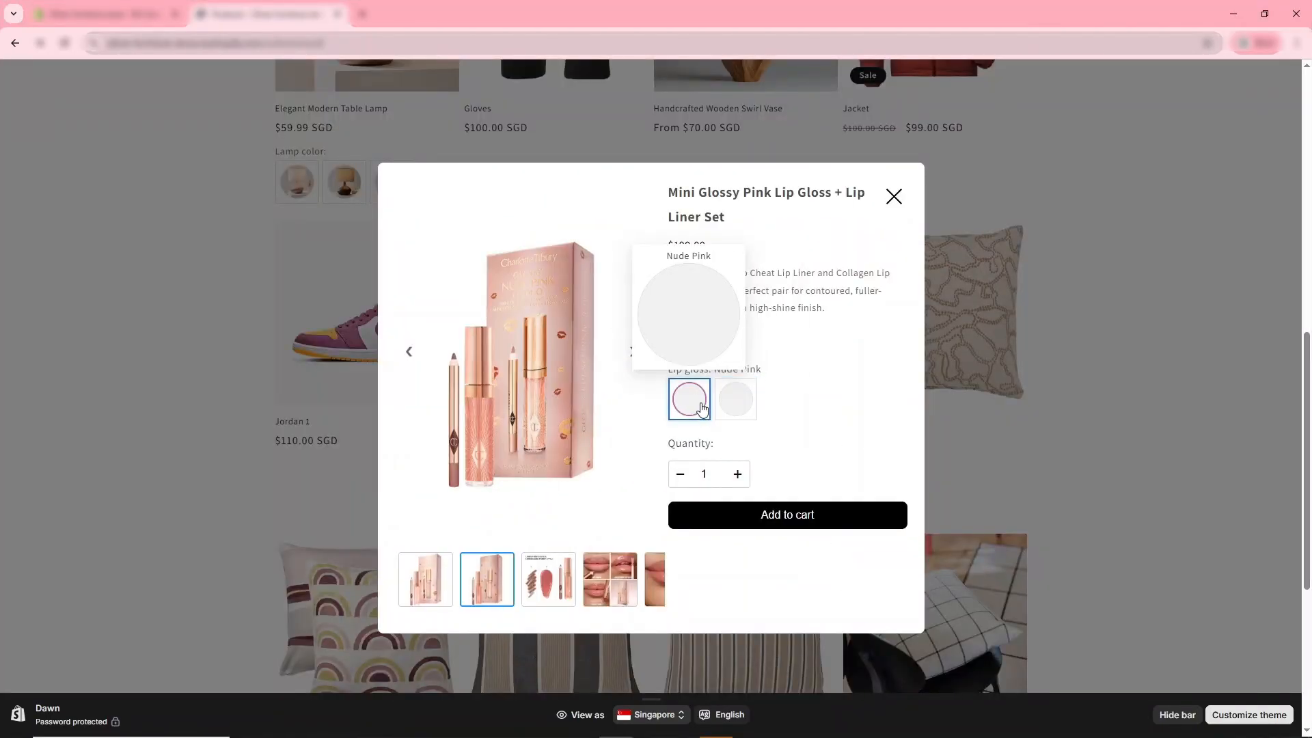
click(894, 198)
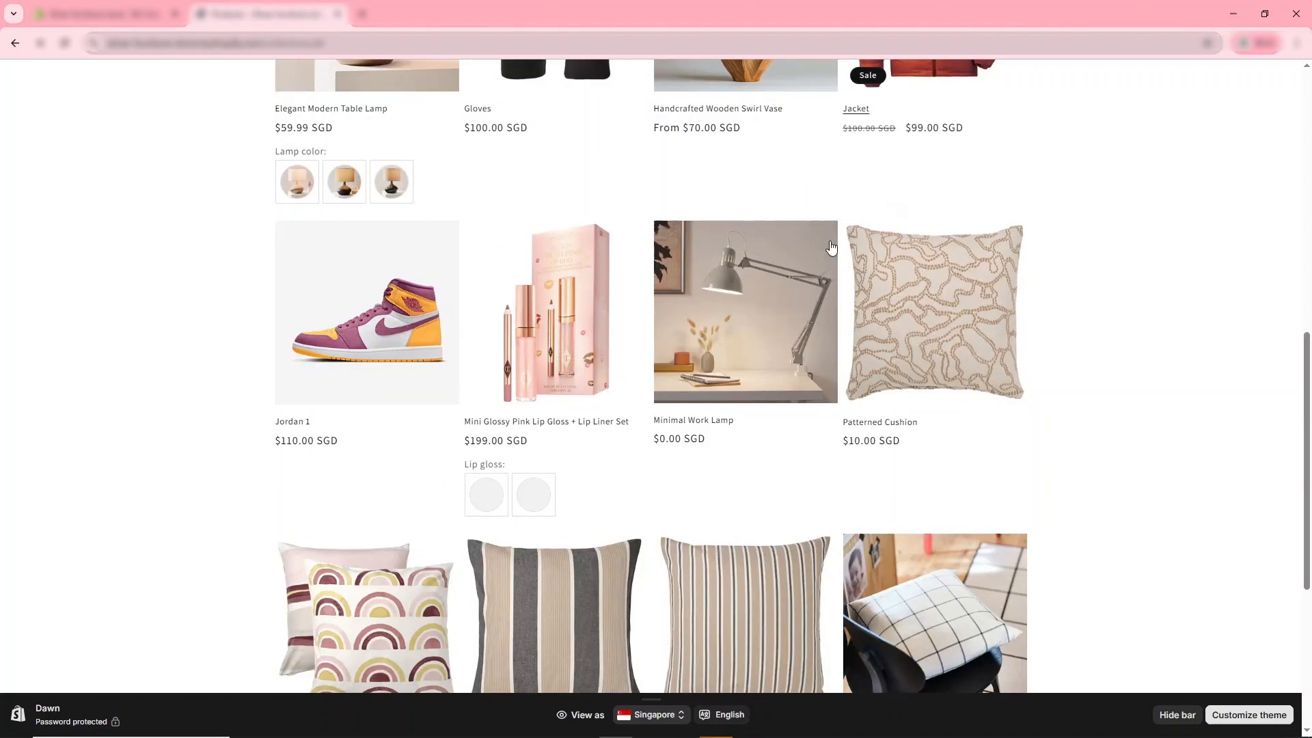
Open the Mini Glossy Pink Lip Gloss + Lip Liner Set product page, select Fresh pink, and look over its gallery images.
click(564, 424)
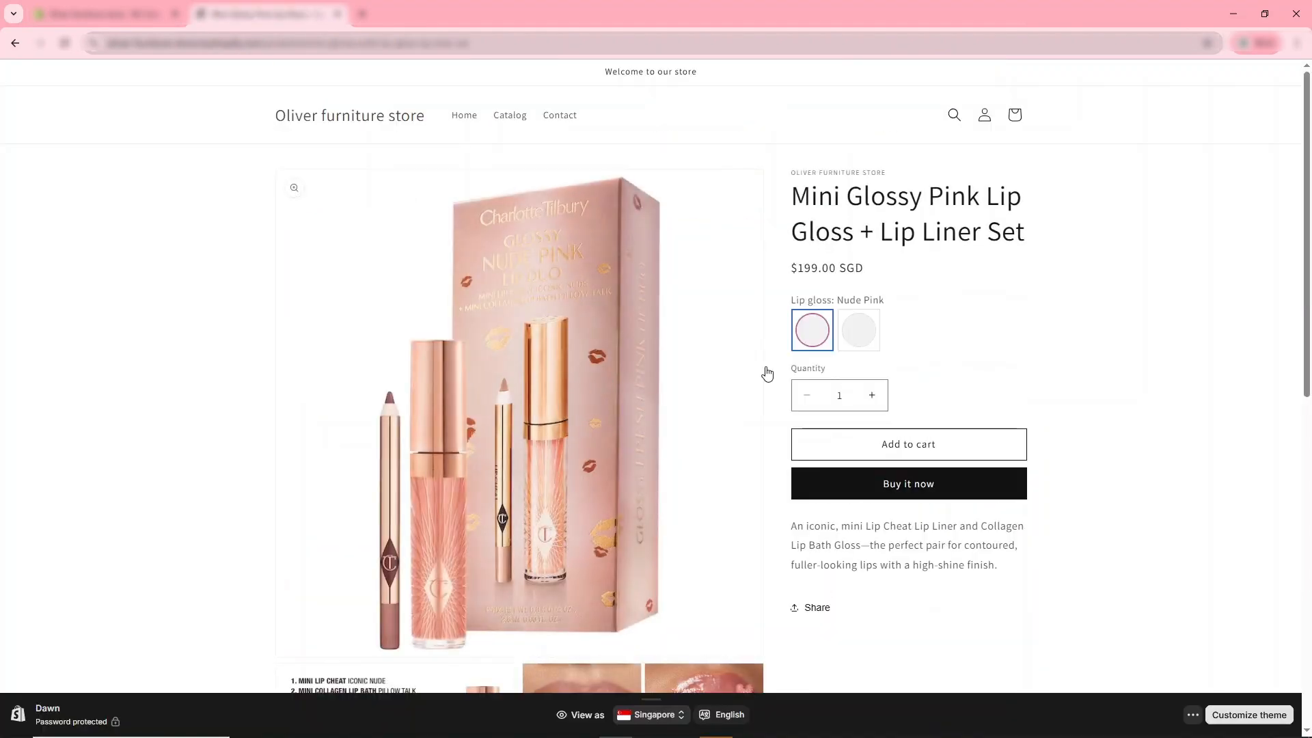
mouse_move(851, 342)
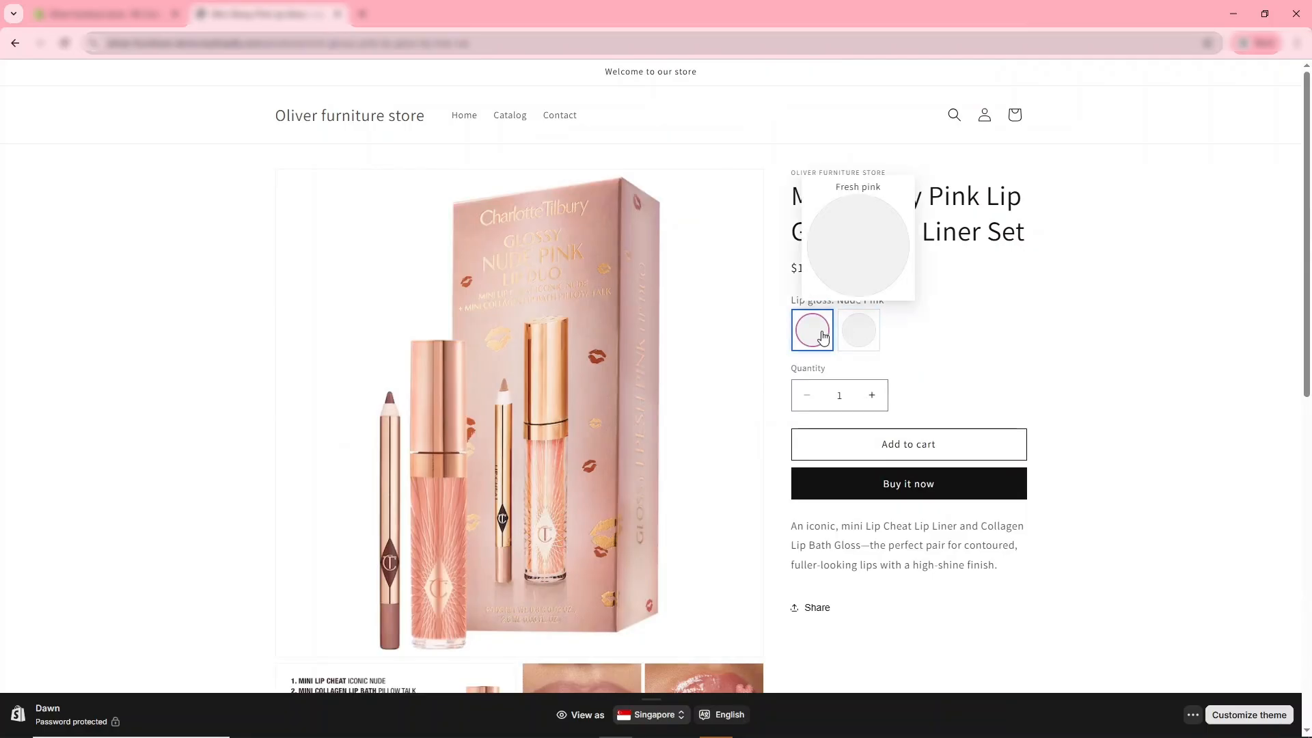
click(851, 342)
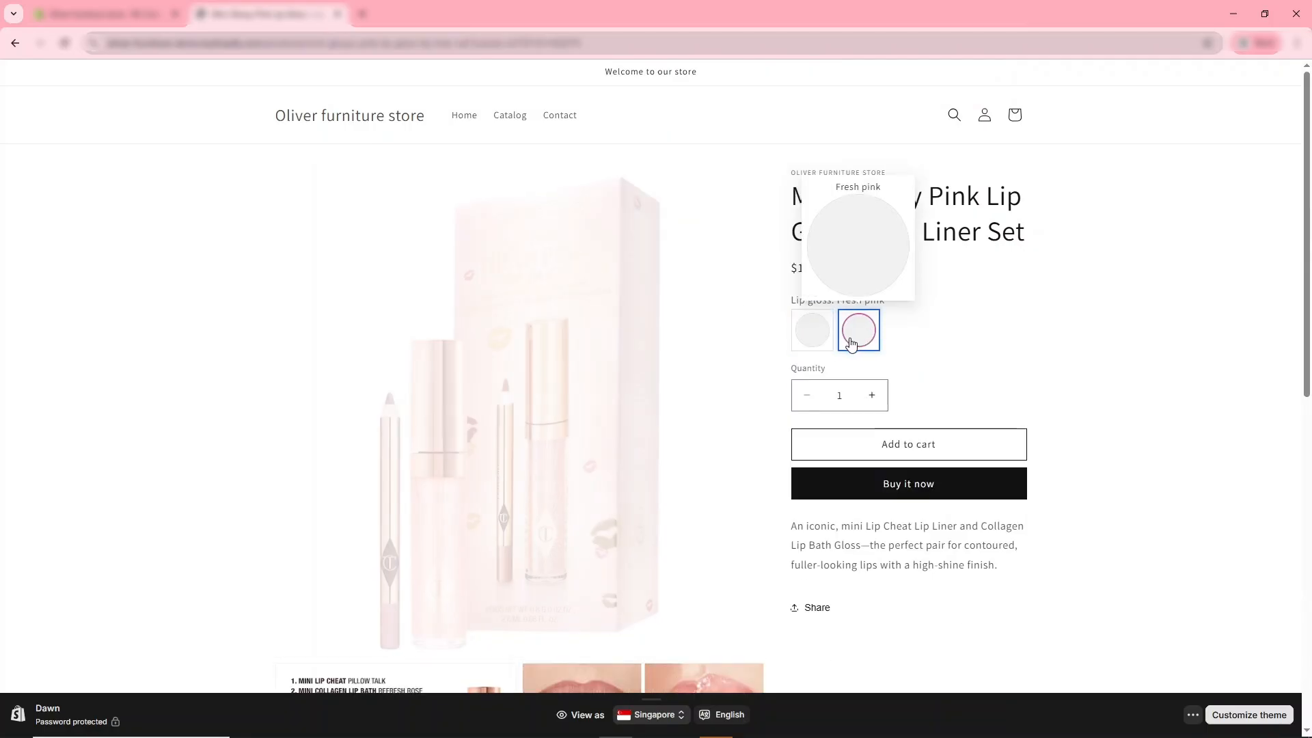
scroll(659, 386, down, 1)
scroll(654, 390, down, 3)
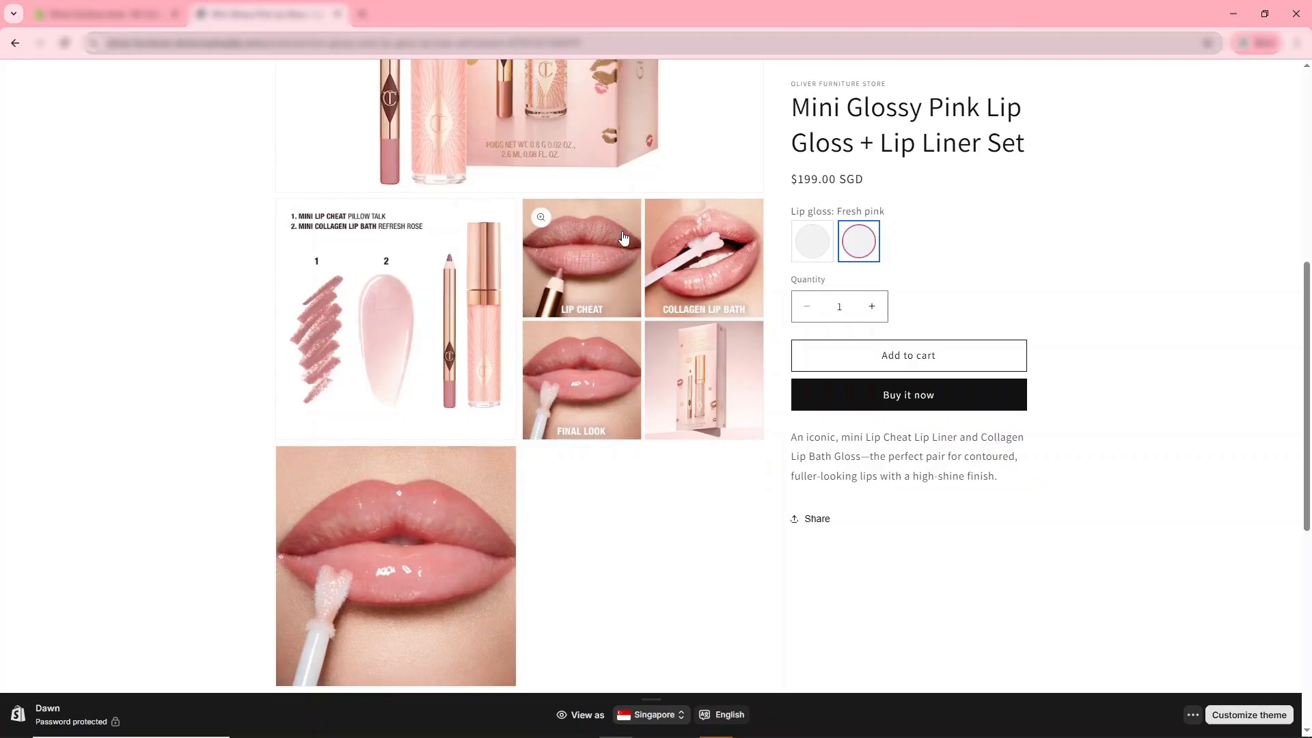
scroll(618, 400, up, 5)
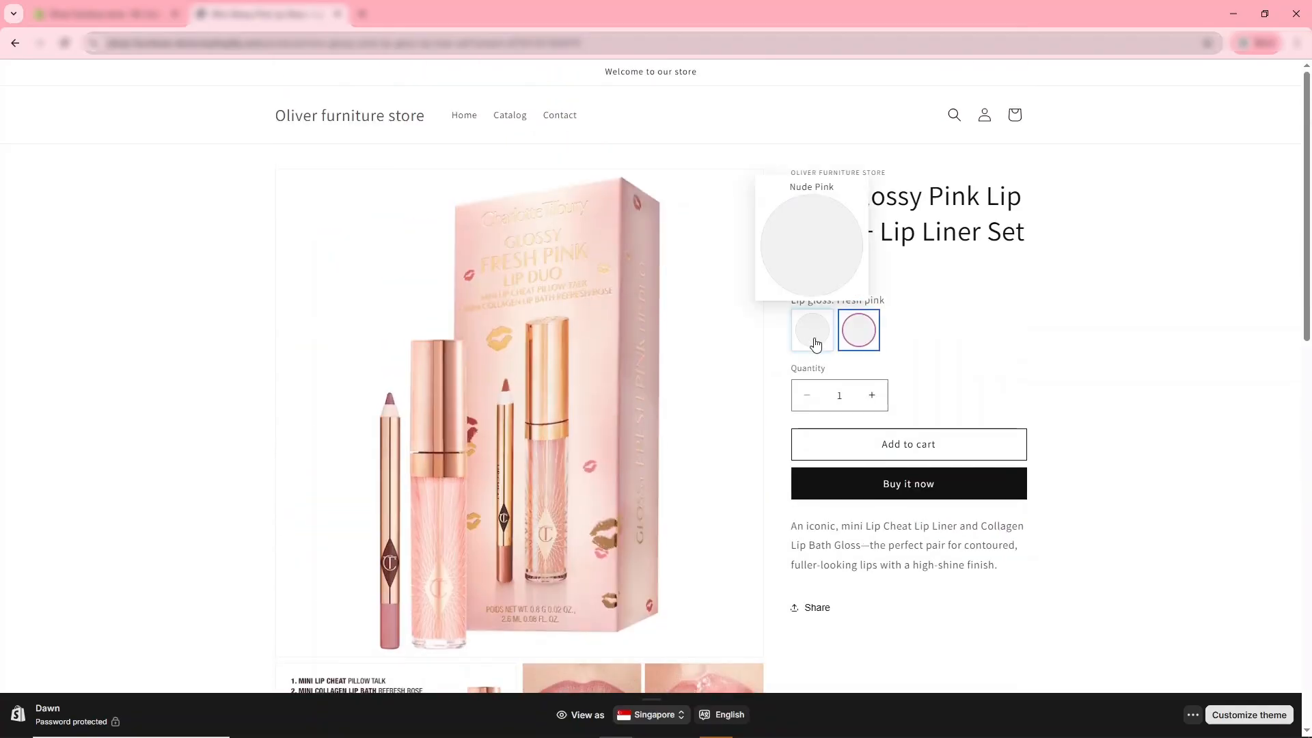
Switch the product to Nude Pink, look over its variant images, and select Fresh pink again.
click(816, 342)
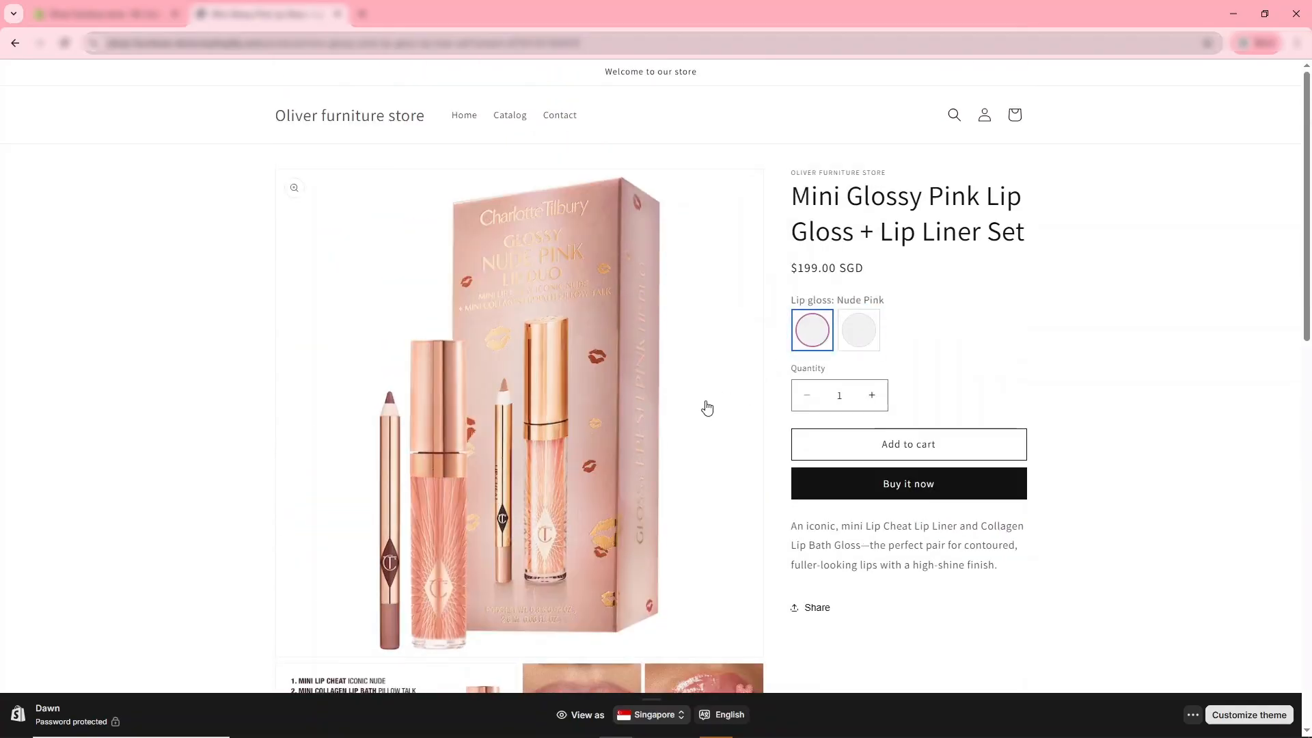
scroll(707, 414, down, 8)
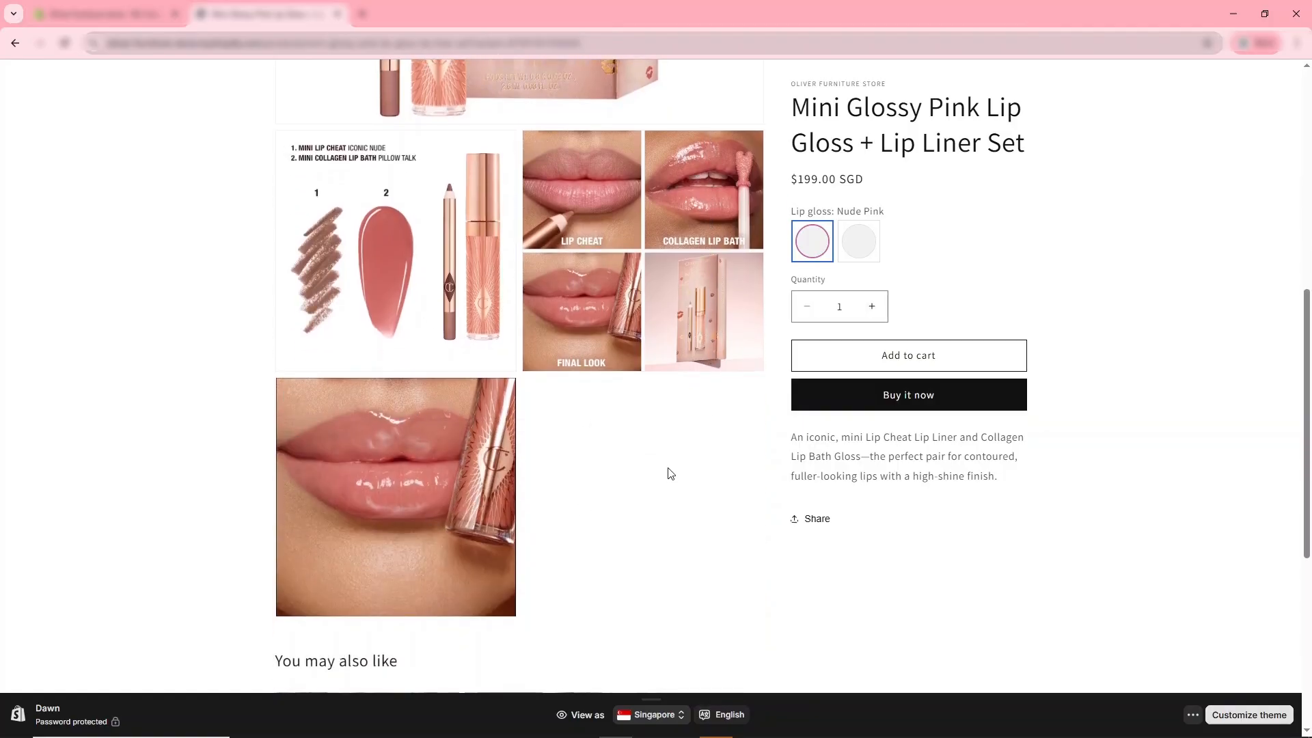
scroll(667, 472, up, 5)
scroll(668, 472, up, 2)
click(855, 331)
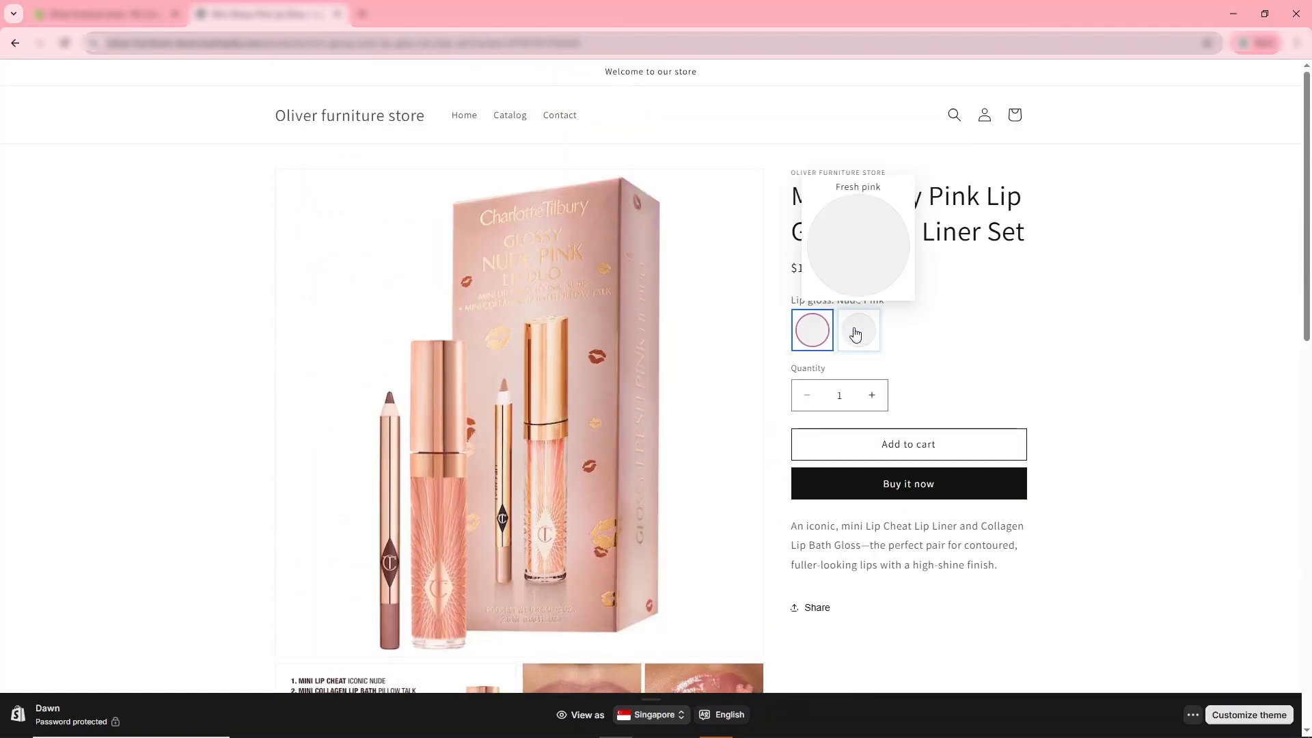